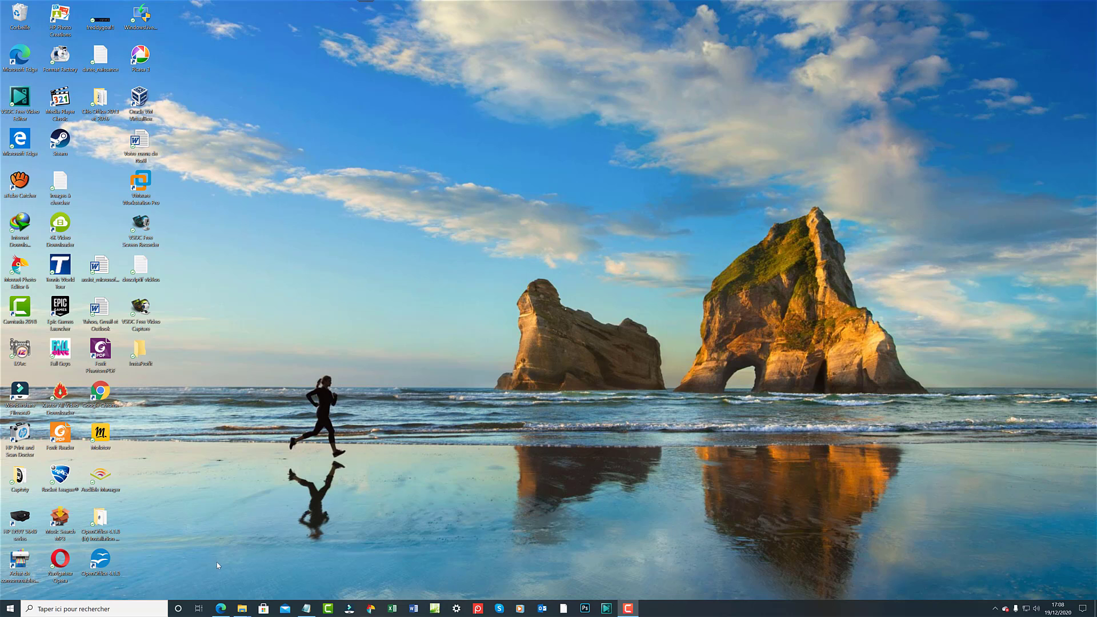
Bring up the OneDrive Documents folder from the taskbar and select the sapin PDF file.
mouse_move(246, 609)
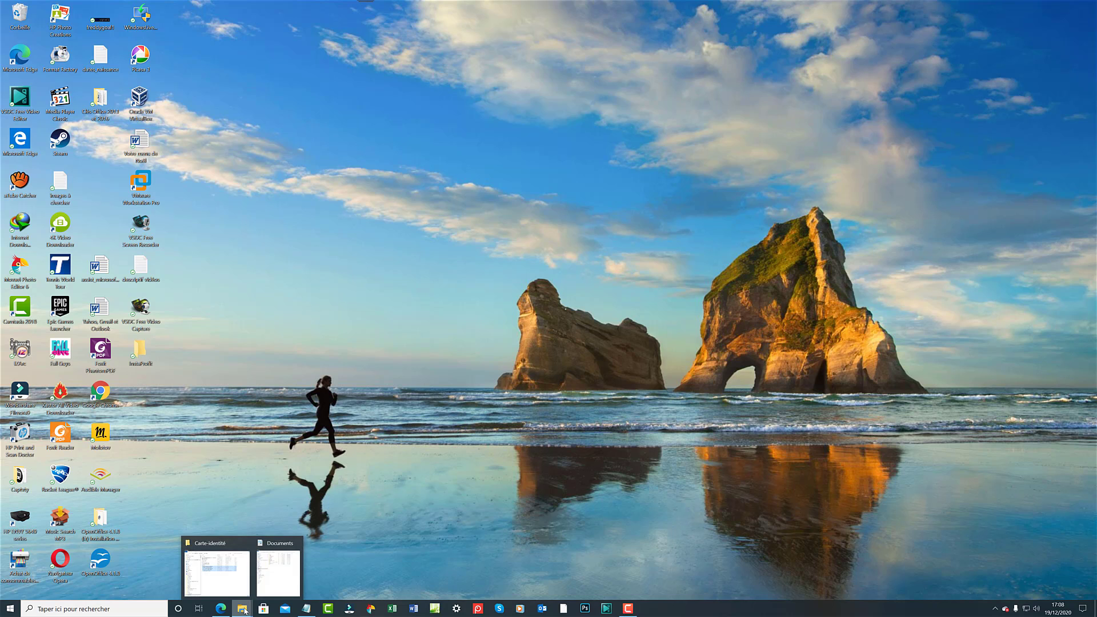
click(268, 586)
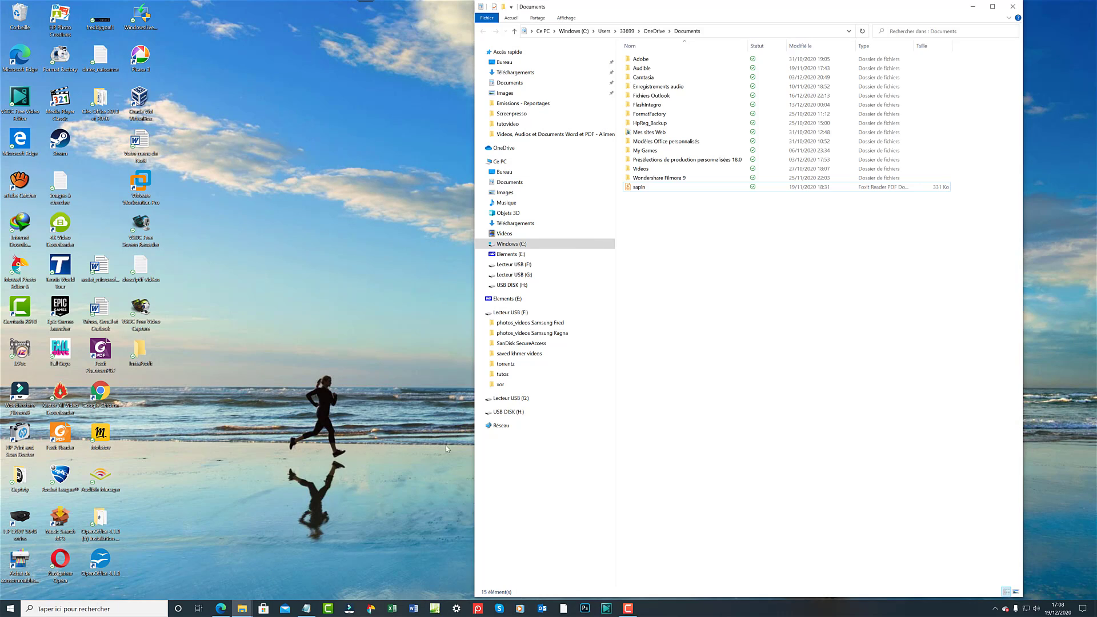
click(655, 189)
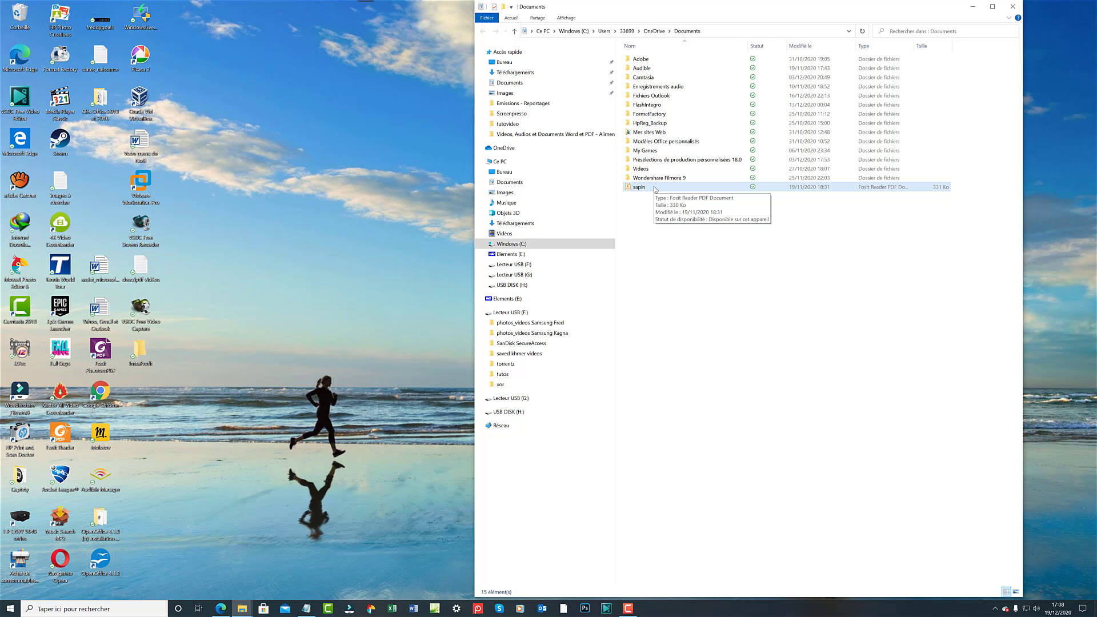
click(631, 200)
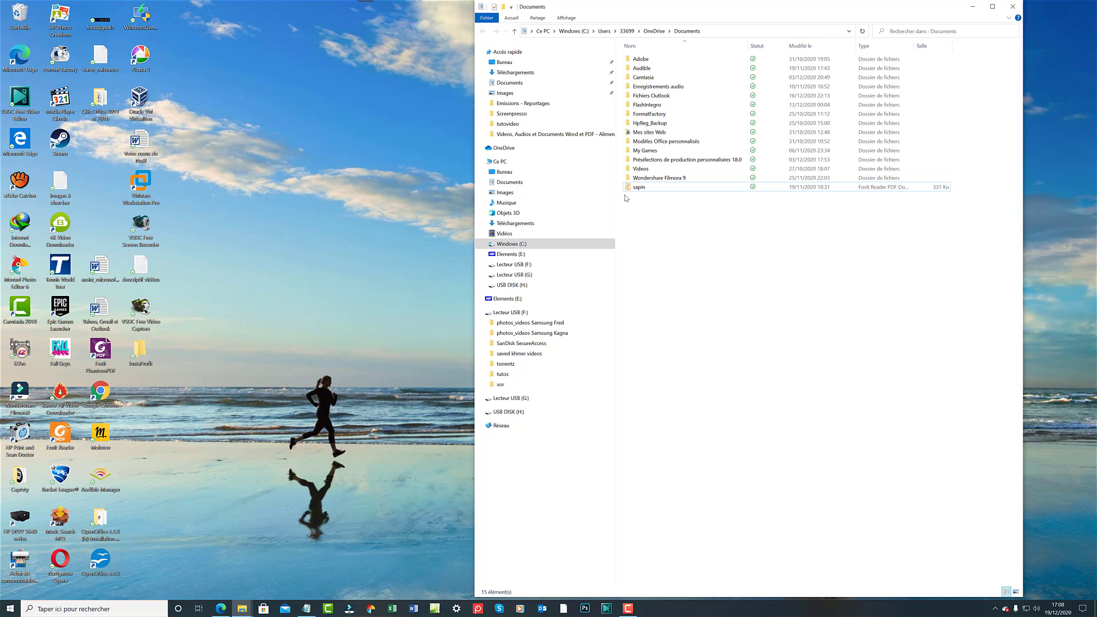
click(625, 188)
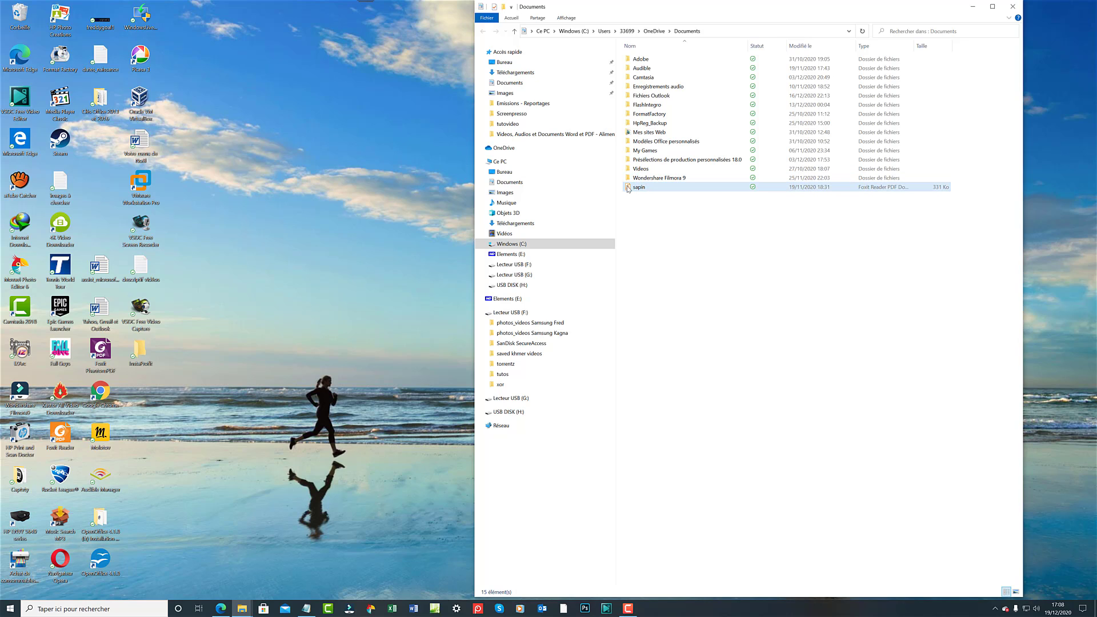
Open sapin.pdf with Ouvrir avec > Foxit Reader 10.1 and scroll the page.
right_click(628, 187)
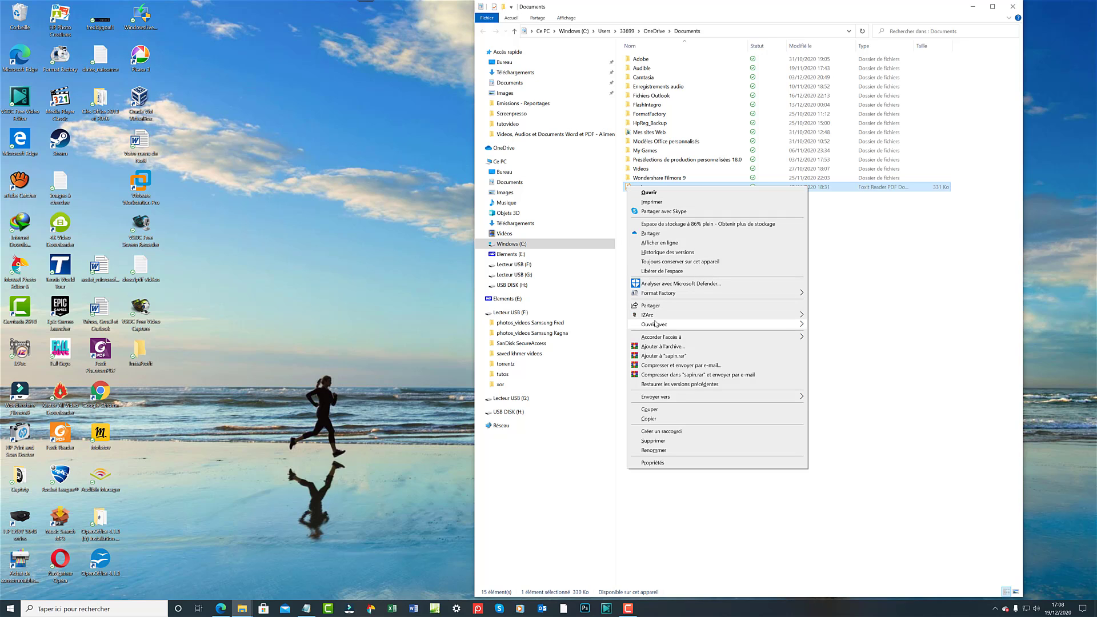
mouse_move(658, 325)
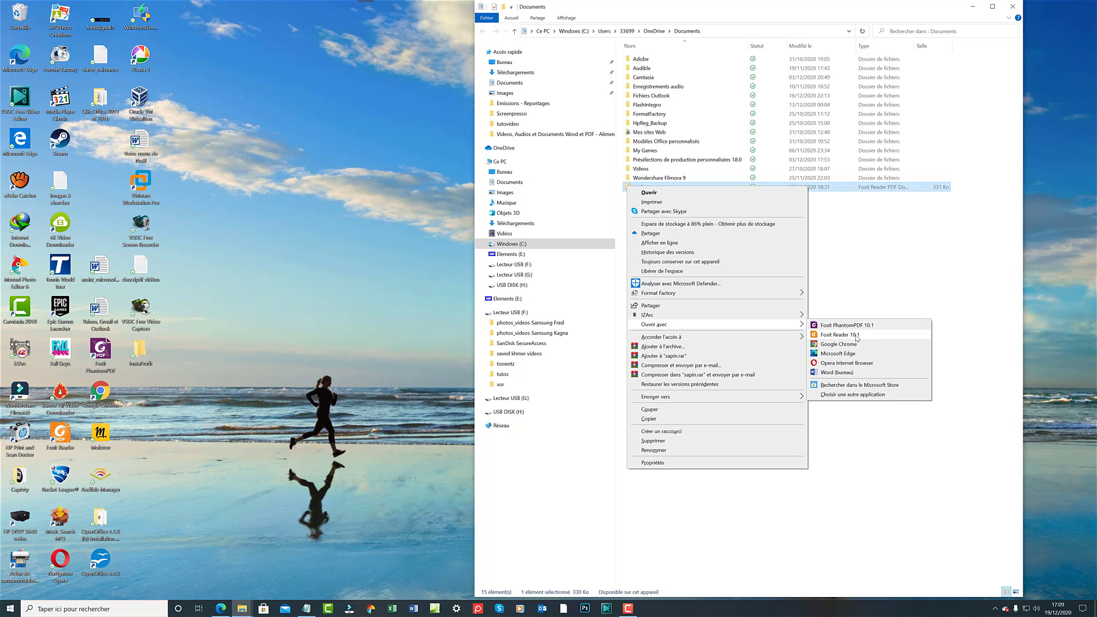
click(857, 336)
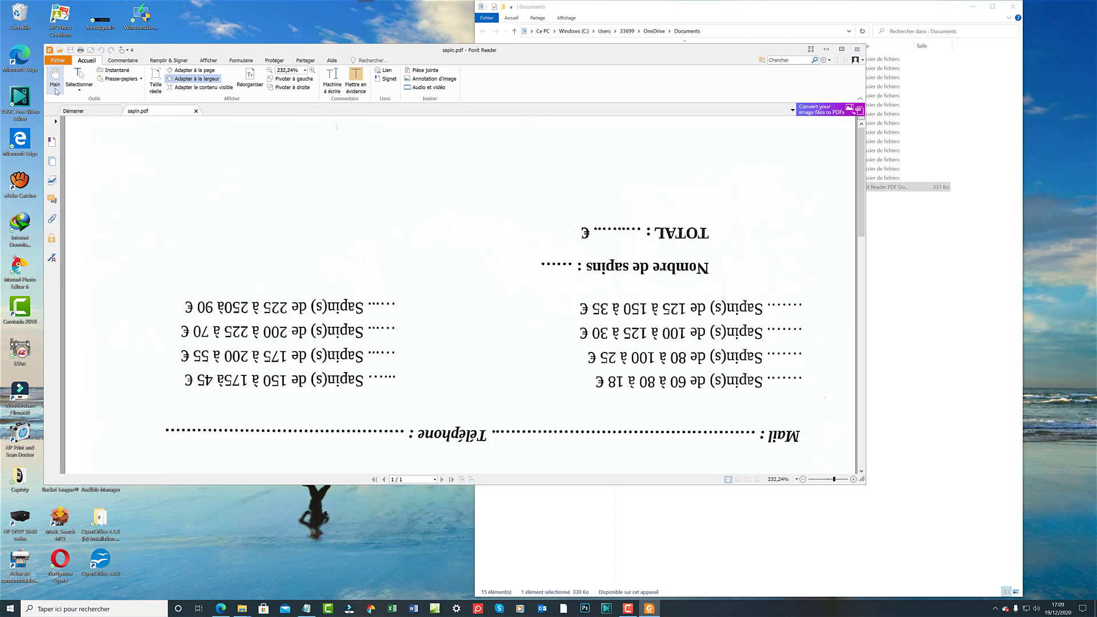
scroll(166, 152, down, 2)
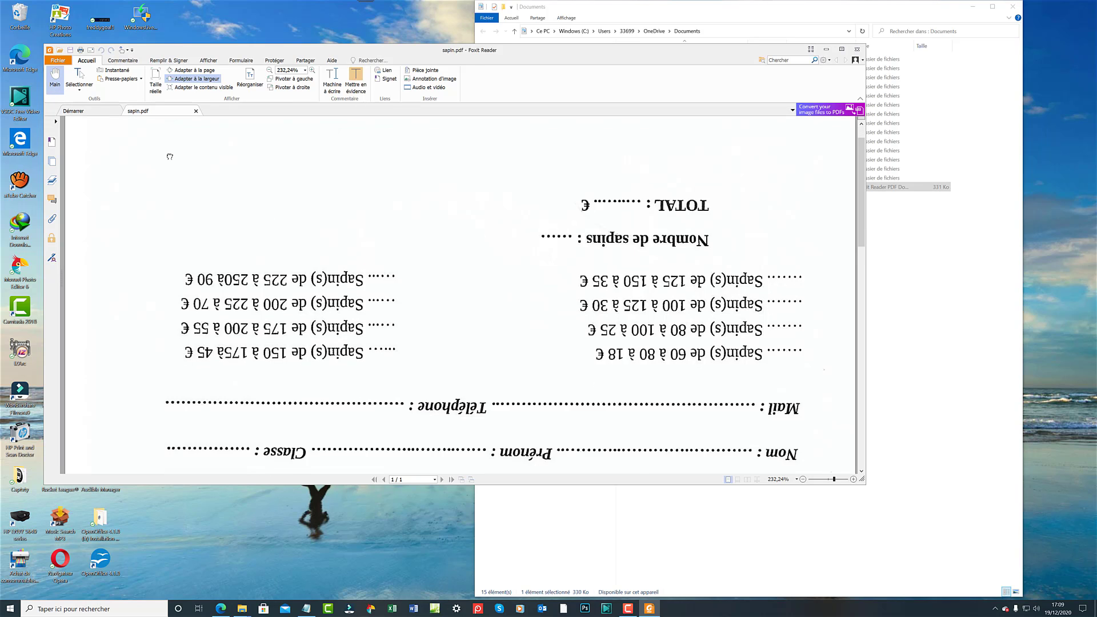
scroll(341, 360, down, 6)
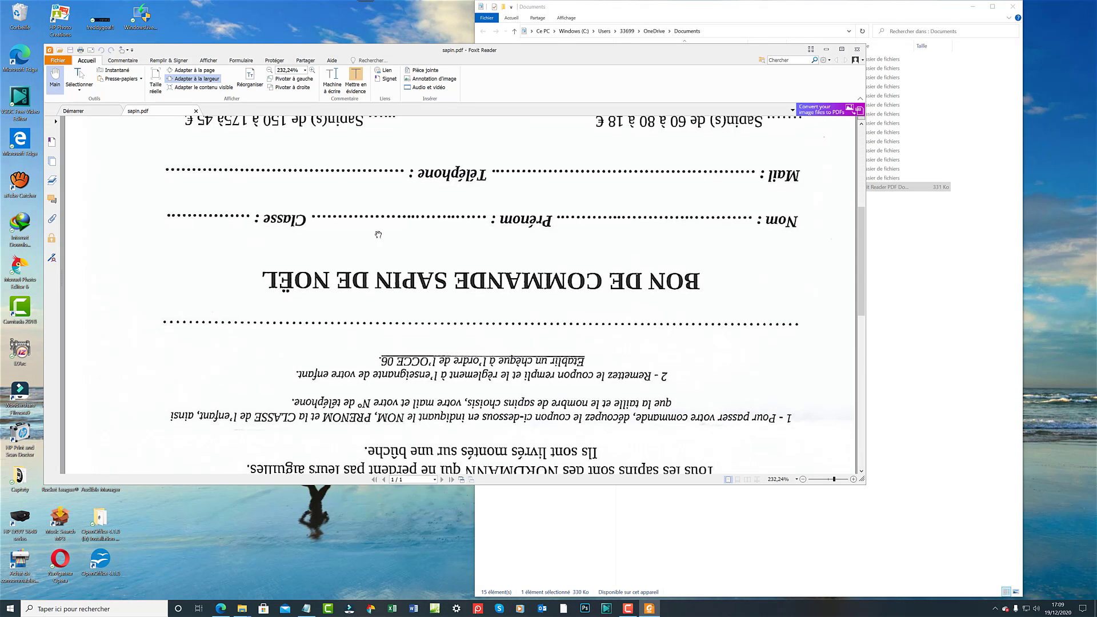
scroll(392, 316, down, 10)
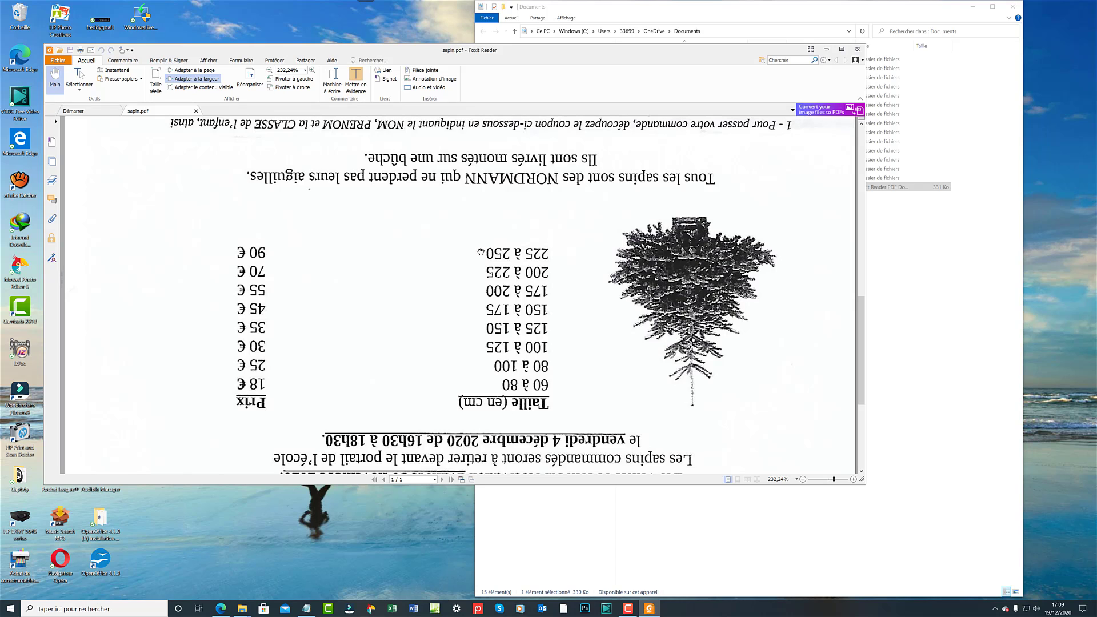
scroll(514, 169, down, 4)
scroll(540, 252, down, 1)
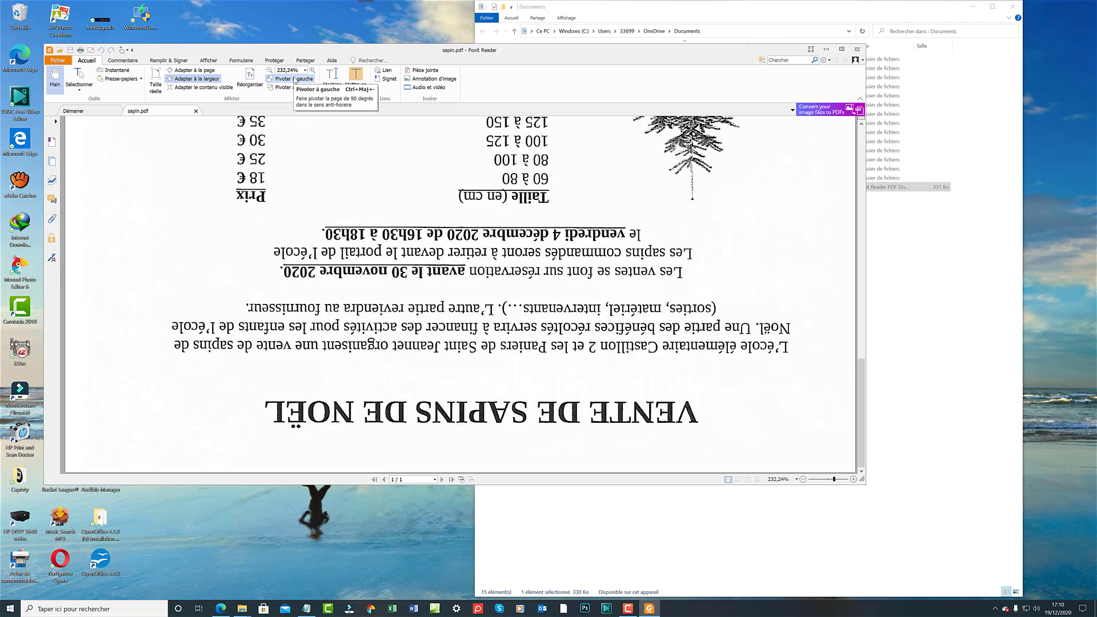
Rotate the page left twice, right four times, then left once with Ctrl+Shift+-.
click(294, 80)
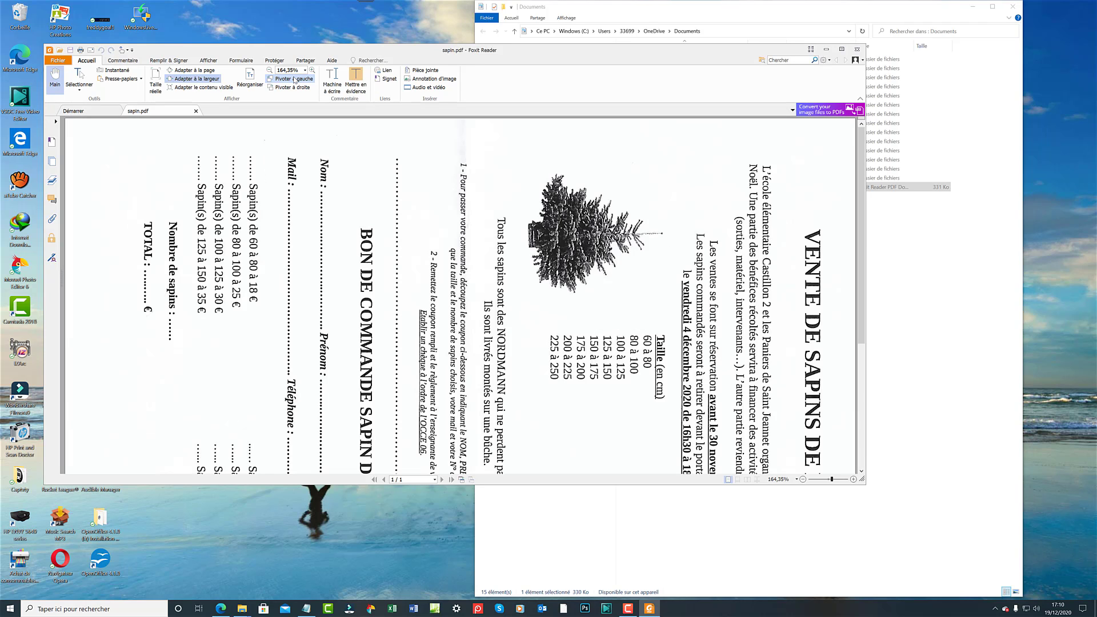
click(294, 80)
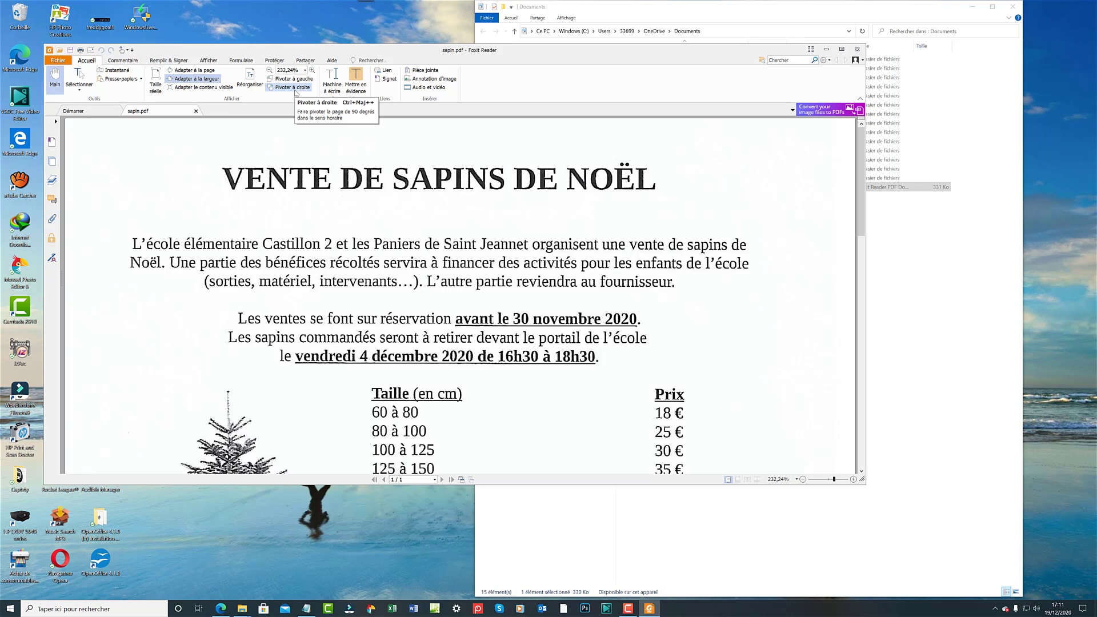
click(296, 88)
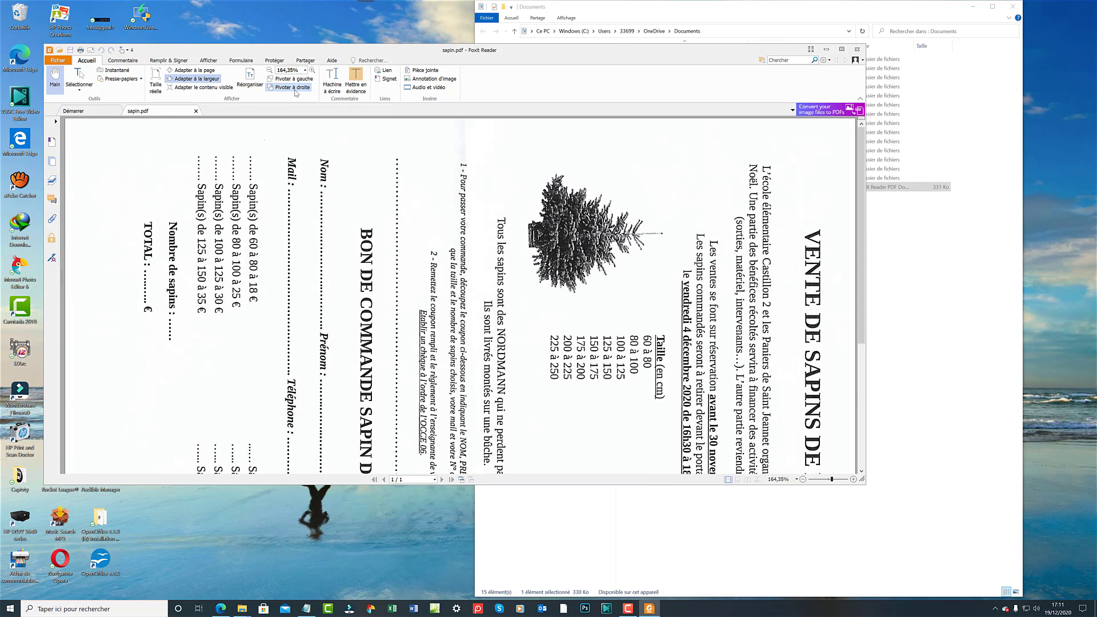
click(296, 91)
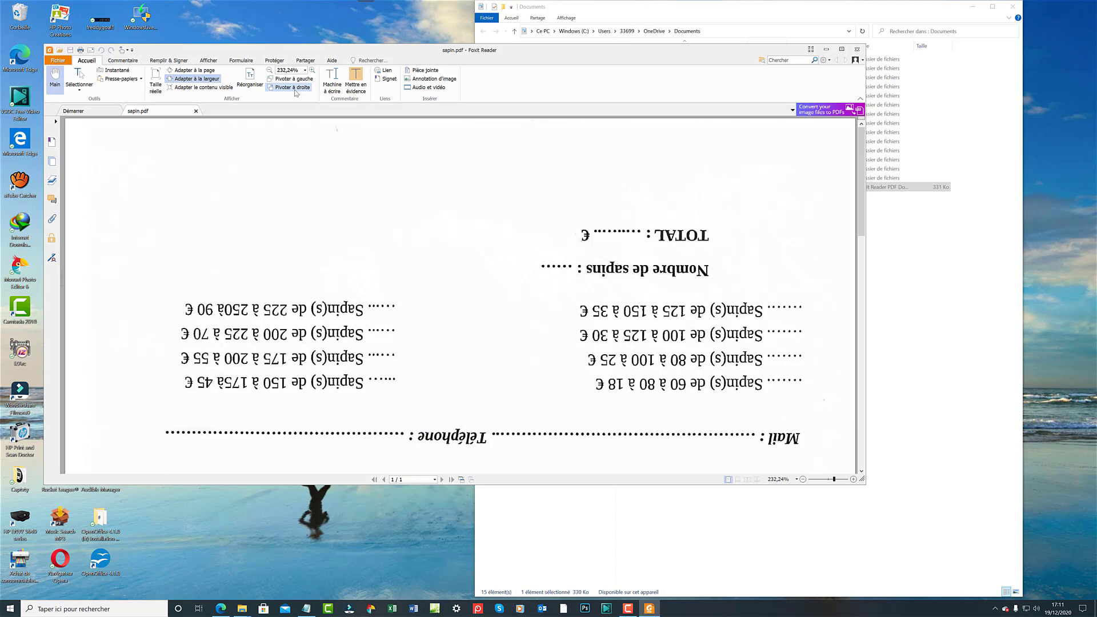
click(296, 90)
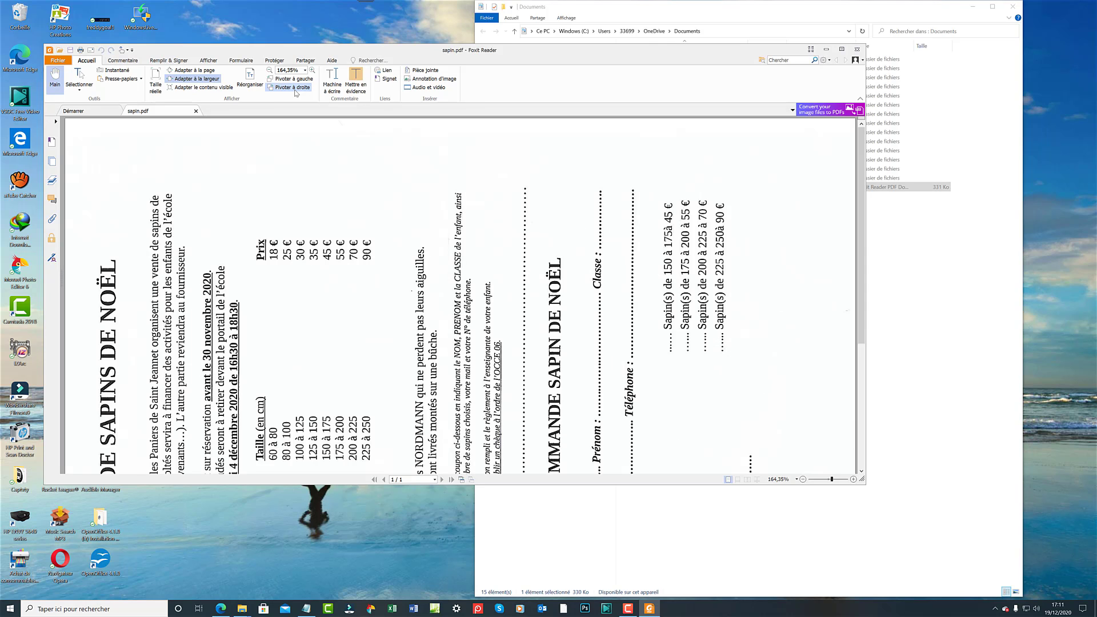
click(296, 90)
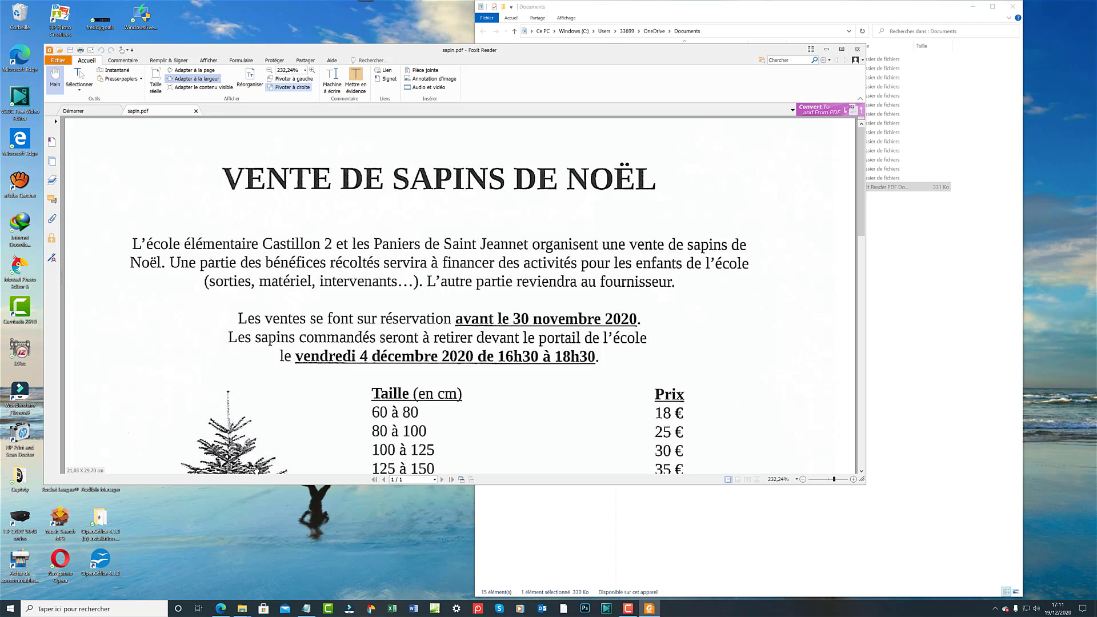
key(ctrl+shift+minus)
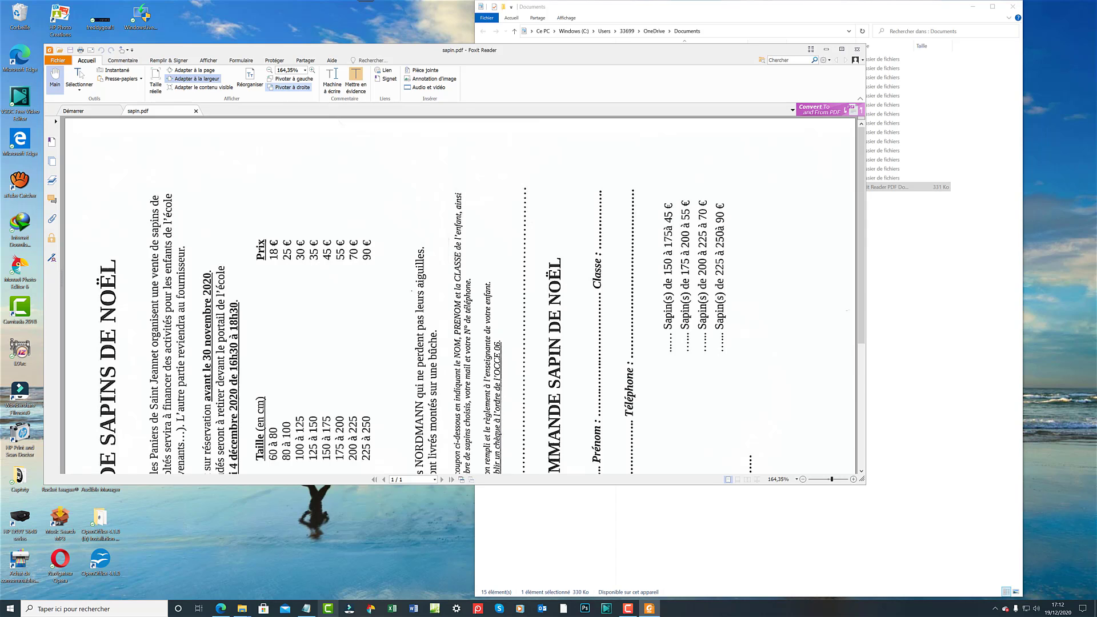
Rotate the page four quarter turns clockwise, then one counter-clockwise to upside down.
click(289, 87)
click(290, 88)
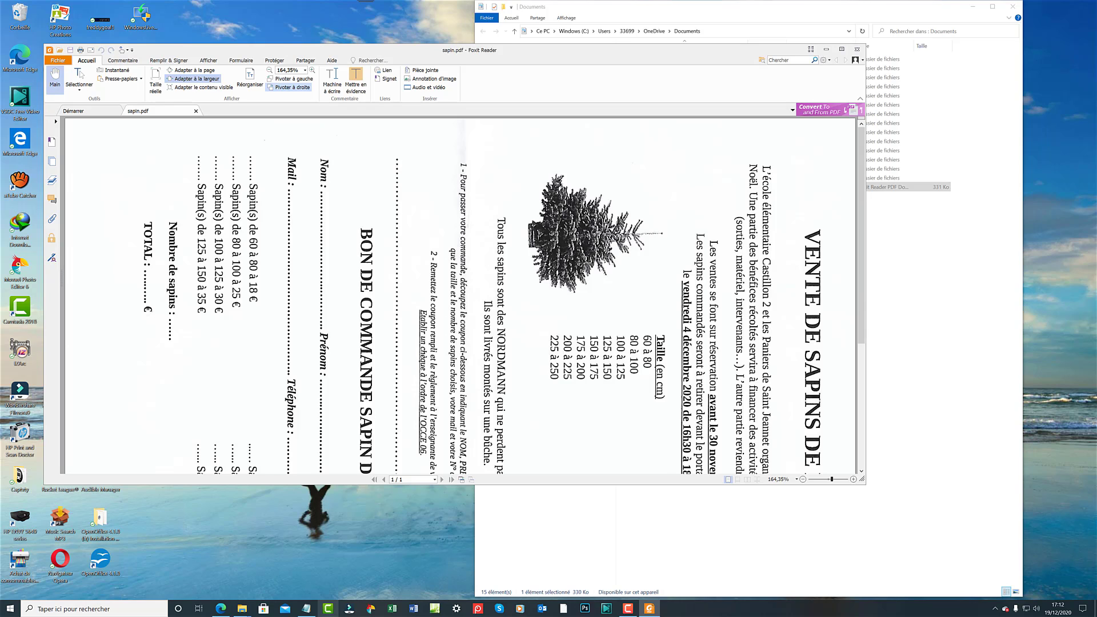
click(289, 88)
click(290, 87)
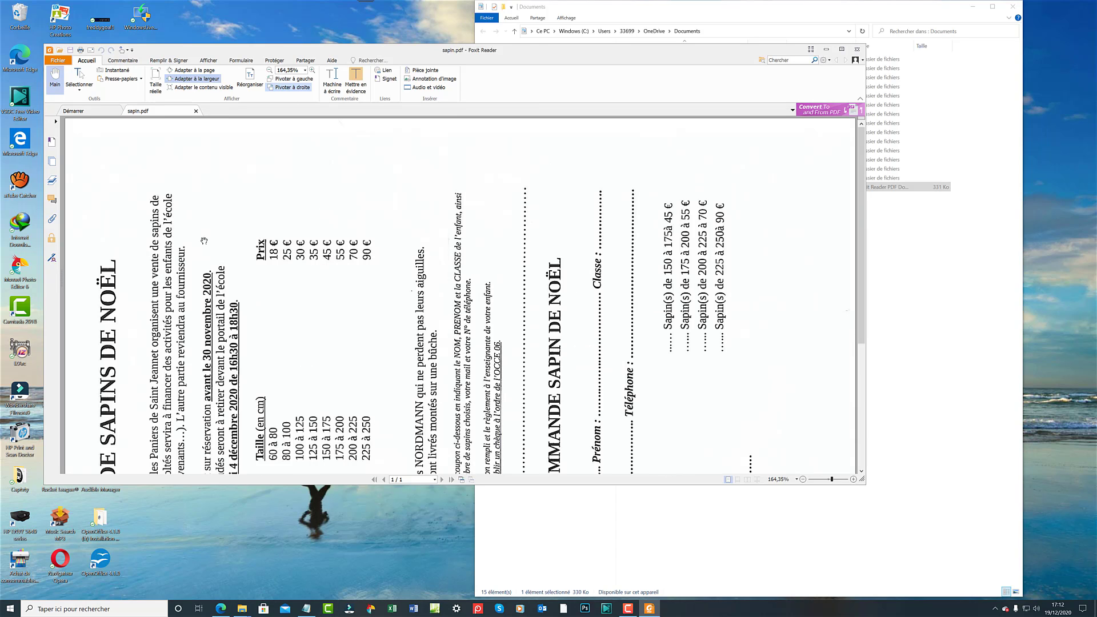
click(298, 80)
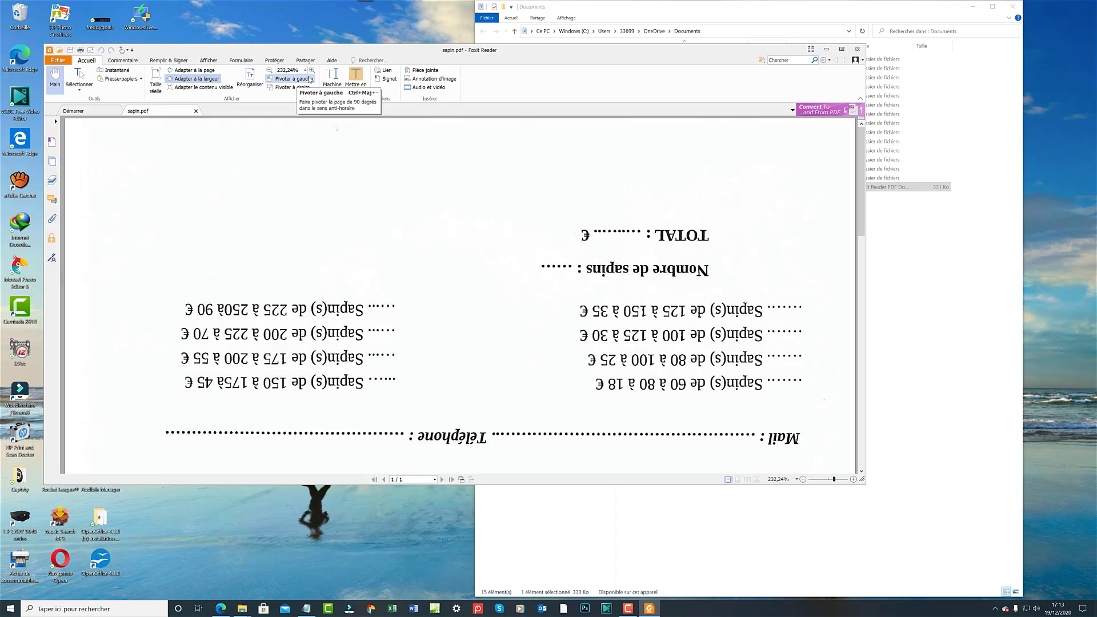
Rotate the page with Pivoter à droite until VENTE DE SAPINS DE NOËL reads upright.
click(310, 80)
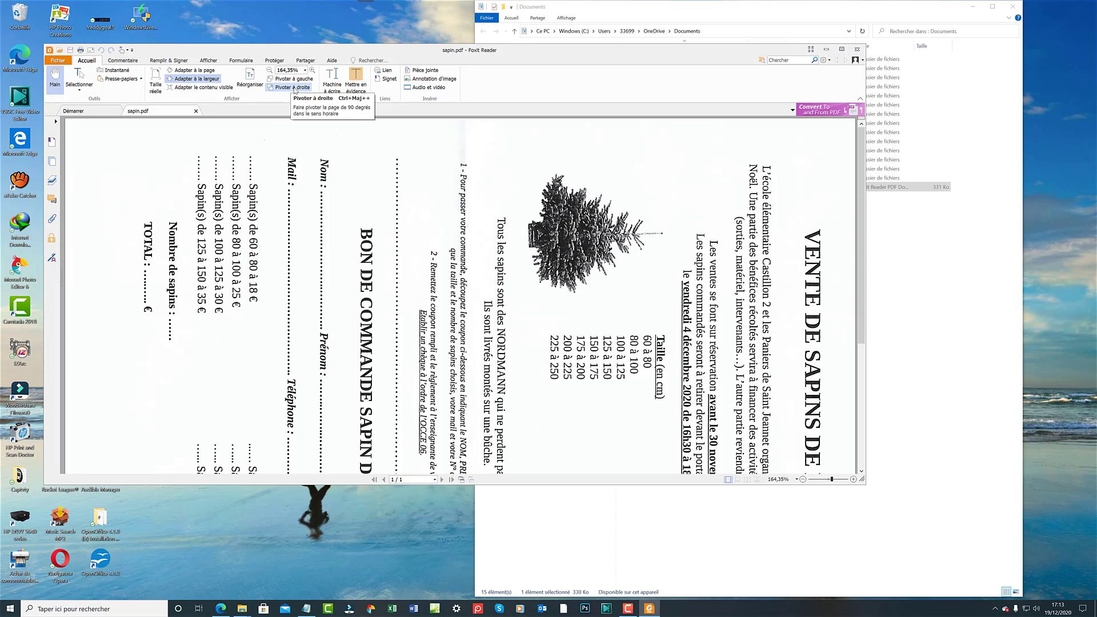
click(295, 89)
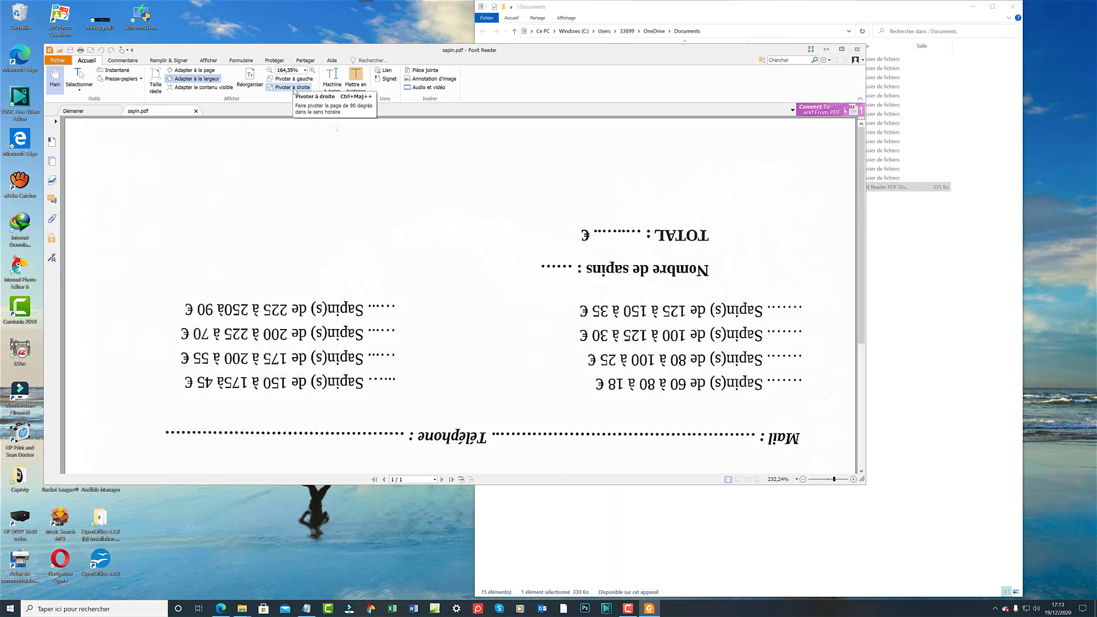
click(295, 89)
click(295, 88)
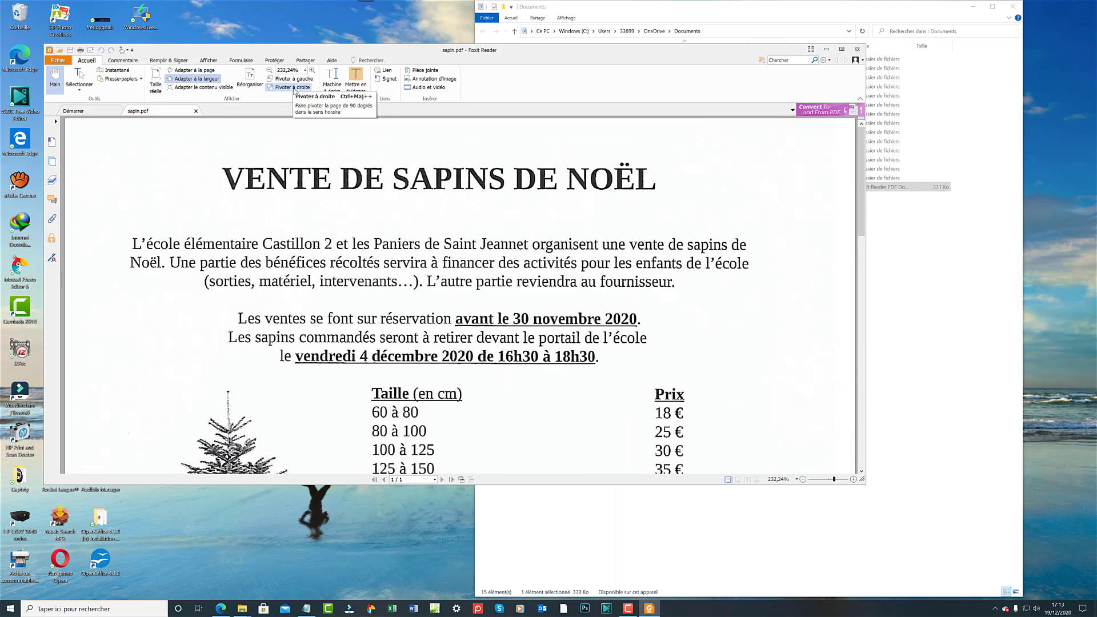
click(295, 89)
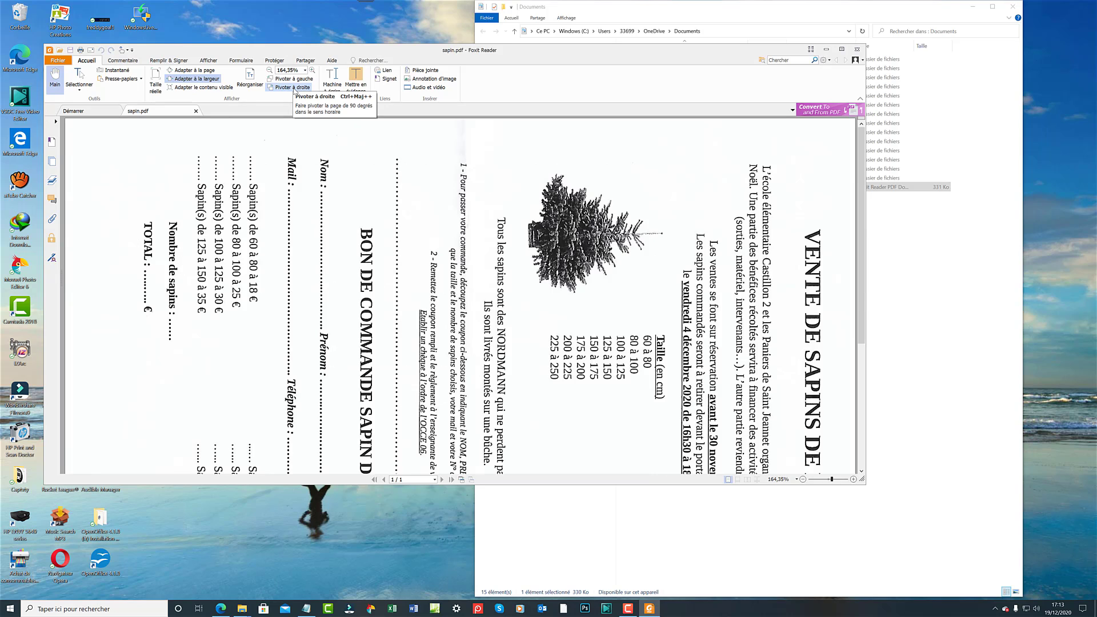
click(295, 88)
click(295, 88)
click(295, 88)
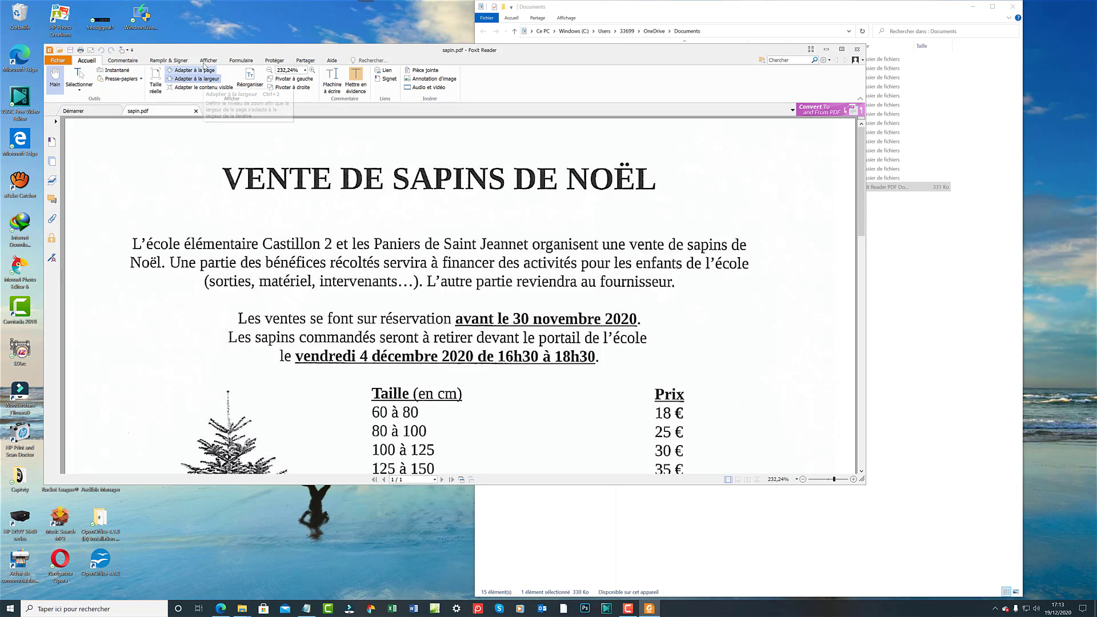
View the Rotation affichage choices on the Afficher tab, then dismiss them.
click(206, 60)
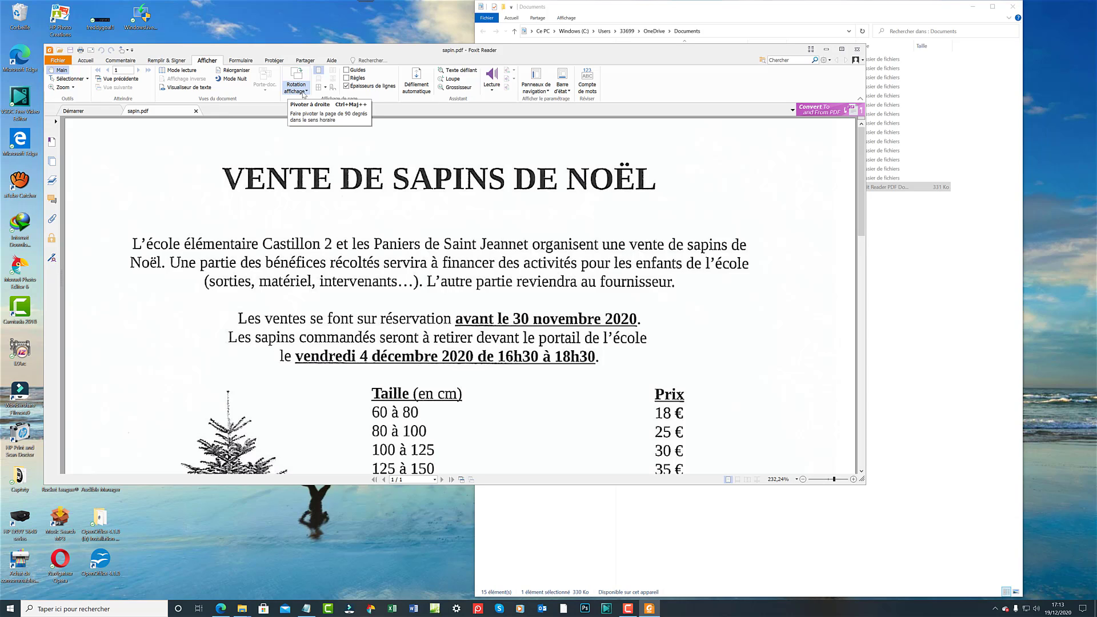
click(306, 92)
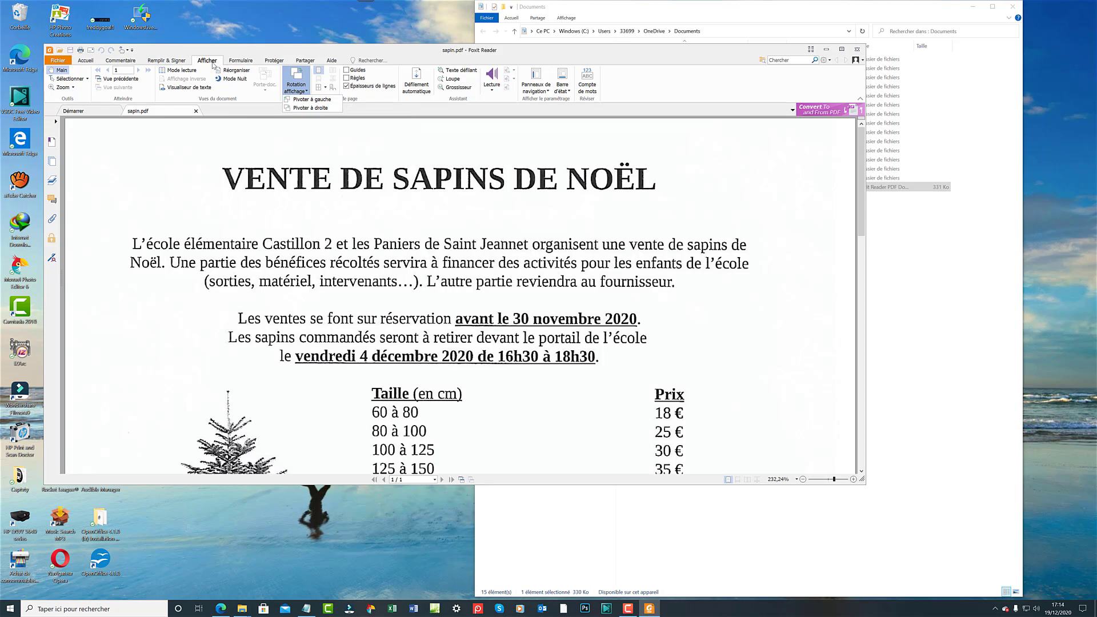
click(212, 149)
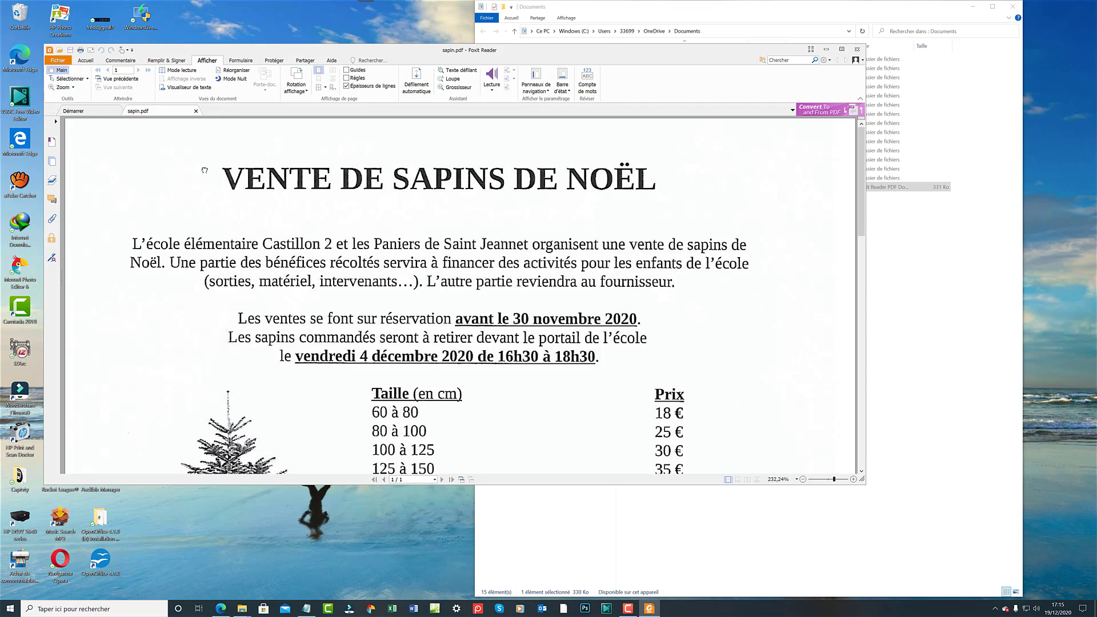
Open the Fichier menu showing the recent documents list.
click(58, 60)
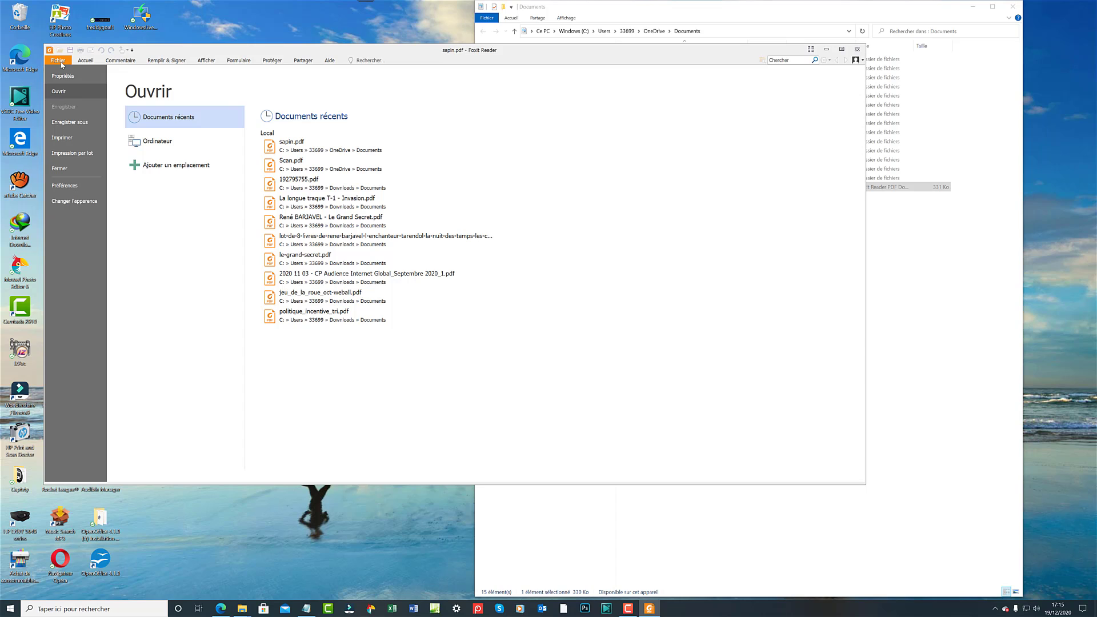
Save a copy named sapin to the Bureau (Desktop) folder, then close Foxit Reader.
click(70, 121)
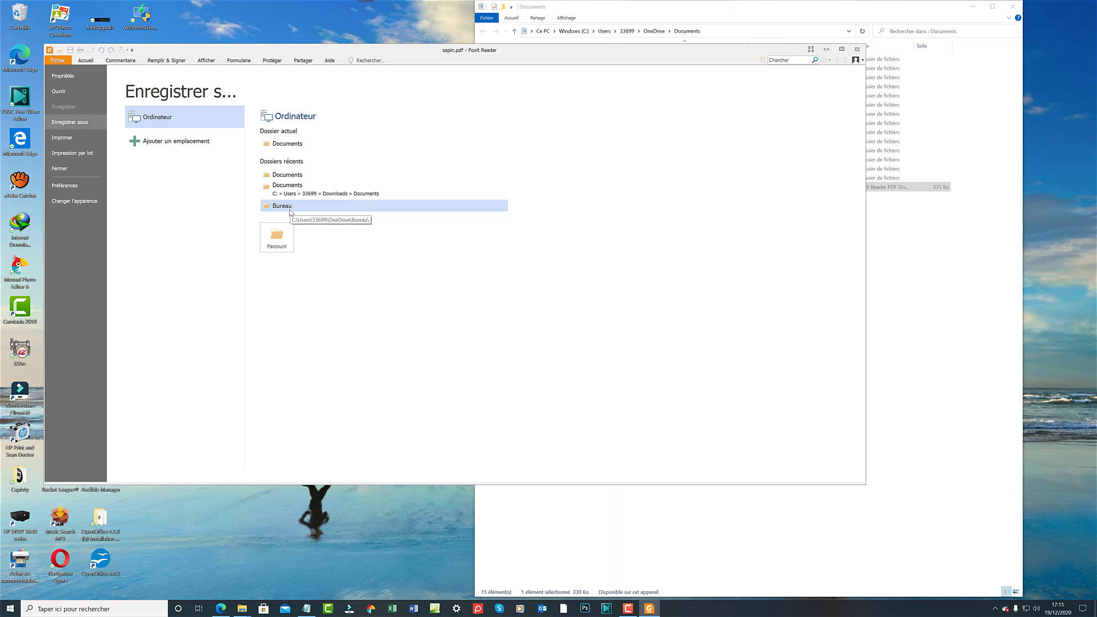
click(289, 209)
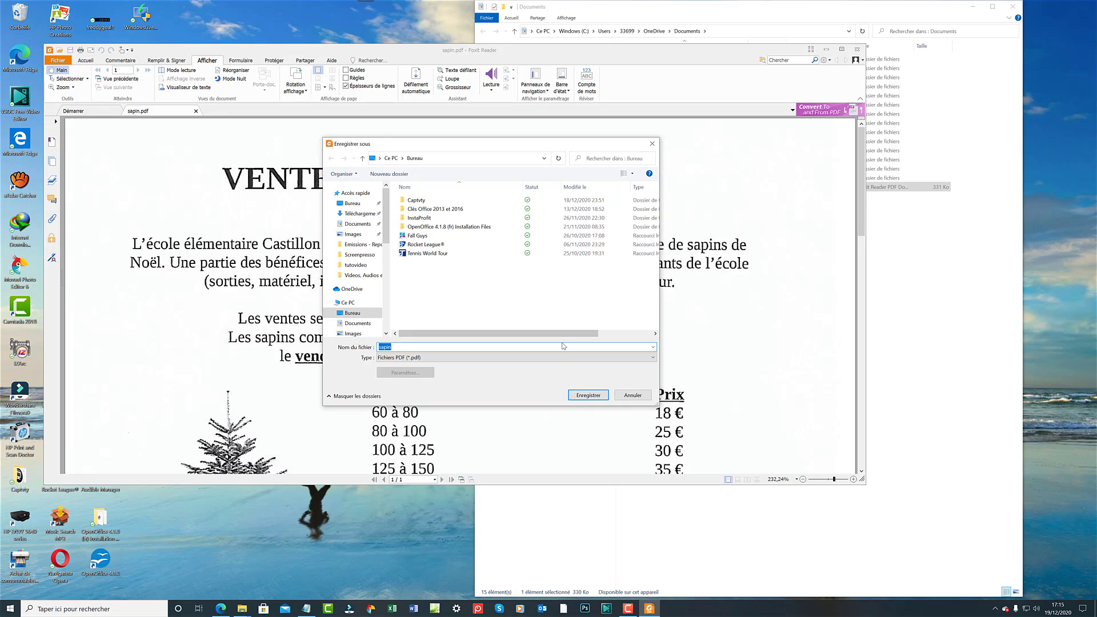
click(588, 395)
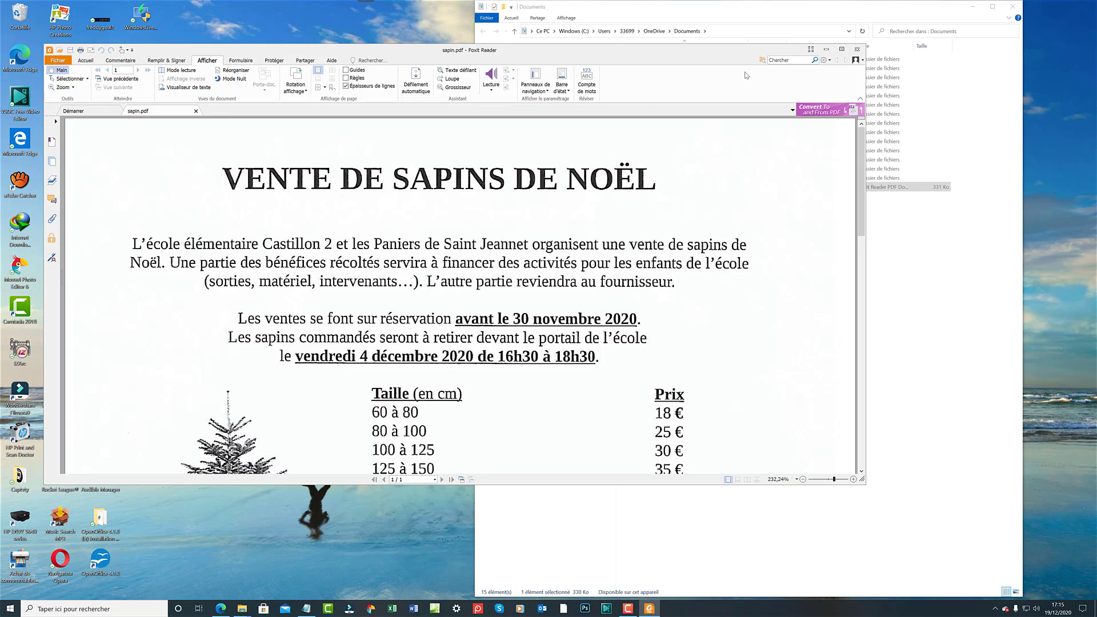
click(857, 49)
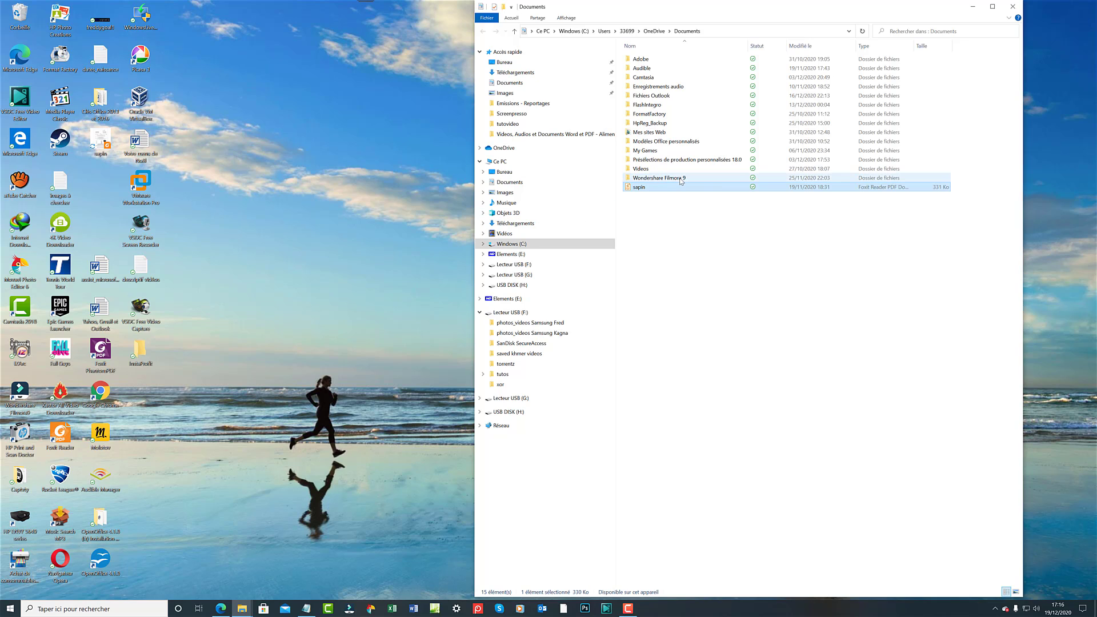
Reopen sapin from Documents with Ouvrir avec > Foxit Reader 10.1.
right_click(639, 190)
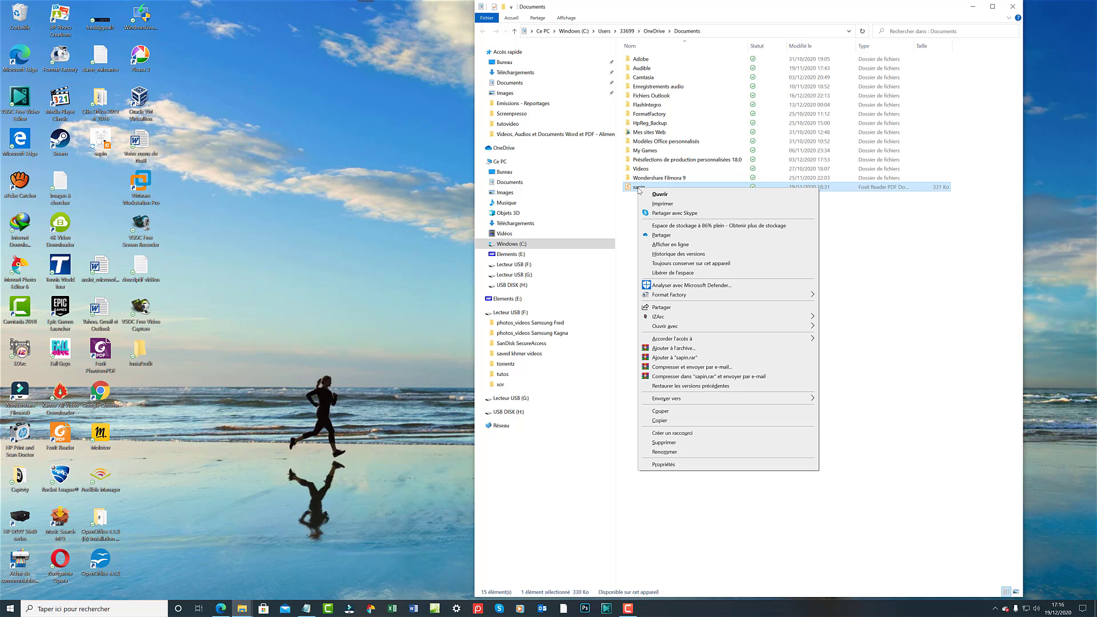
mouse_move(684, 330)
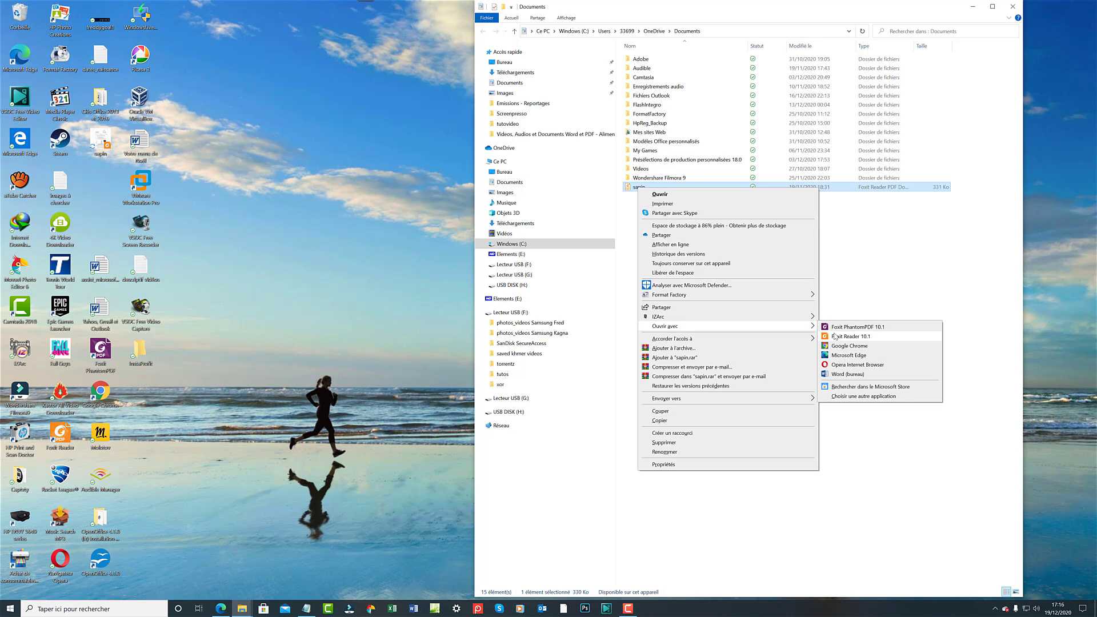
click(835, 337)
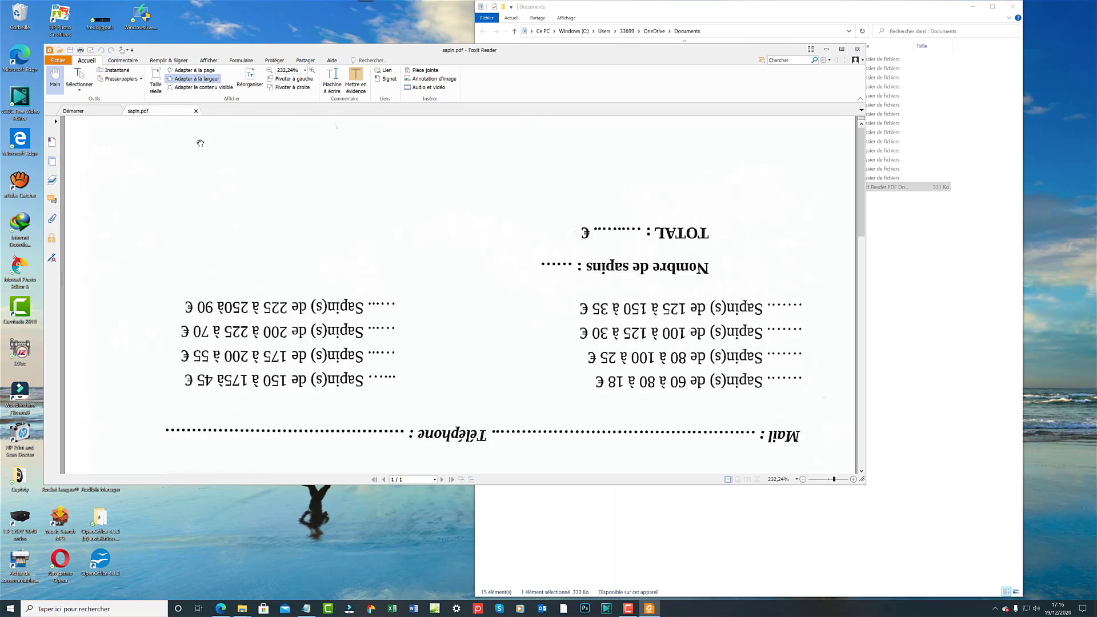
Browse the Protéger and Aide tabs and the Fichier menu, then close Foxit Reader.
click(278, 61)
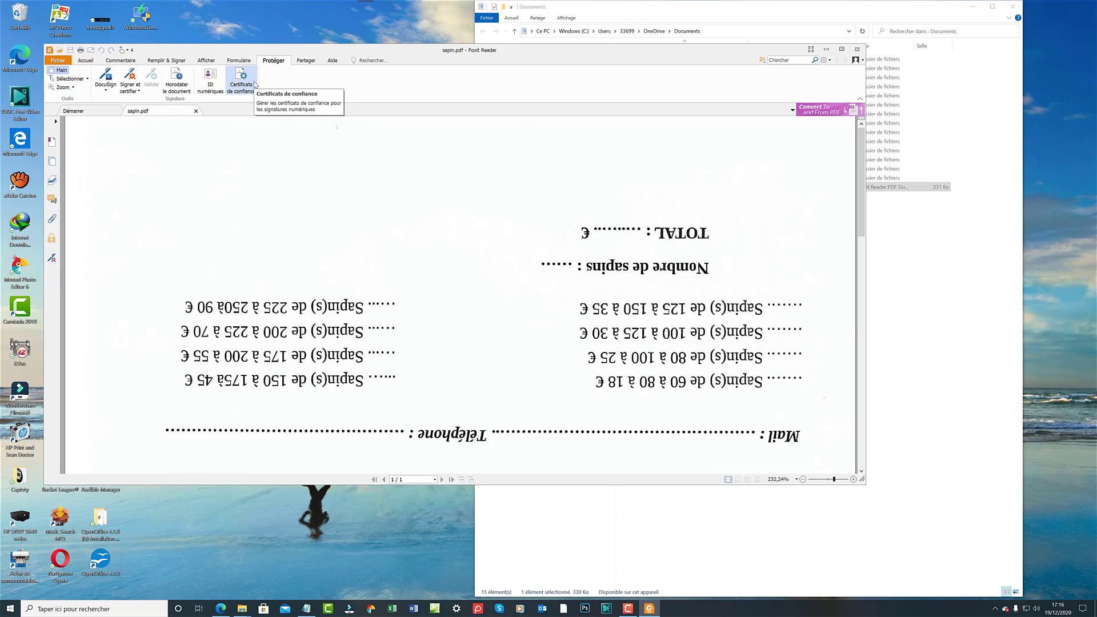
click(331, 61)
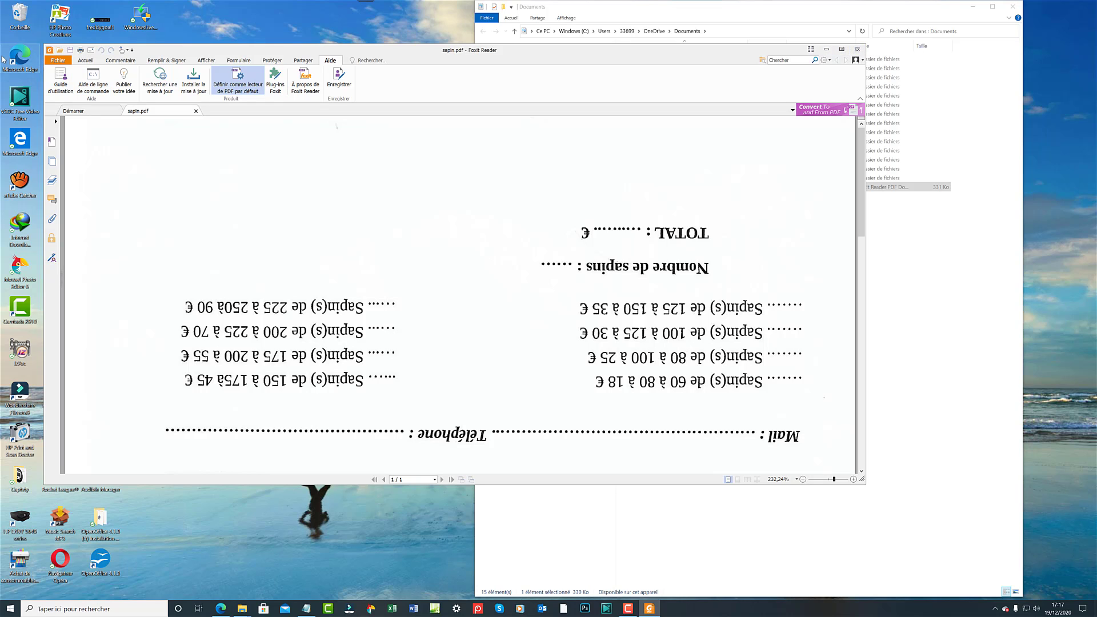
click(67, 62)
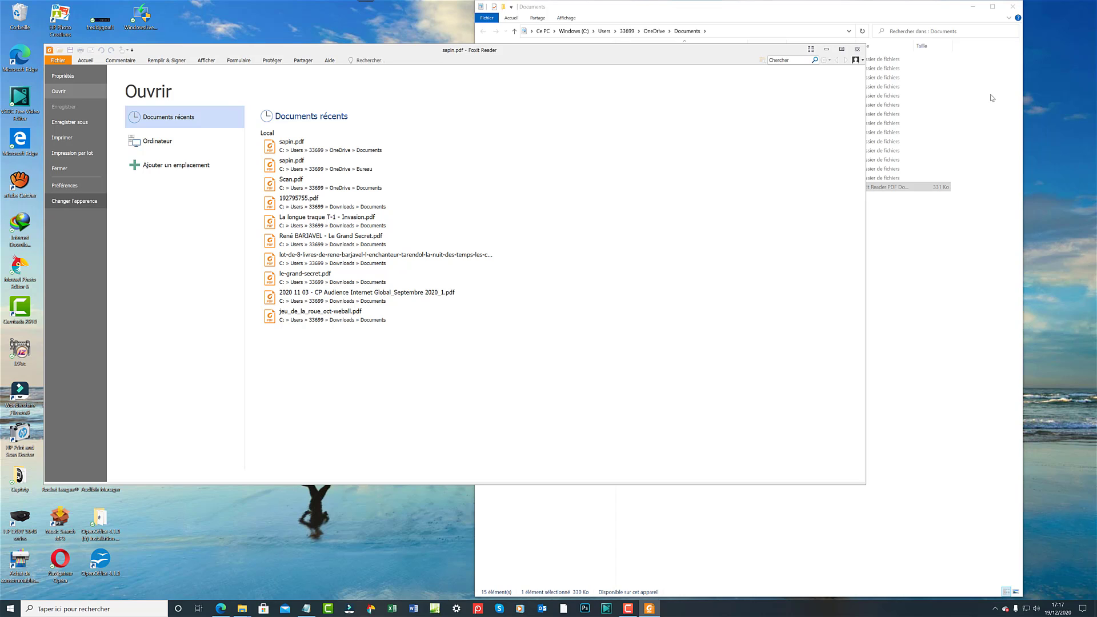
click(859, 49)
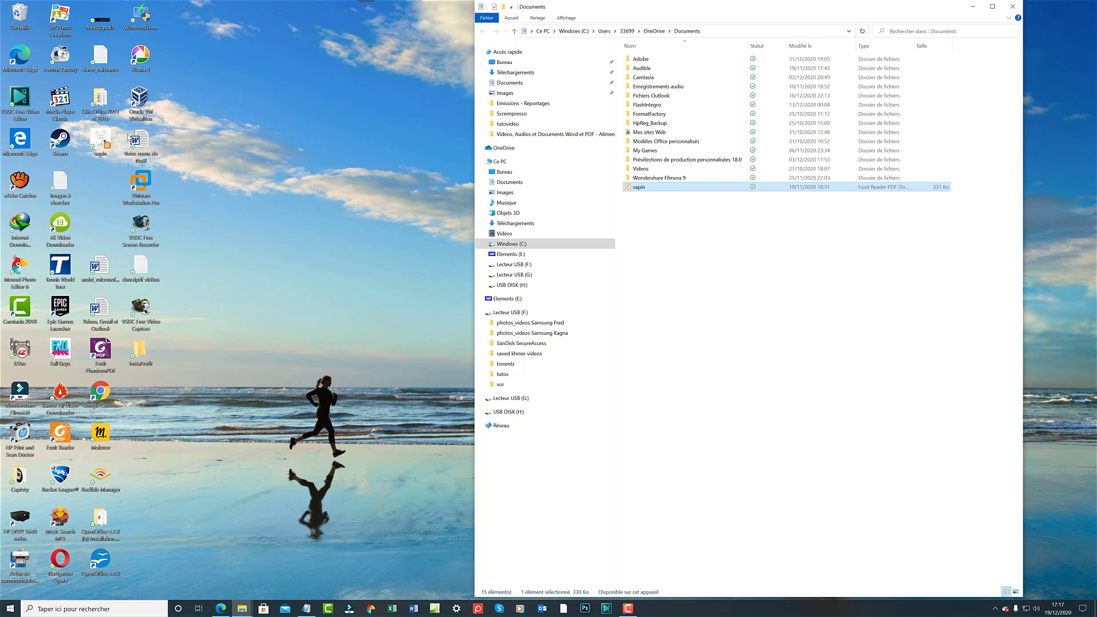
Open the desktop copy of sapin with Ouvrir avec > Foxit Reader 10.1.
right_click(100, 147)
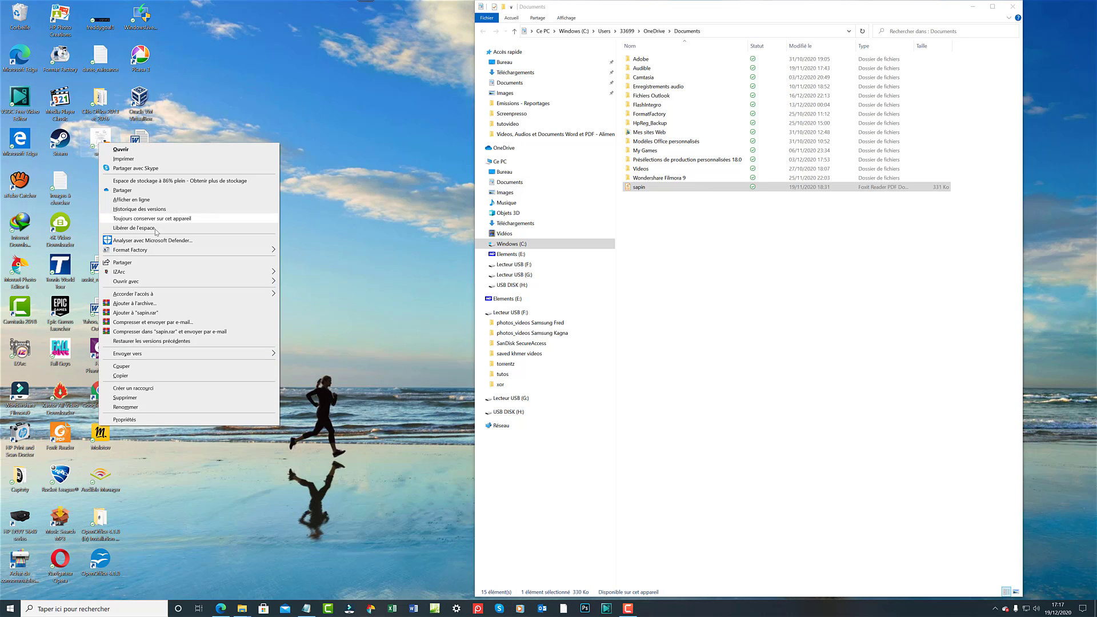
mouse_move(177, 284)
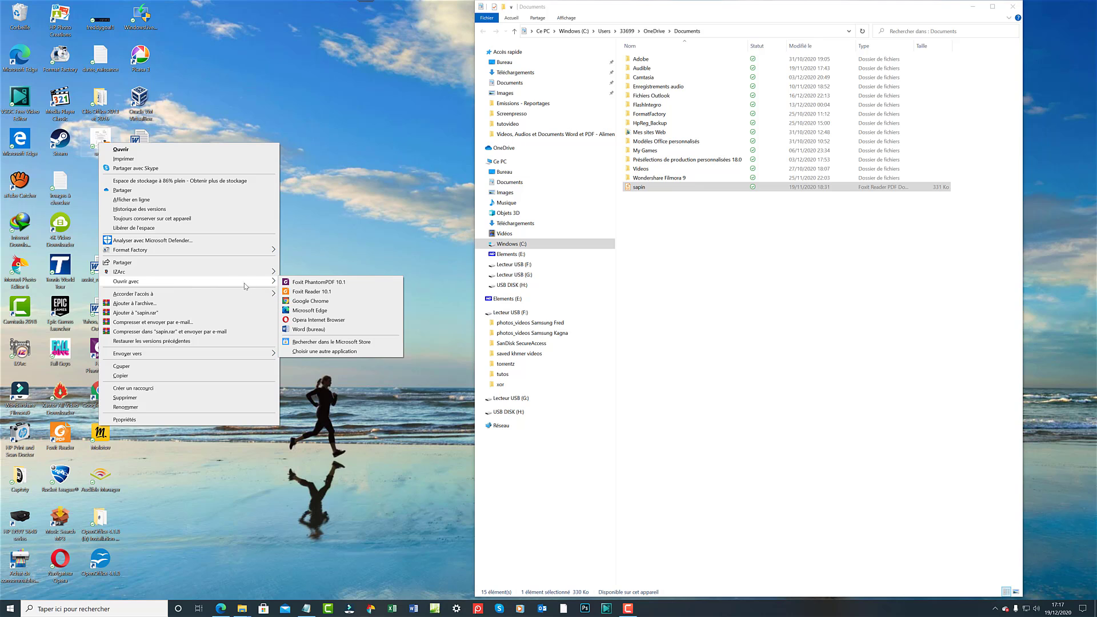
click(294, 292)
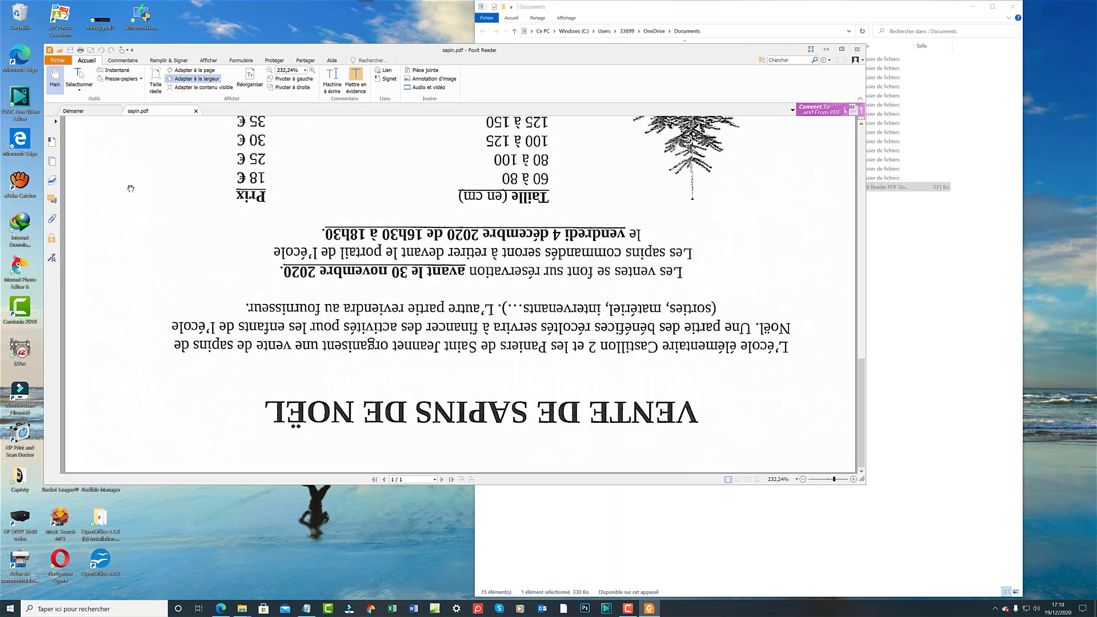
Rotate the upside-down sapin.pdf page clockwise with Ctrl+Shift+Plus.
key(ctrl+shift+plus)
key(ctrl+shift+plus)
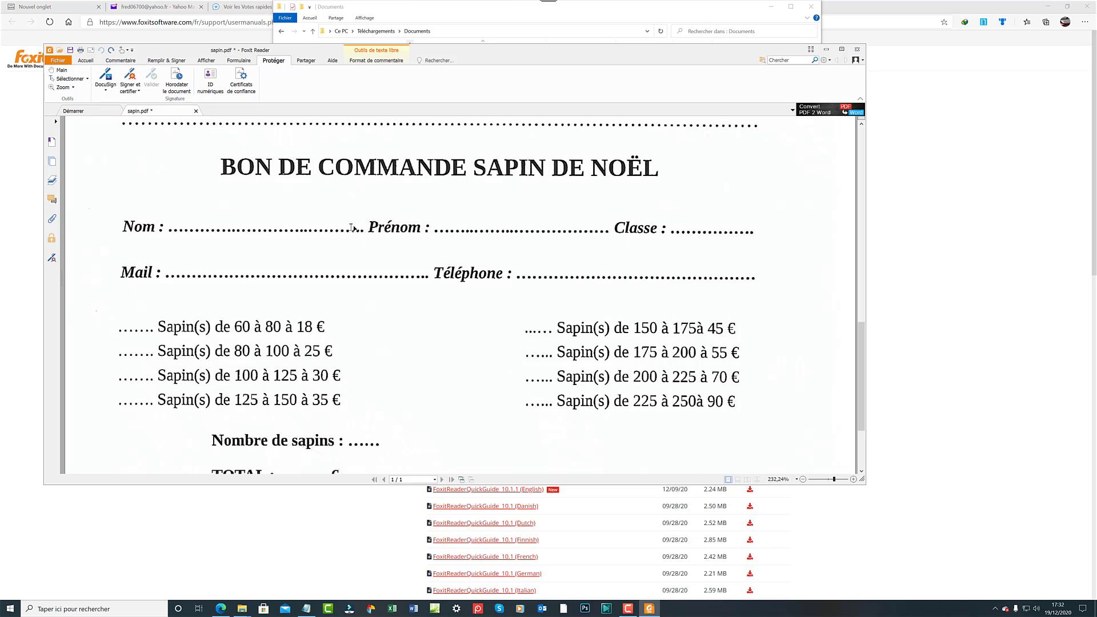
Add a text box on the Nom line, show the Remplir & Signer tools, and save sapin.pdf.
click(175, 222)
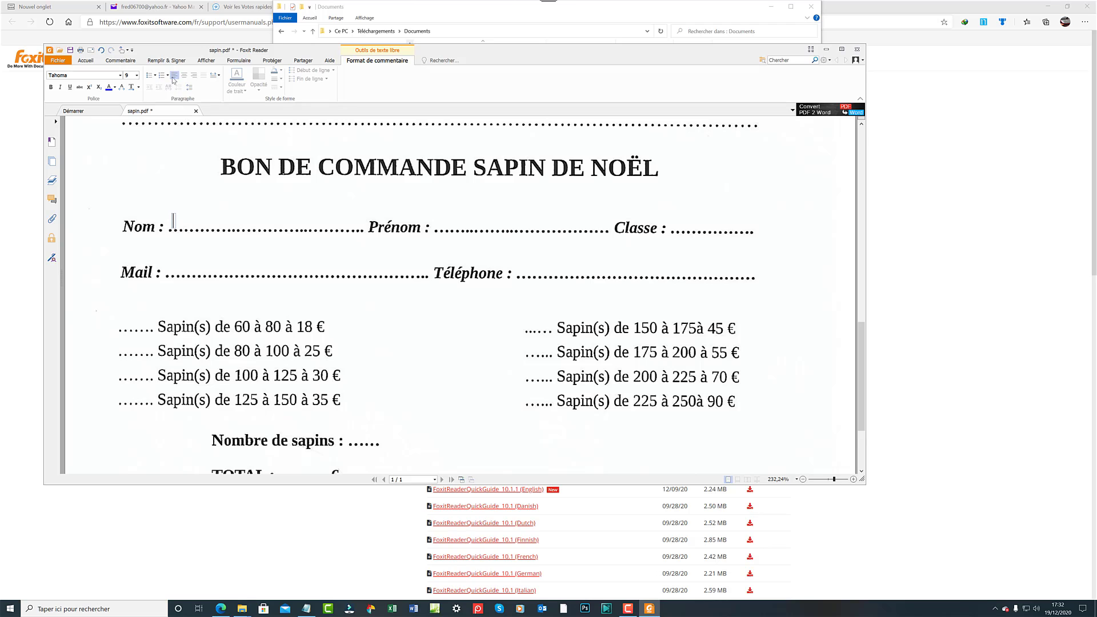
click(168, 60)
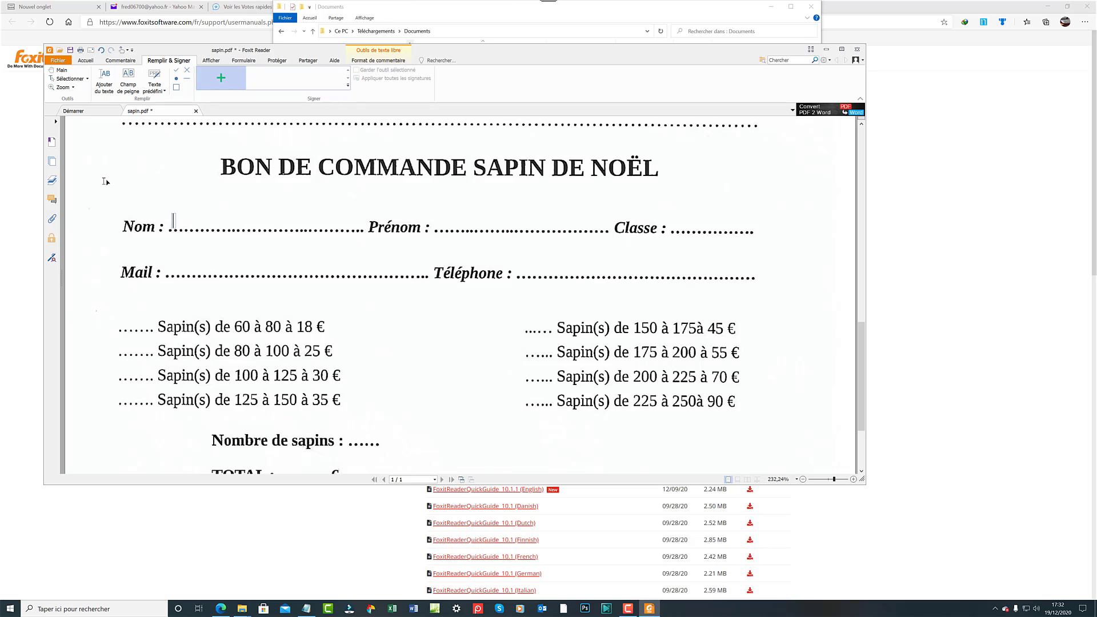
key(ctrl+s)
Close Foxit Reader and the File Explorer Documents window.
click(861, 50)
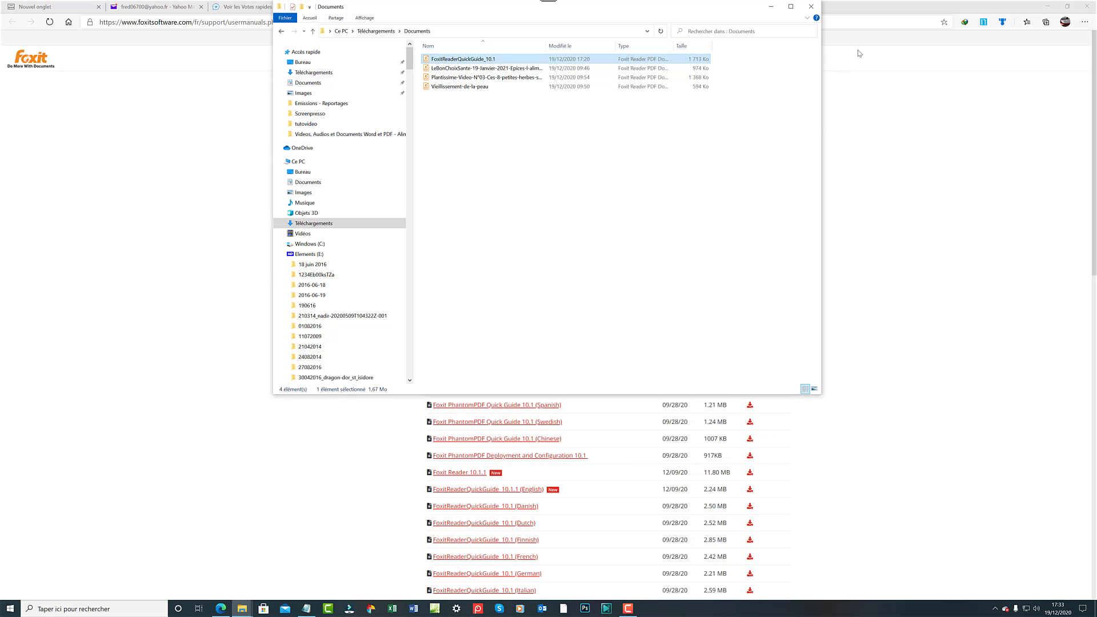
click(804, 7)
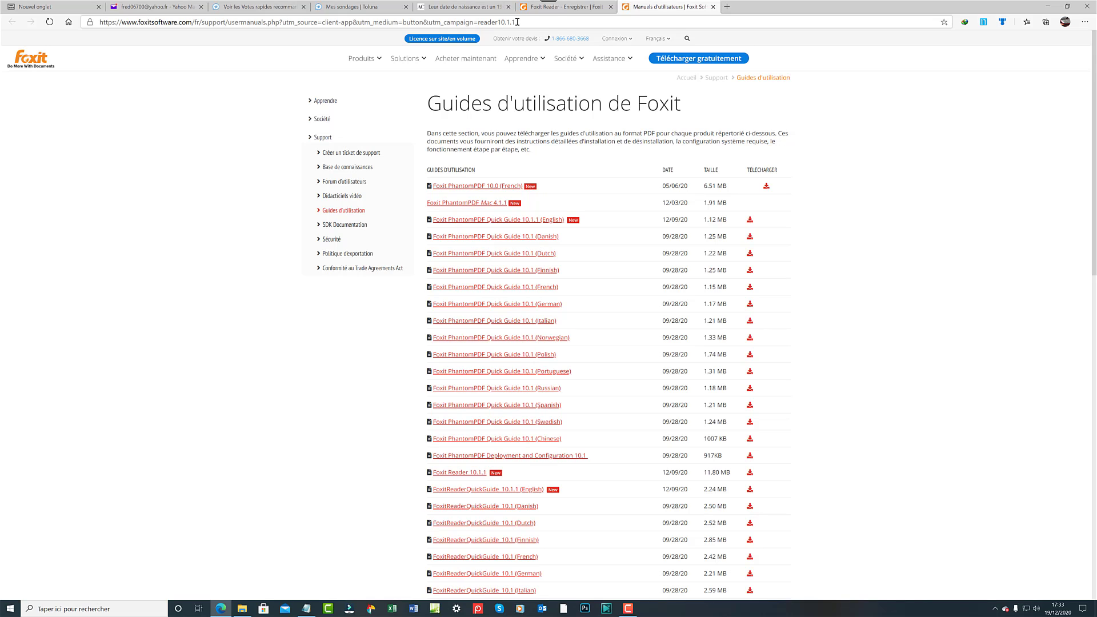
Try downloading the French FoxitReaderQuickGuide 10.1, cancel the duplicate download, and minimize the browser.
drag(516, 22, 68, 6)
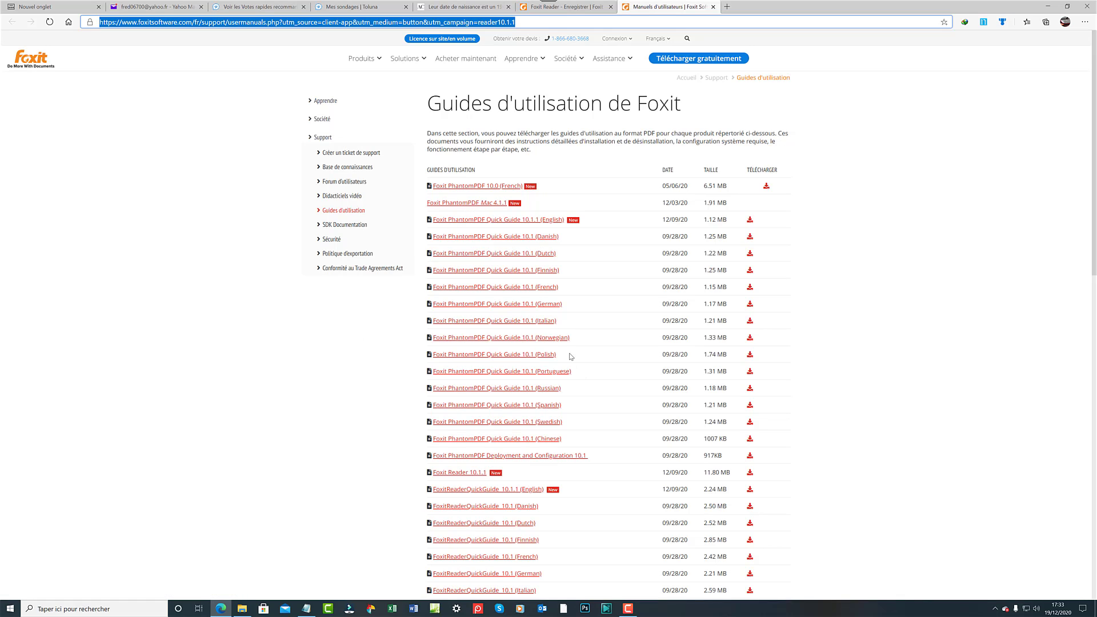
scroll(568, 351, down, 3)
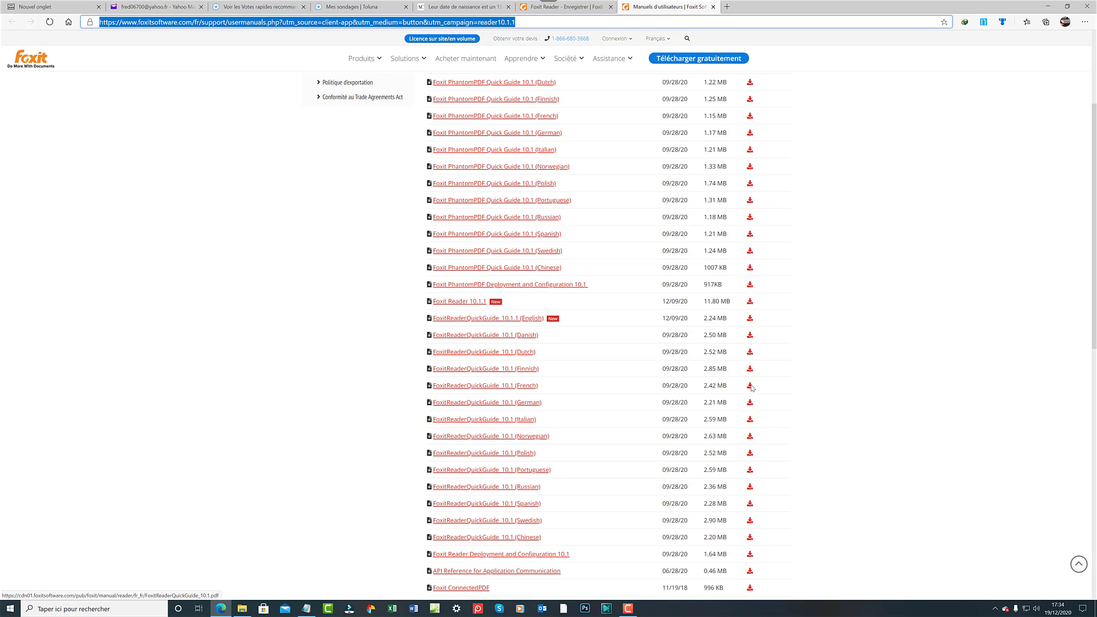
click(750, 386)
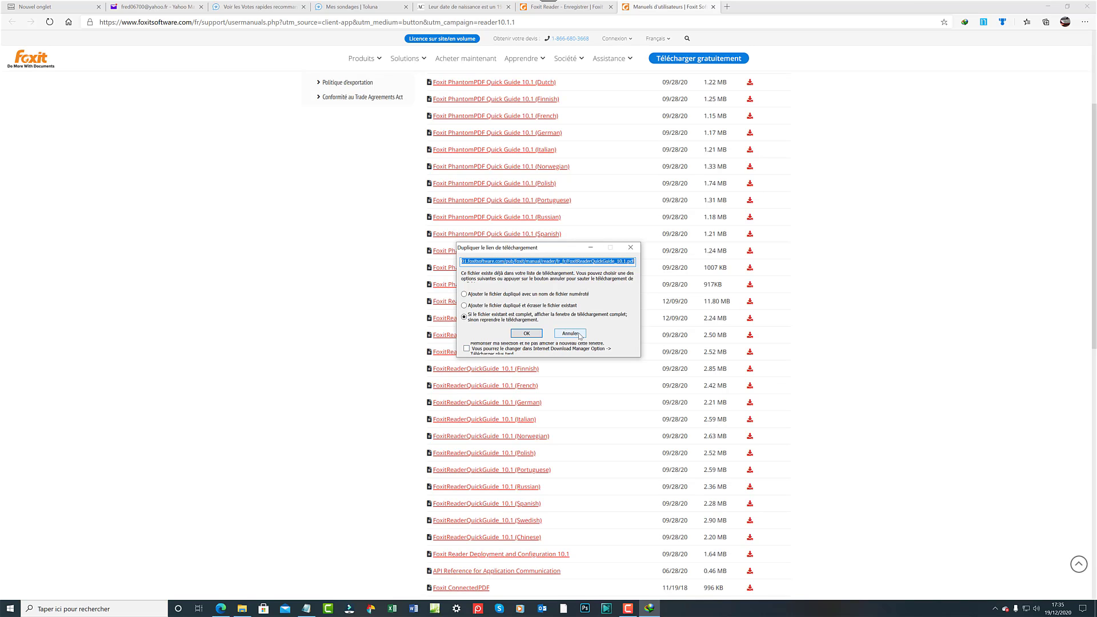
click(579, 335)
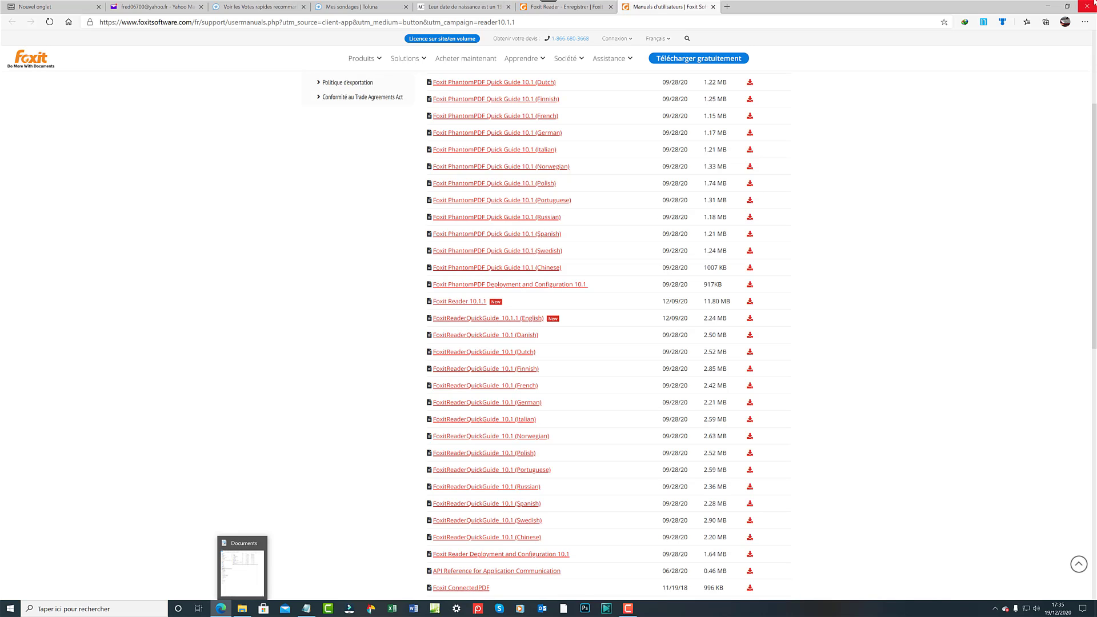
click(1046, 8)
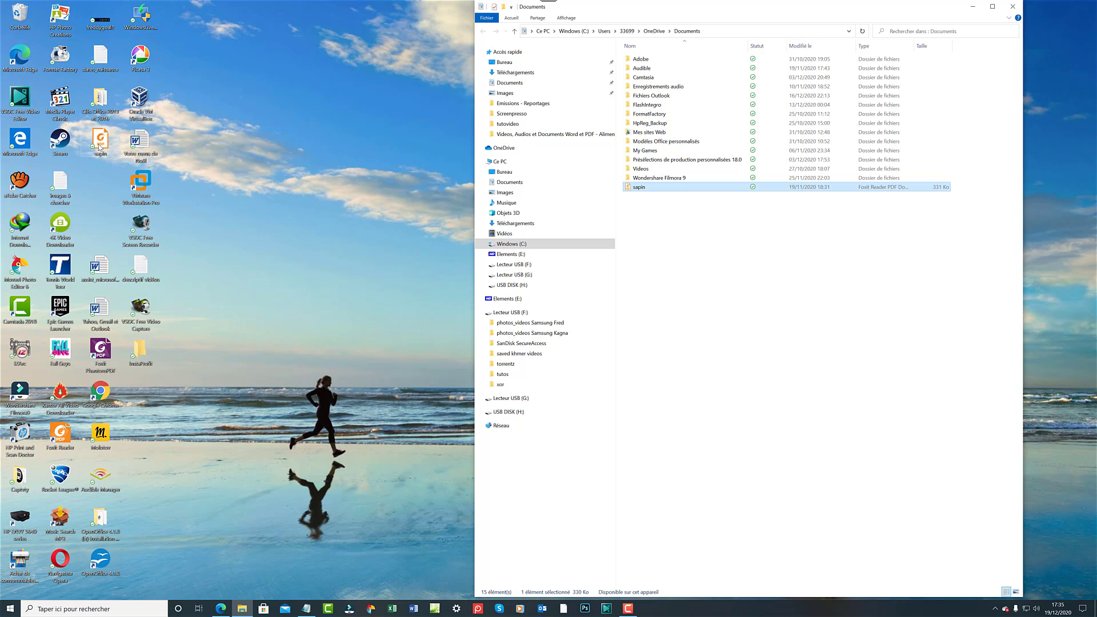
Reopen the desktop sapin PDF with Ouvrir avec > Foxit Reader 10.1.
right_click(99, 146)
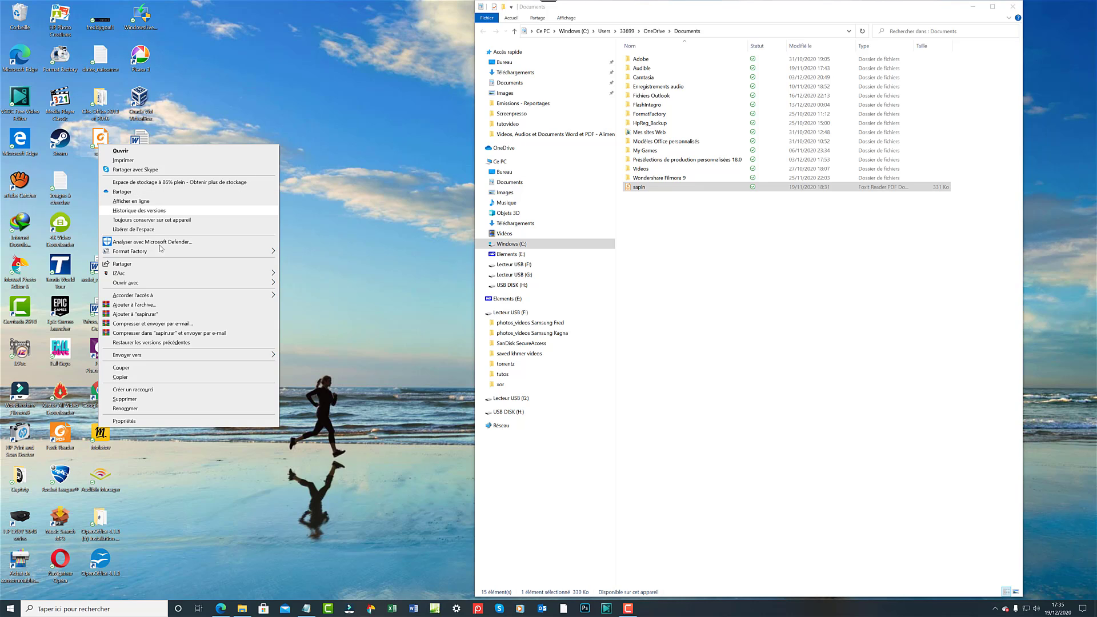
mouse_move(165, 288)
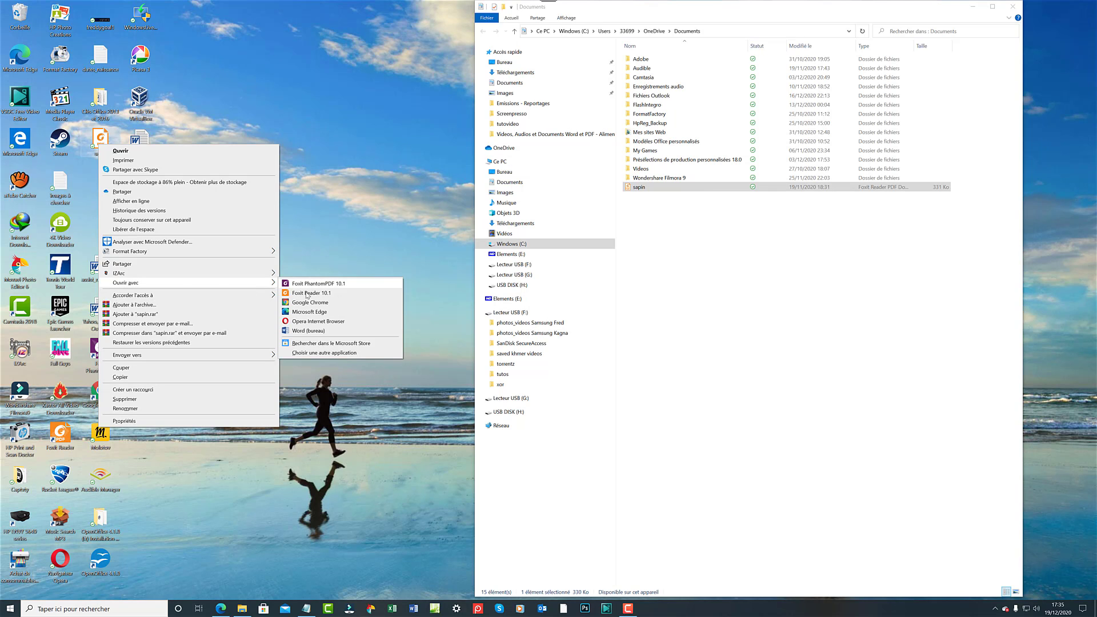
click(309, 295)
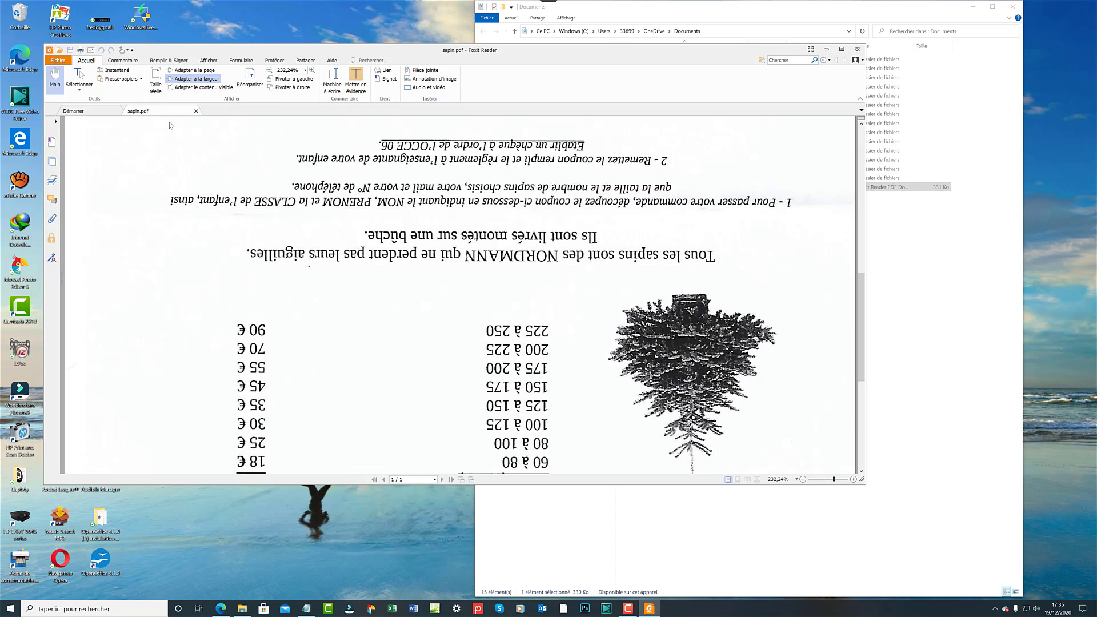
Turn sapin.pdf upright, scroll to the BON DE COMMANDE form, and show the Remplir & Signer tools.
key(ctrl+shift+plus)
key(ctrl+shift+plus)
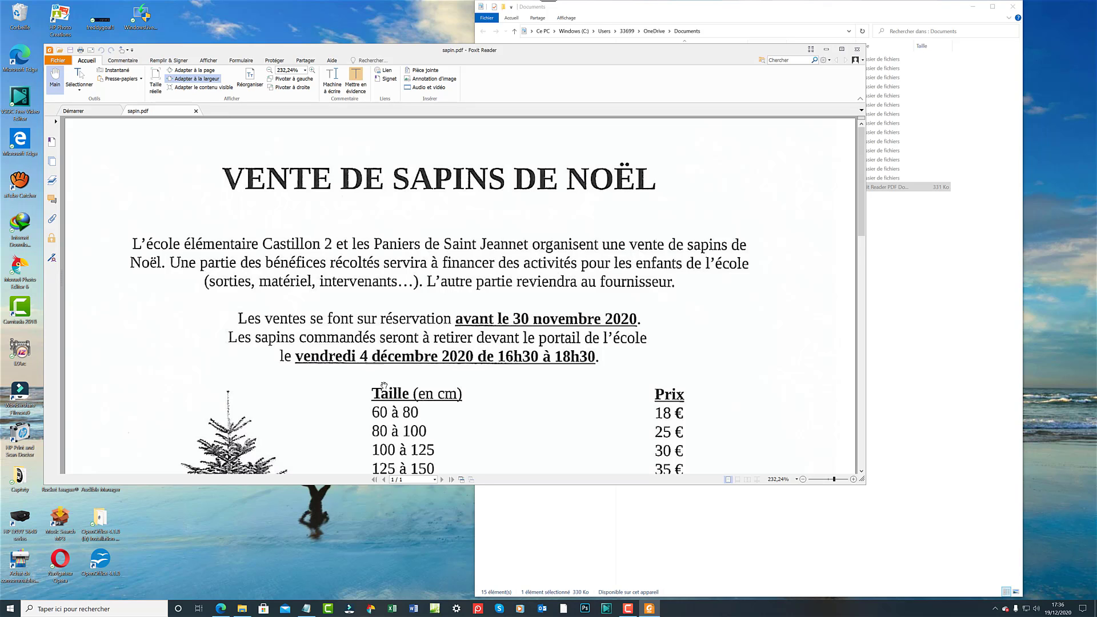
scroll(427, 400, down, 3)
scroll(427, 394, down, 4)
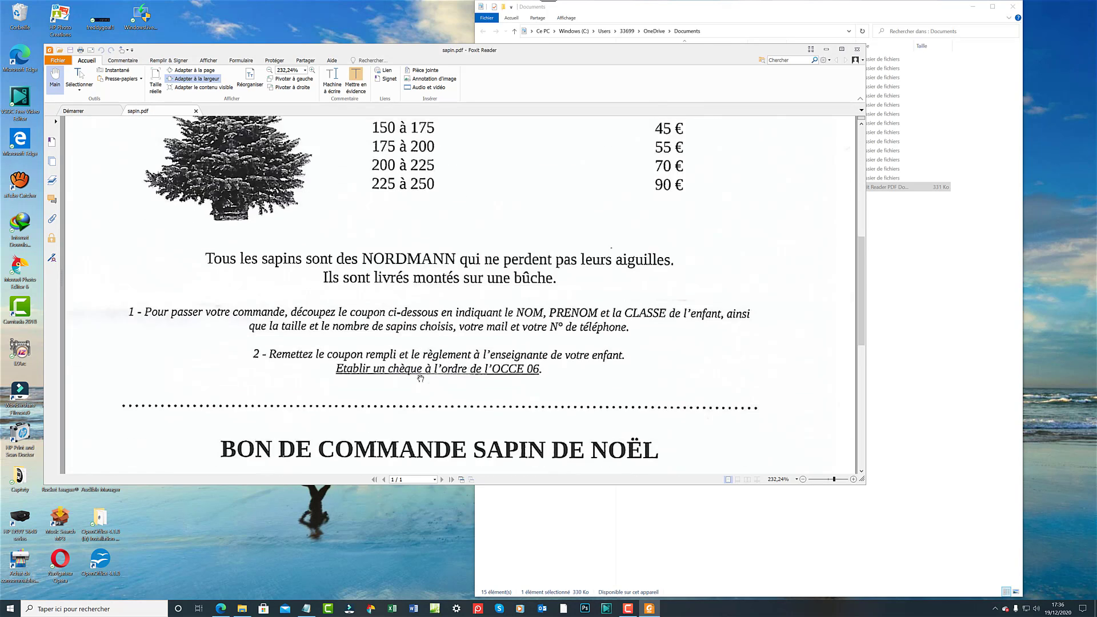
scroll(200, 404, down, 2)
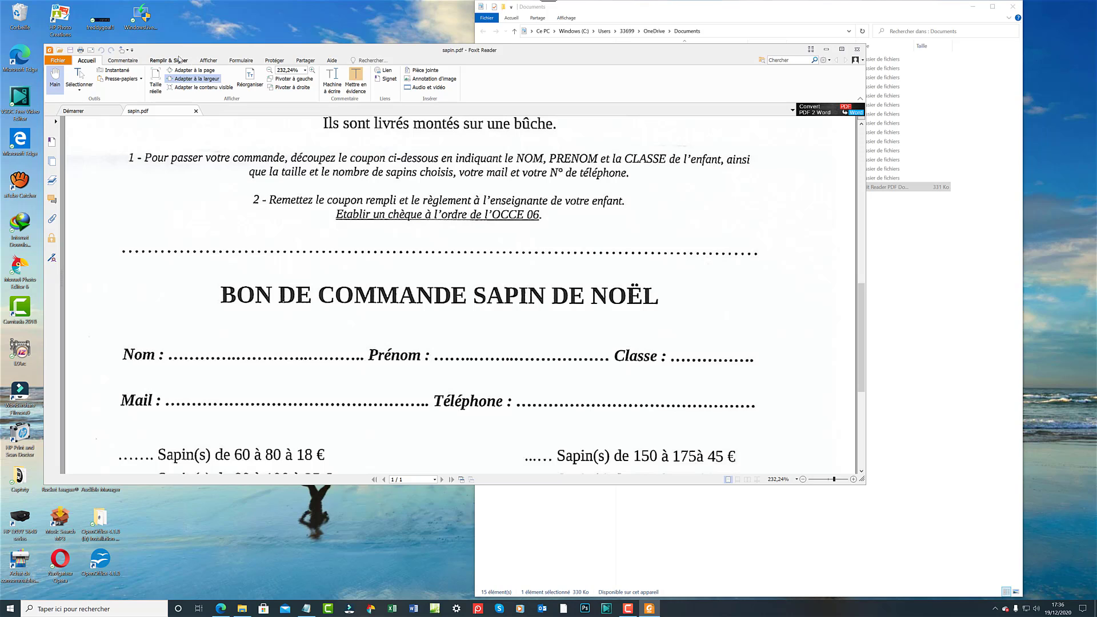
click(179, 60)
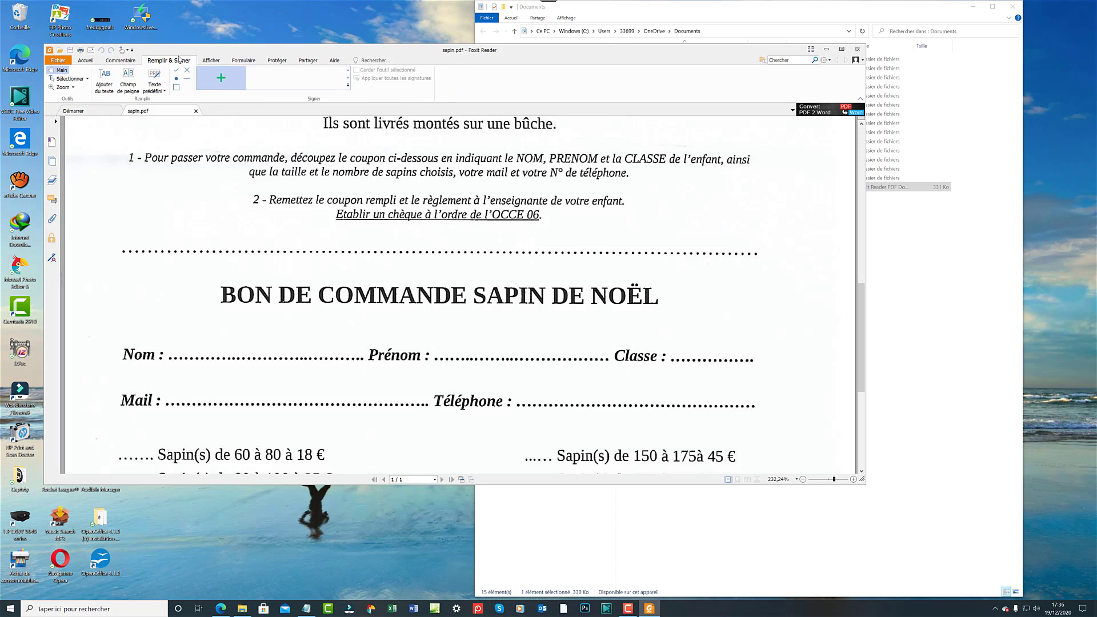
Place an empty text box at the start of the Nom line, discarding a misplaced one.
click(104, 80)
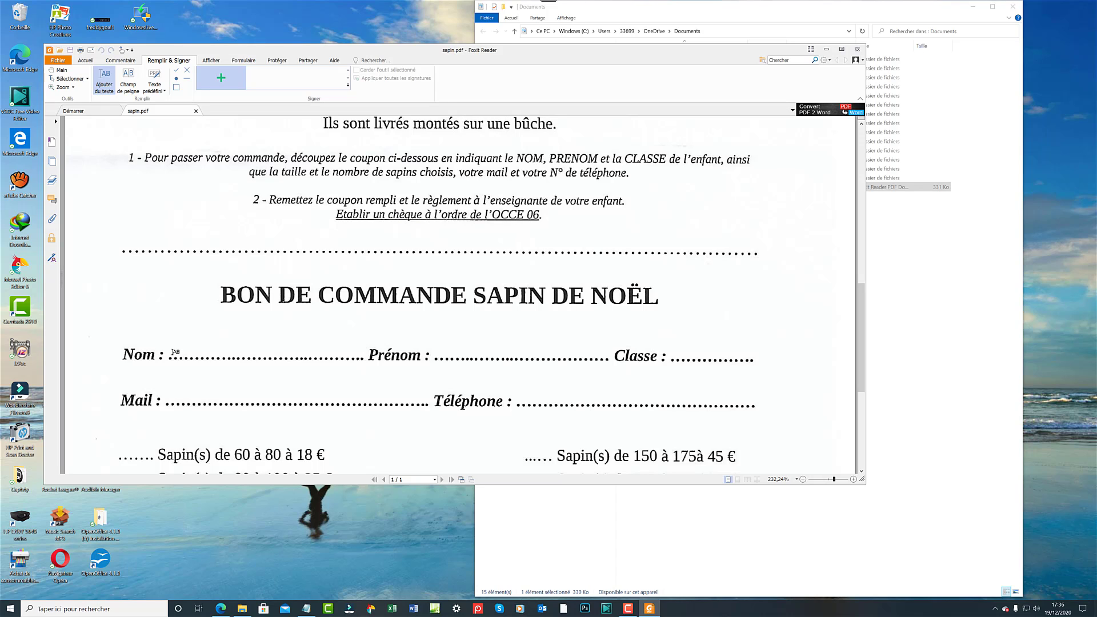
click(170, 355)
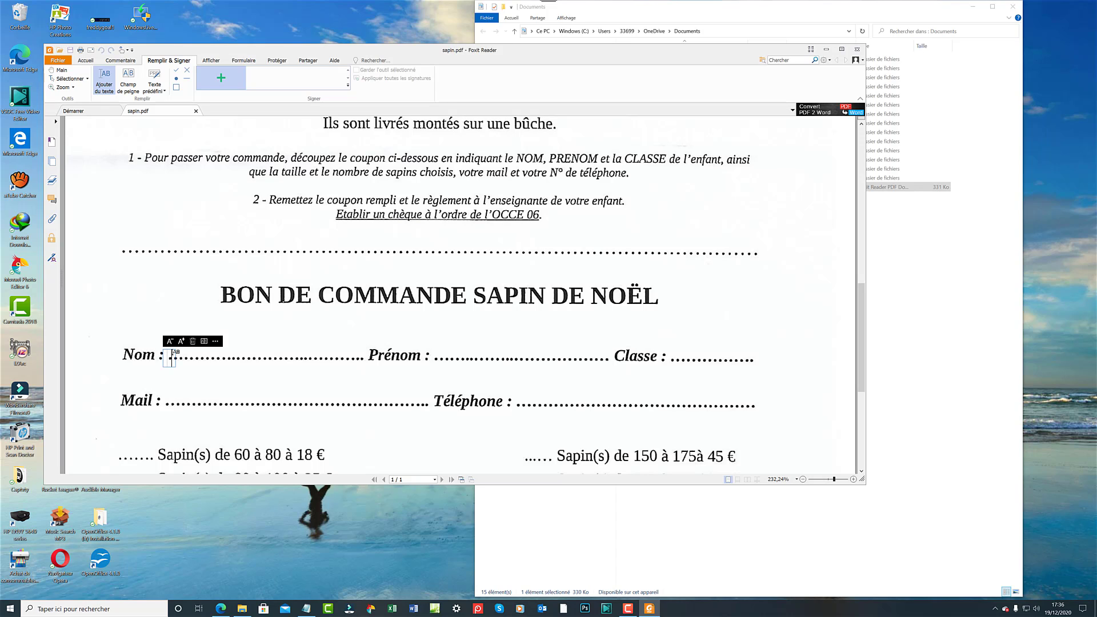
click(262, 341)
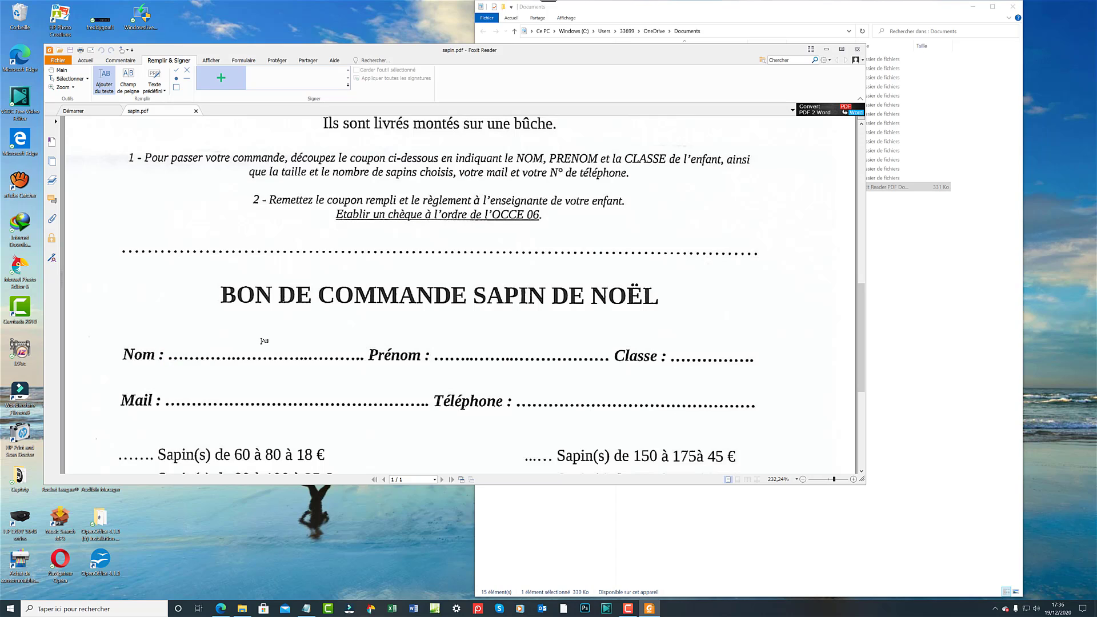
click(178, 346)
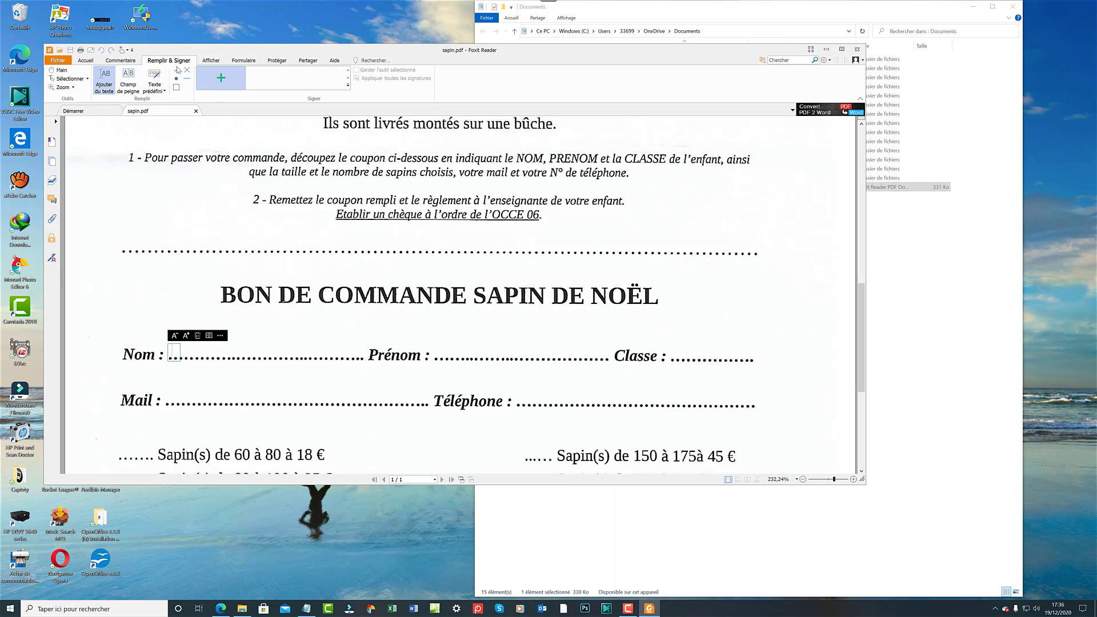
click(211, 61)
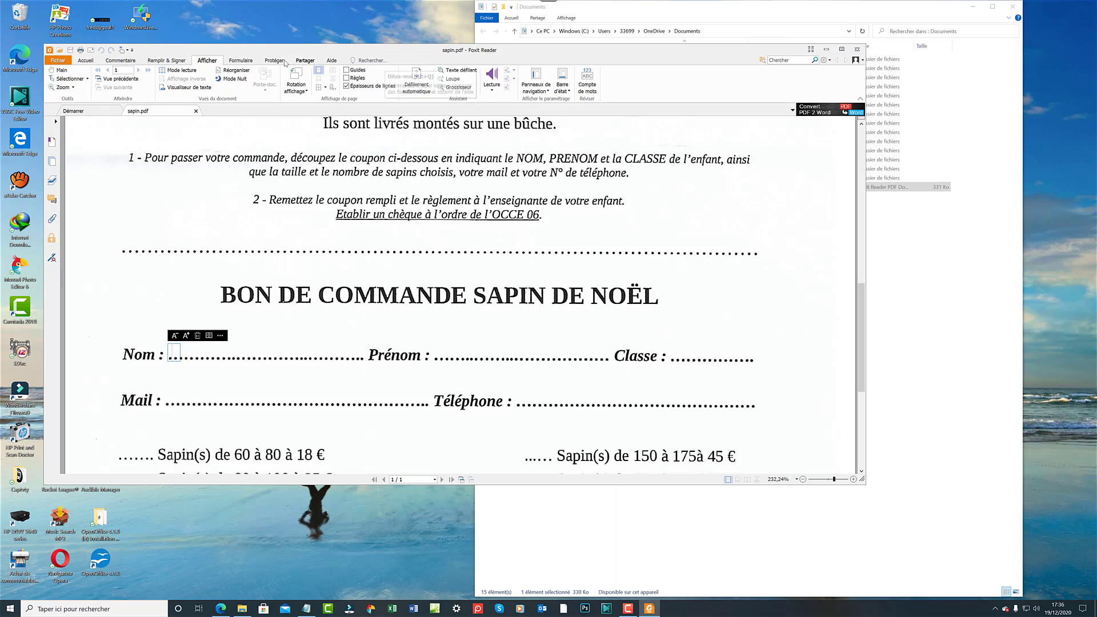
Start Horodater le document under Protéger, then abandon the timestamp-server setup without adding a server.
click(239, 60)
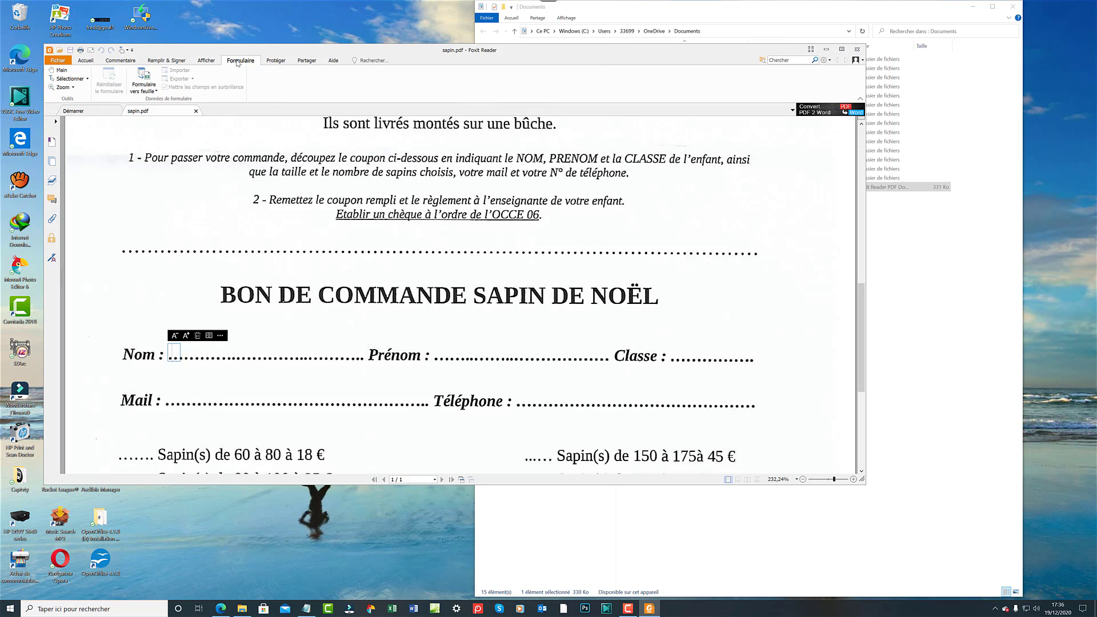
click(275, 62)
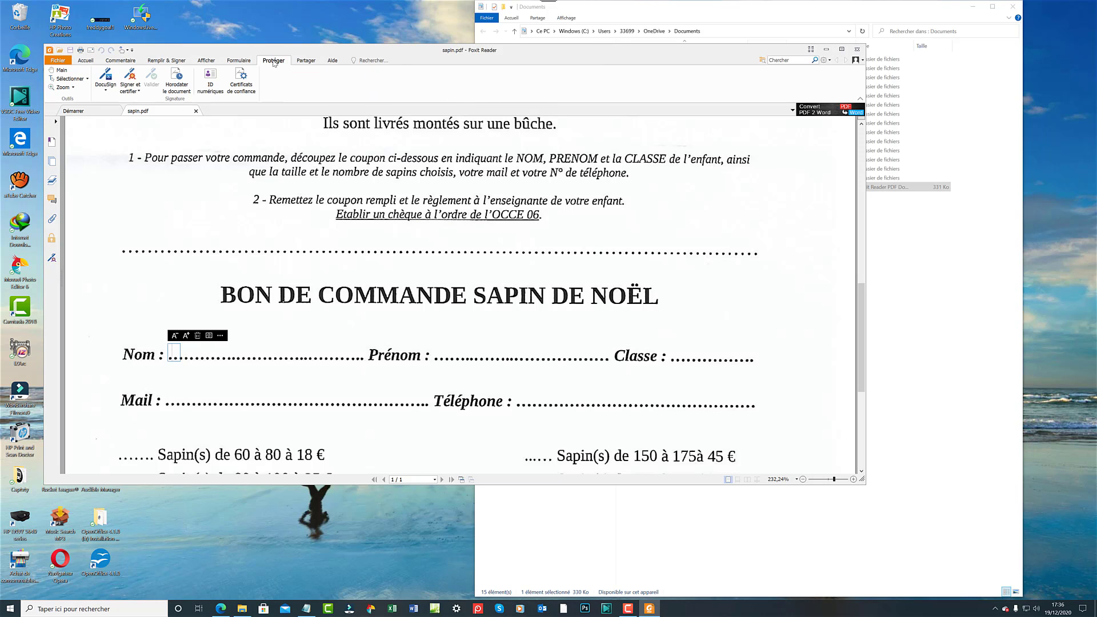
click(179, 81)
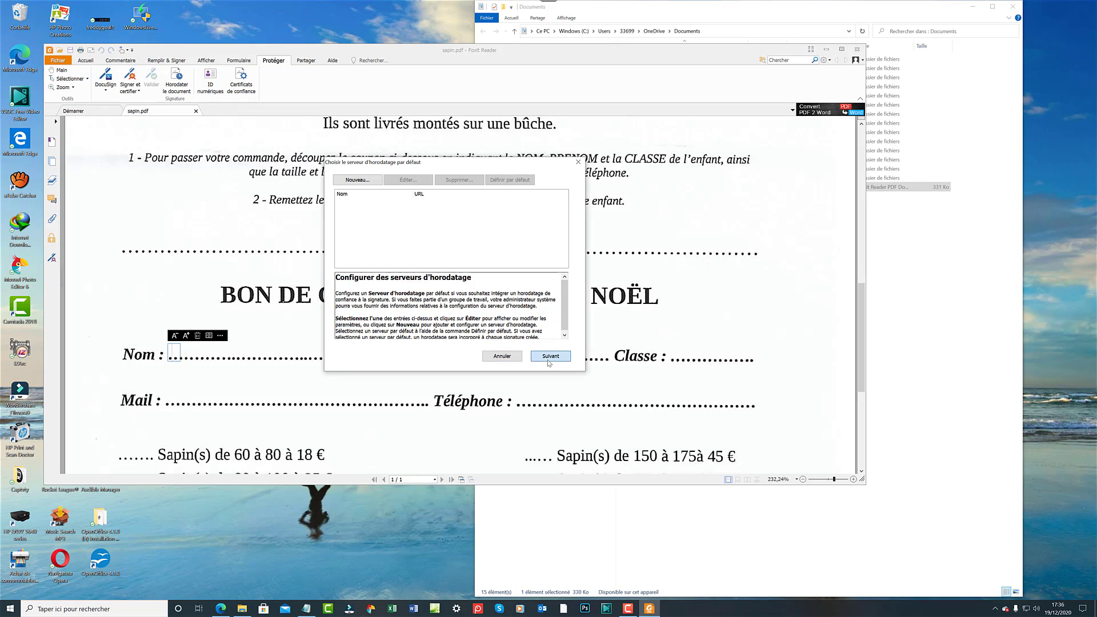
click(550, 361)
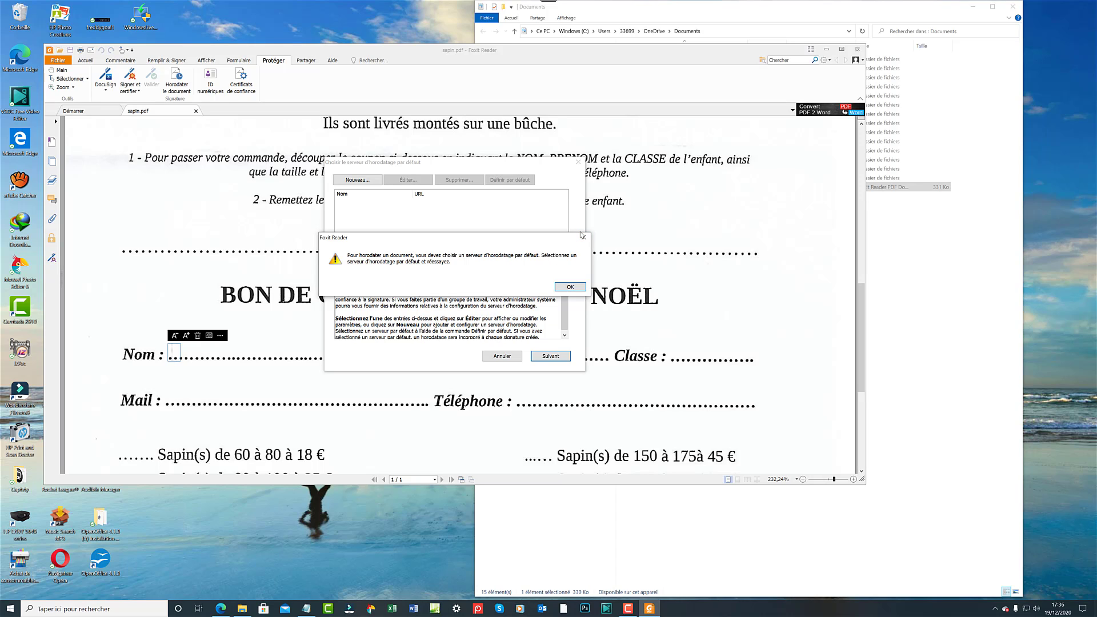
click(584, 238)
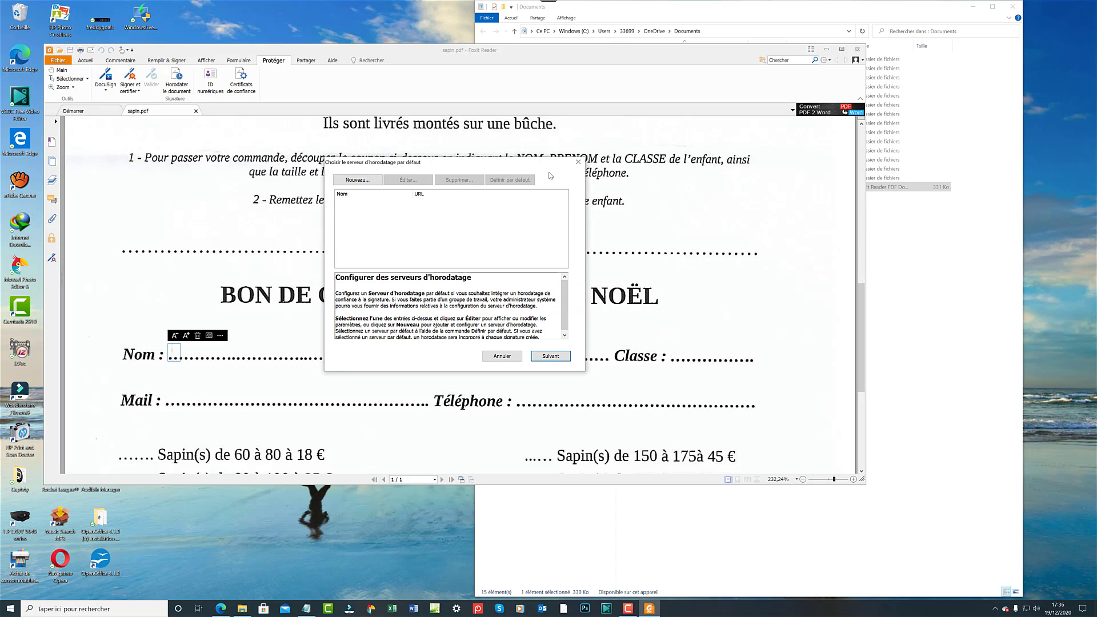
click(579, 163)
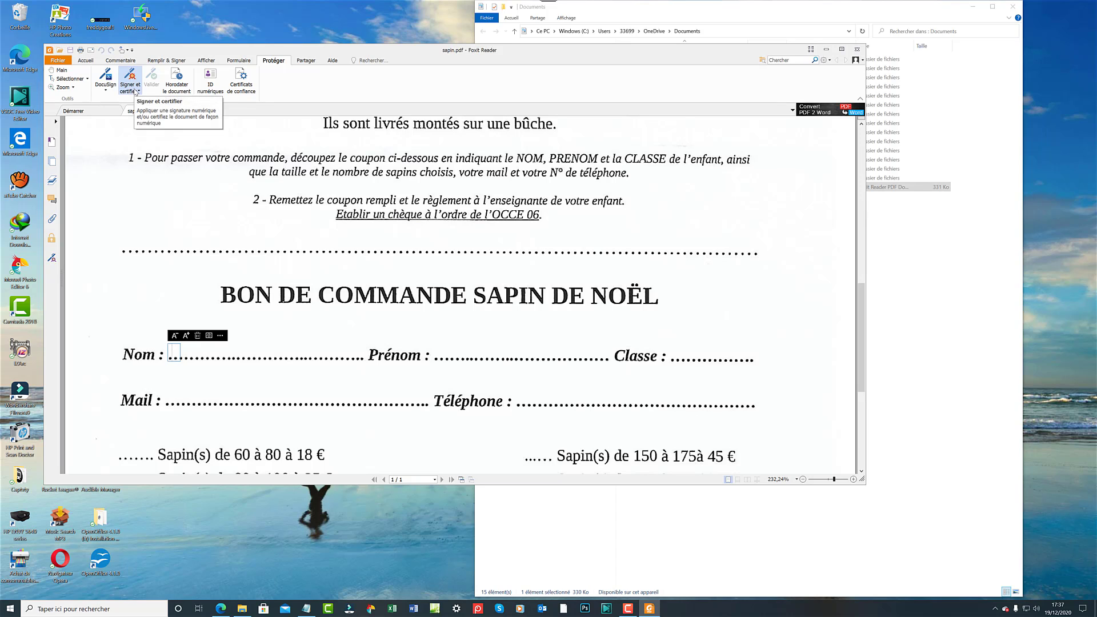
Look at the DocuSign signing options, then return to the Remplir & Signer tools.
click(112, 85)
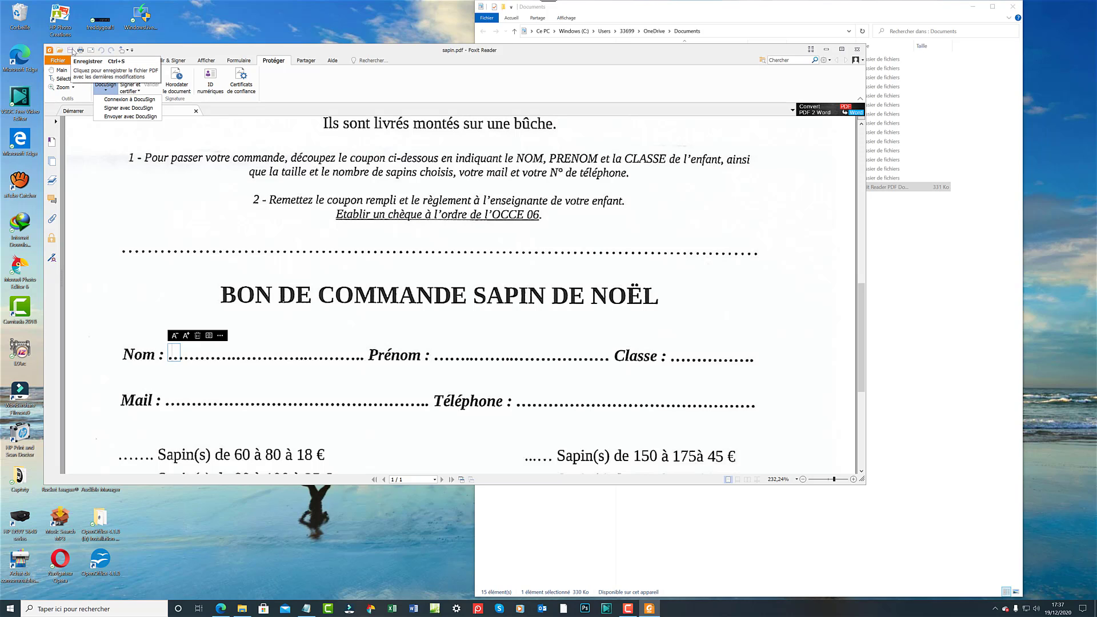
click(207, 60)
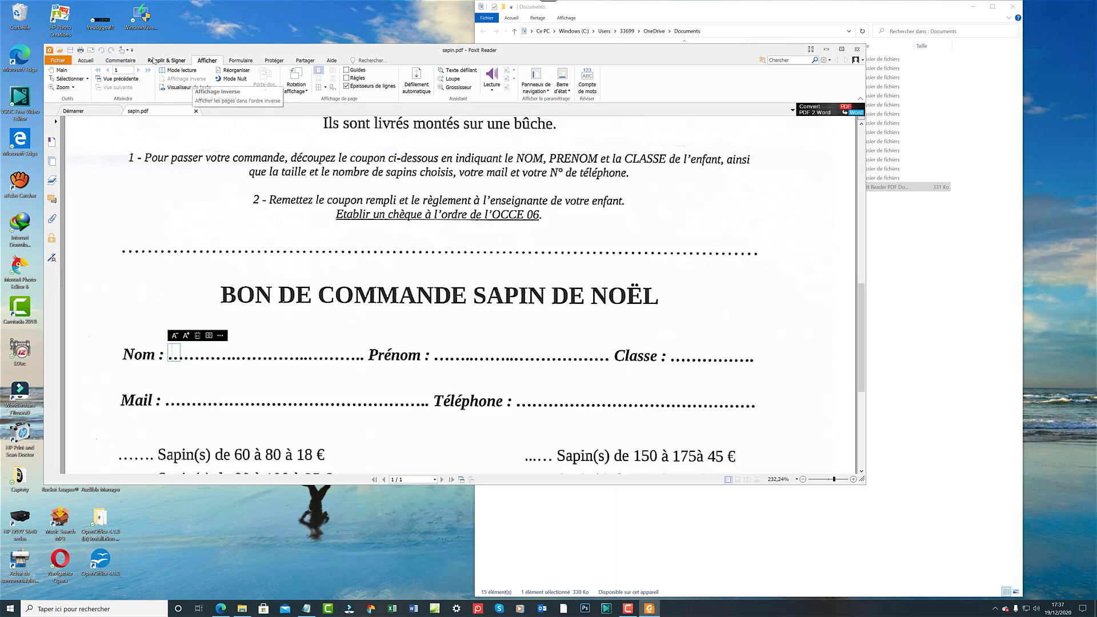
click(154, 61)
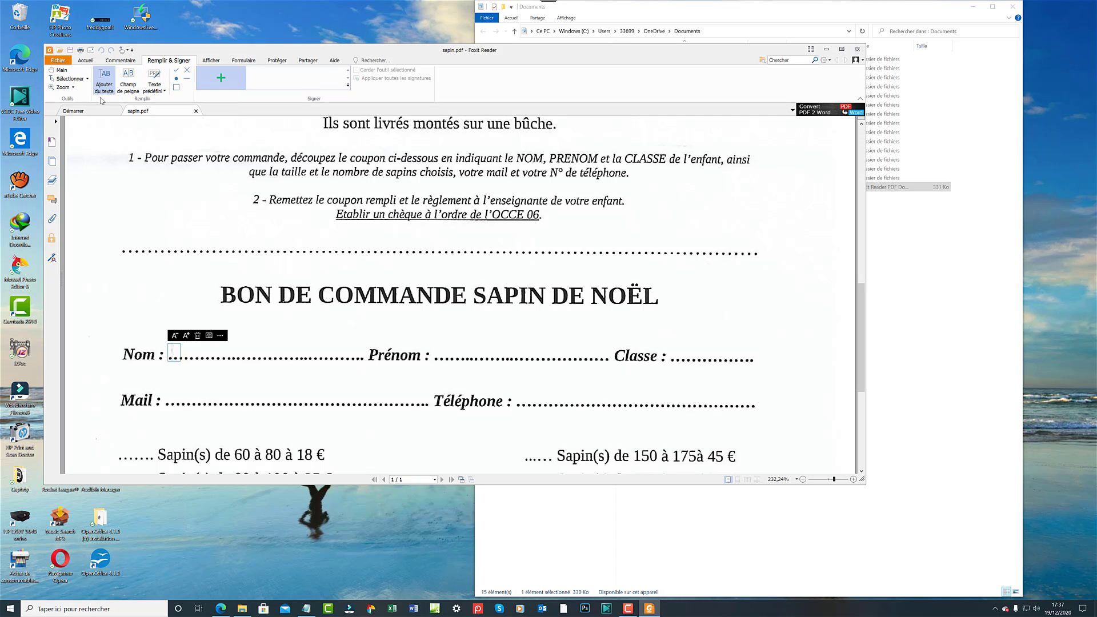
Bring the order form into view and close the Texte prédéfini list without using it.
click(59, 70)
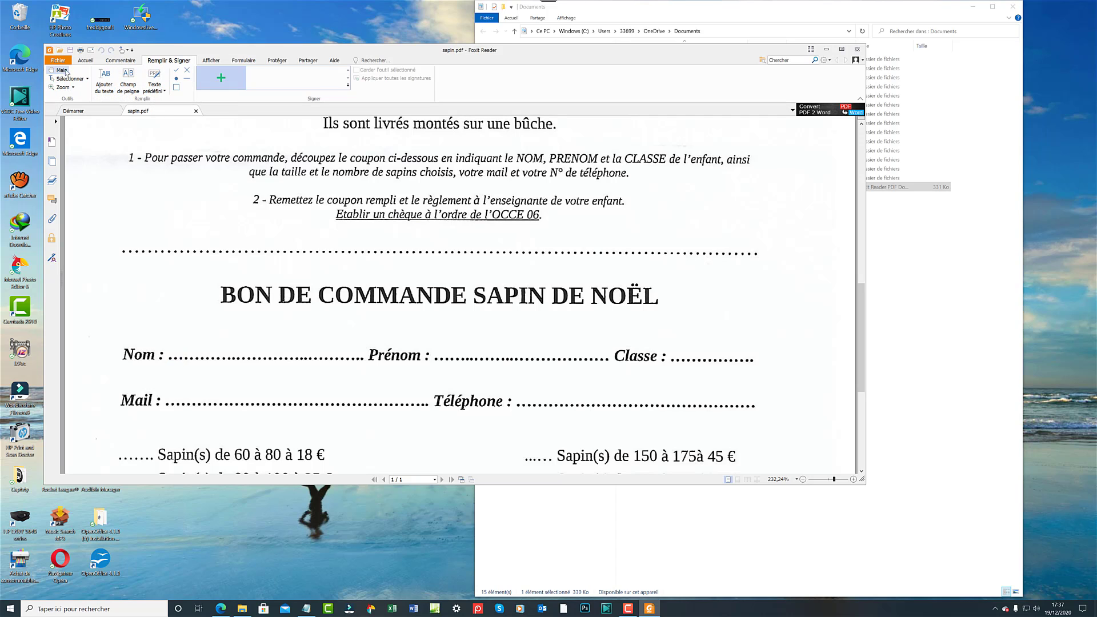
drag(190, 177, 315, 235)
scroll(308, 263, up, 5)
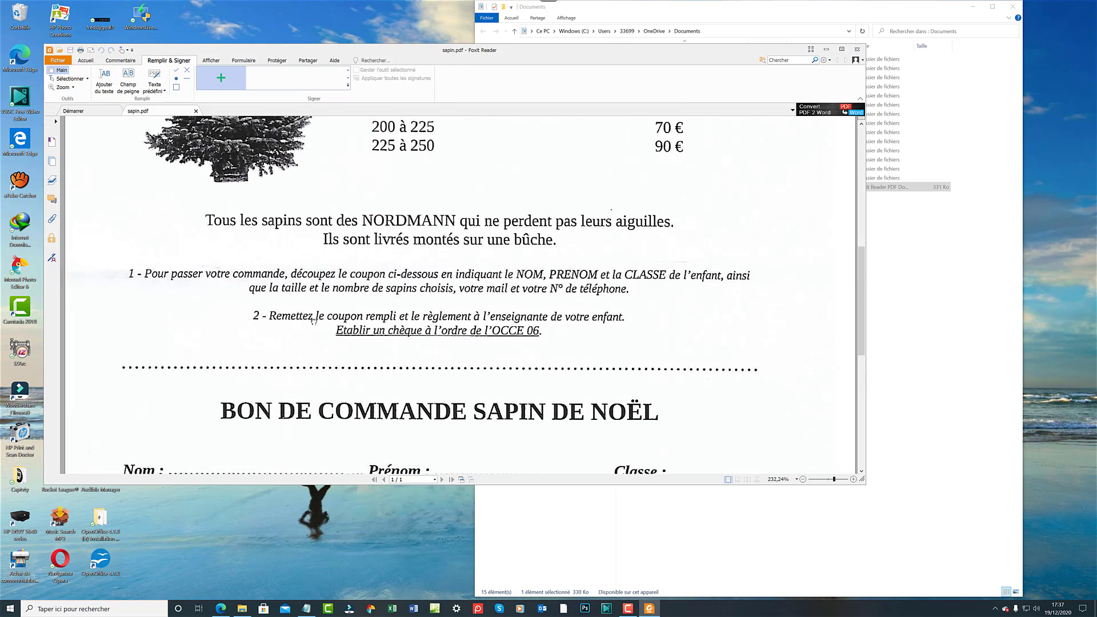
scroll(298, 318, down, 10)
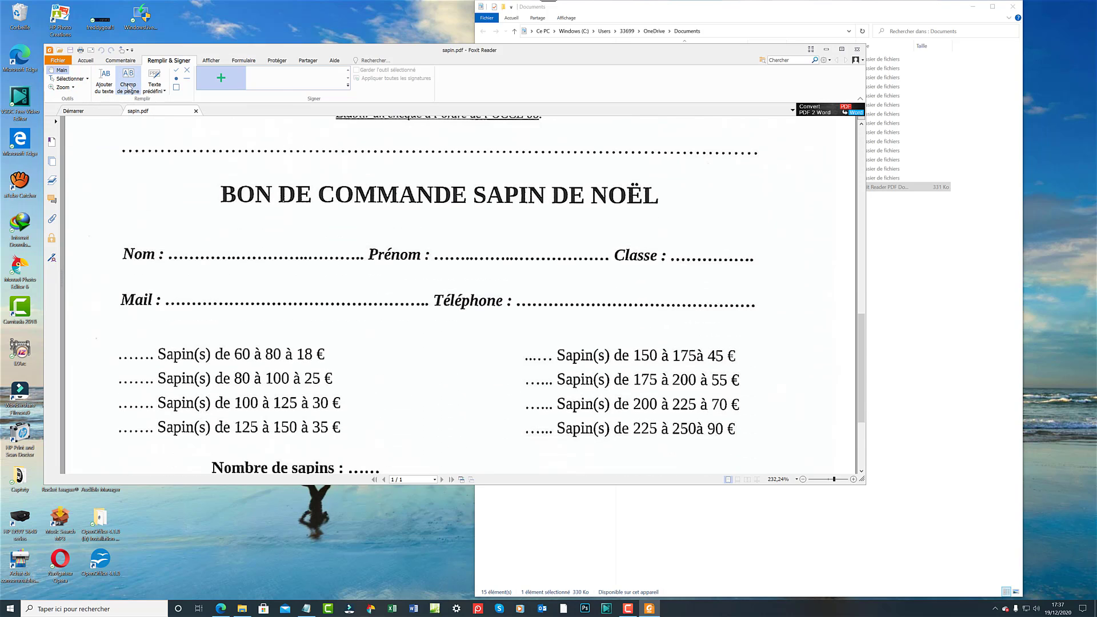
click(154, 89)
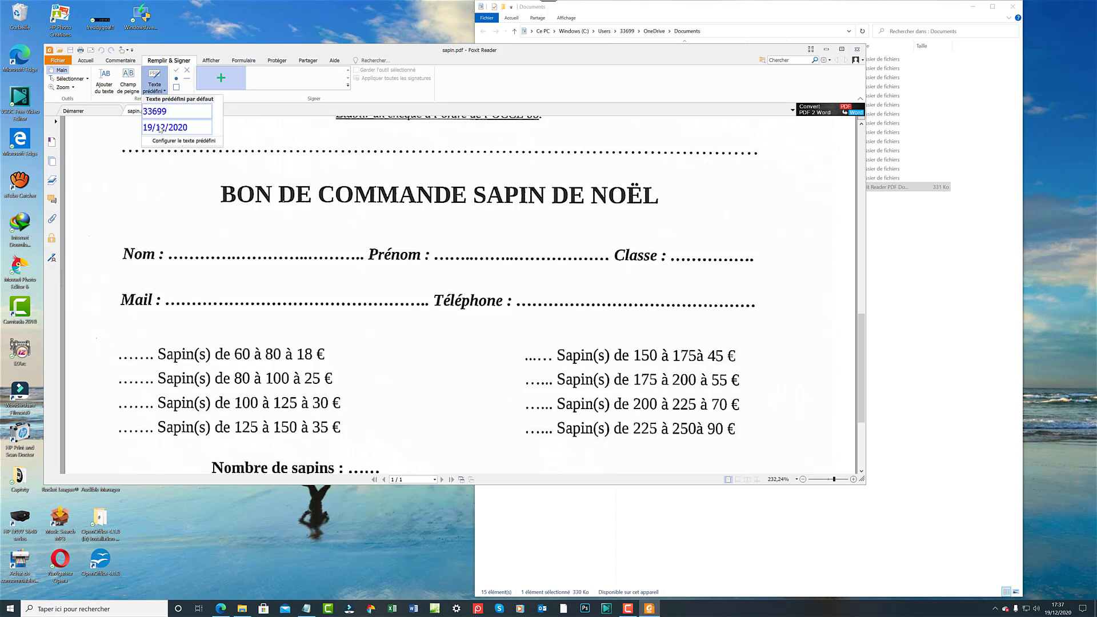
click(171, 192)
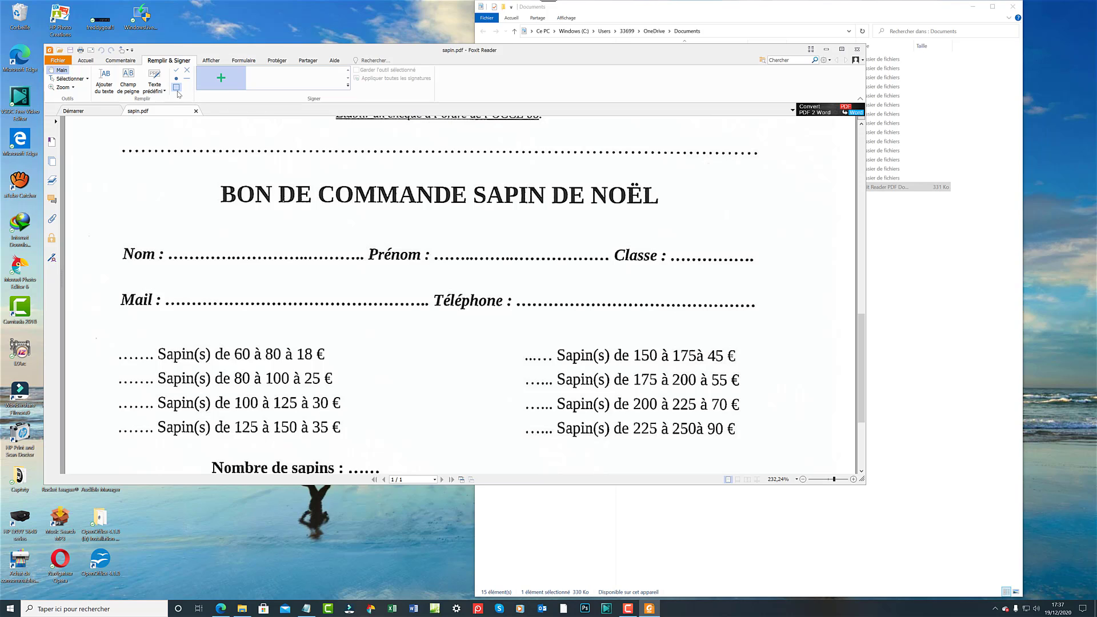
Place a trial checkbox above the order form title, nudge it, then delete it.
click(178, 90)
click(201, 179)
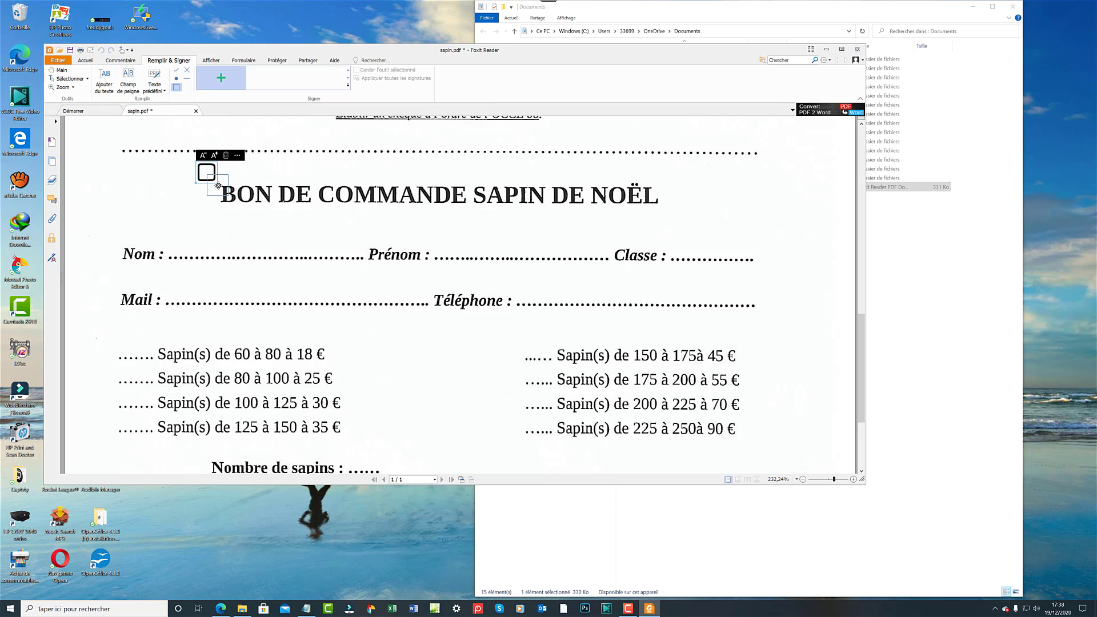
drag(218, 186, 219, 167)
drag(219, 167, 220, 166)
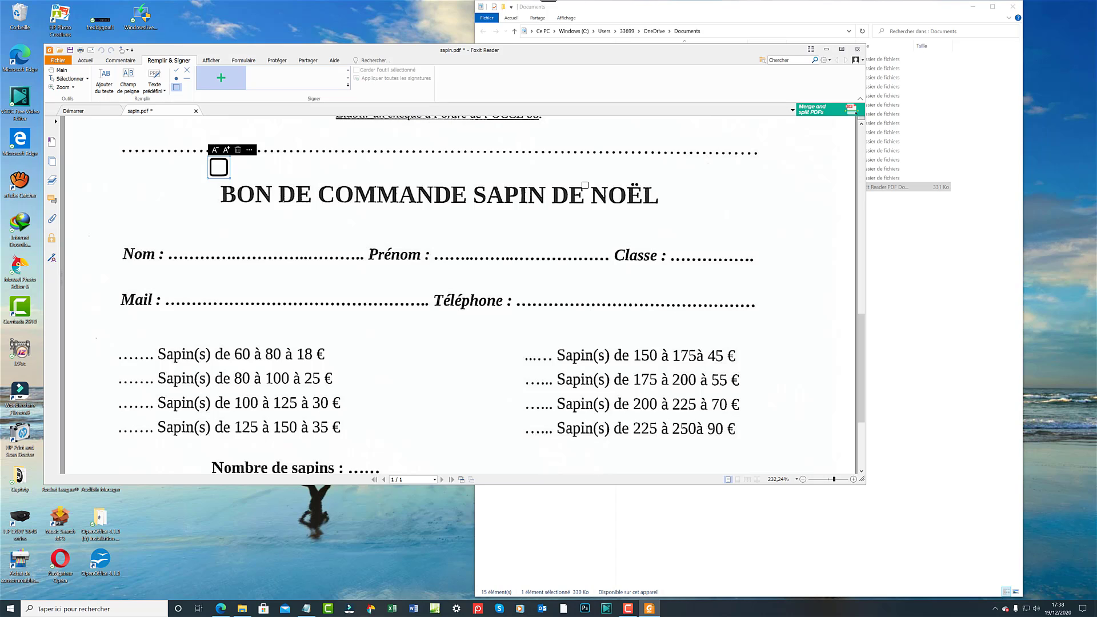
key(Delete)
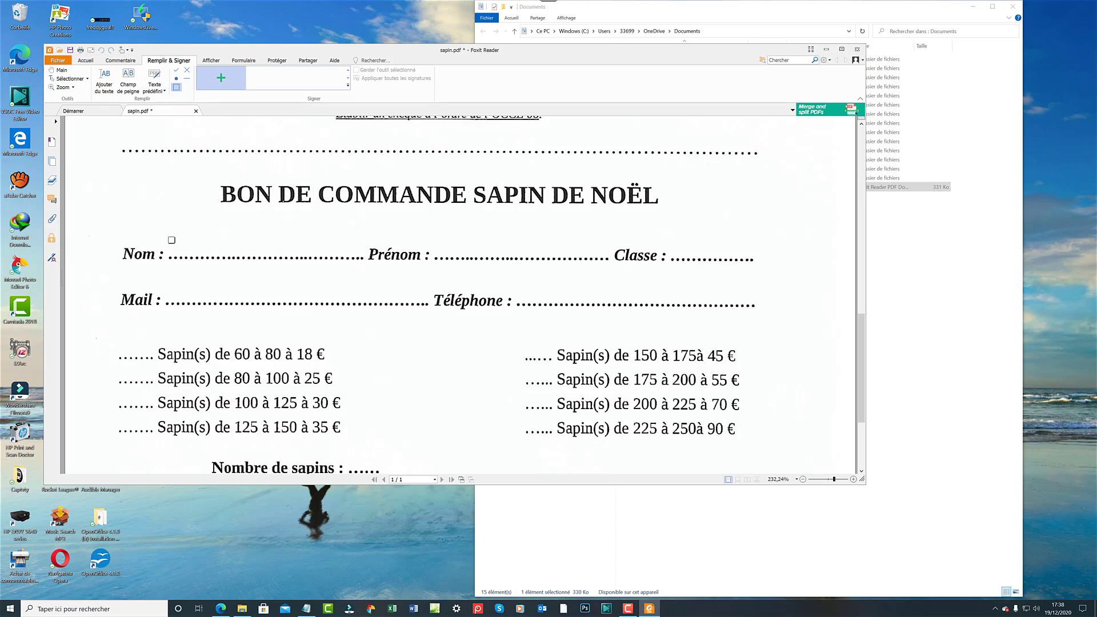
click(104, 77)
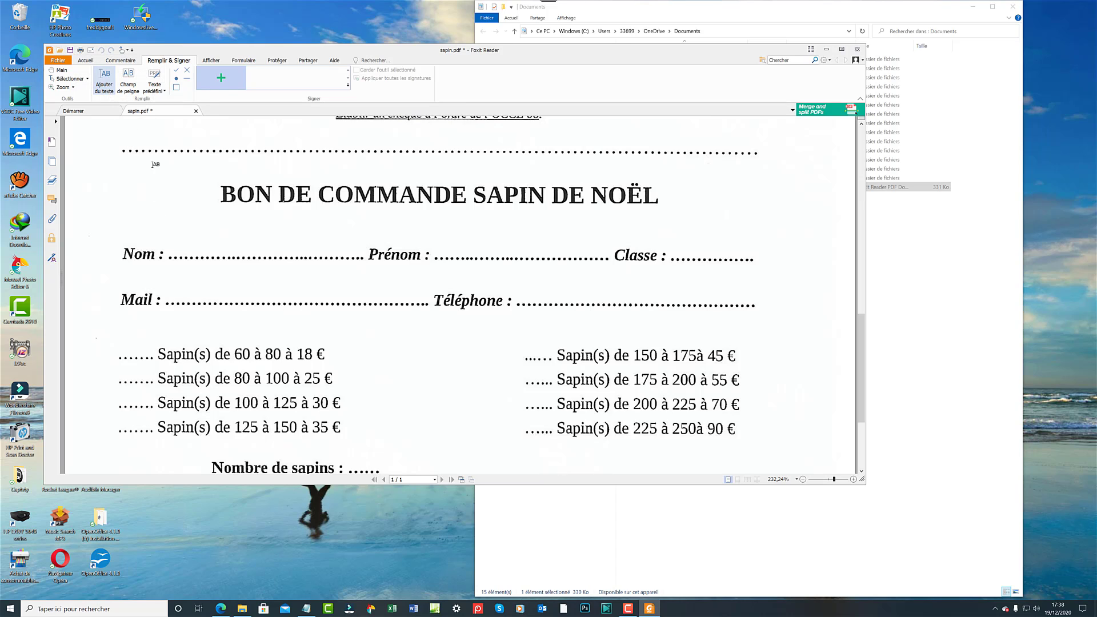
Type the pupil's surname on the Nom line and first name on the Prénom line.
click(171, 245)
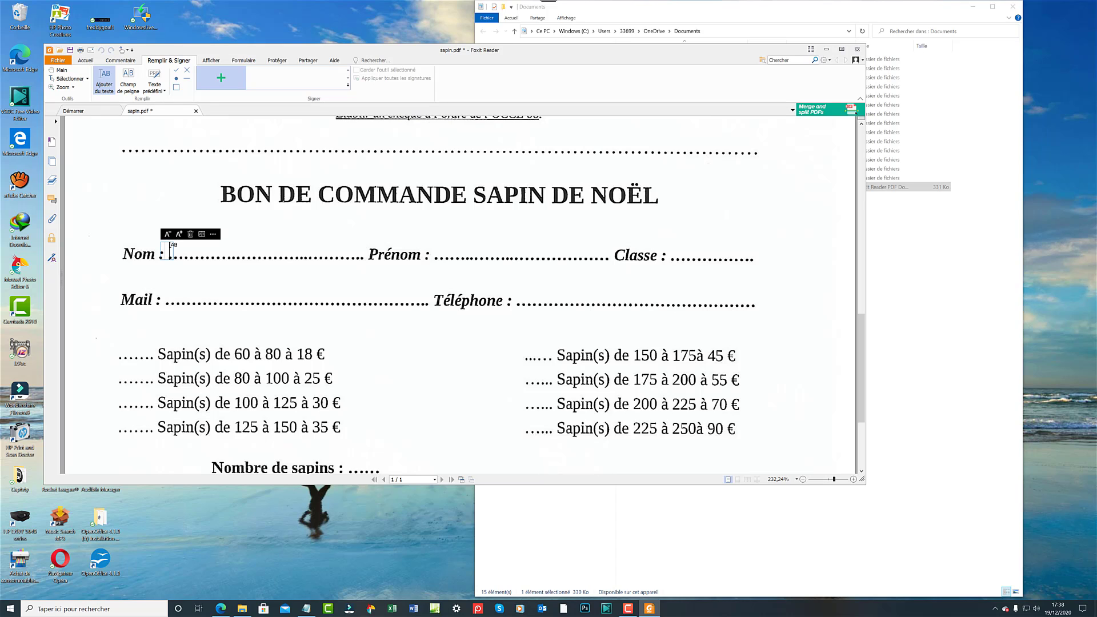
text(D)
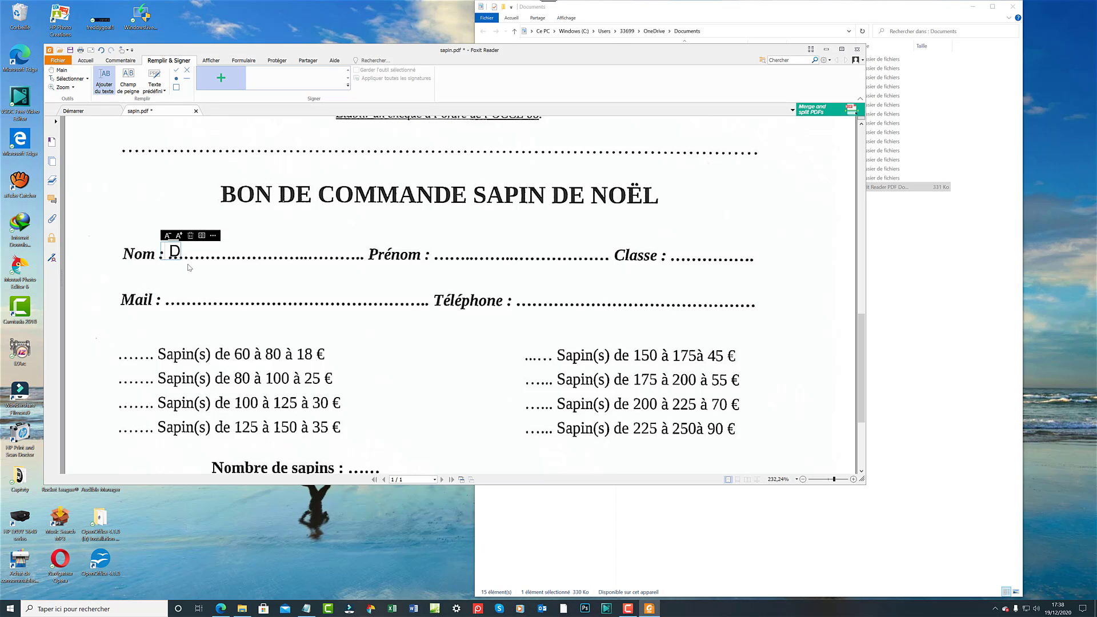
text(URAND)
click(466, 255)
click(441, 250)
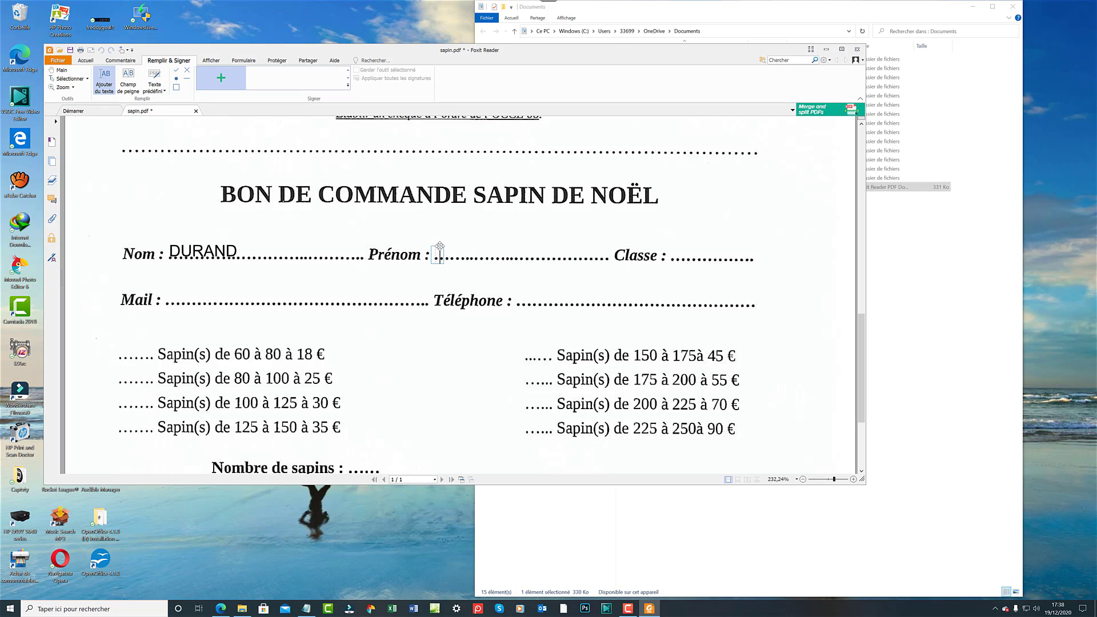
text(Jean)
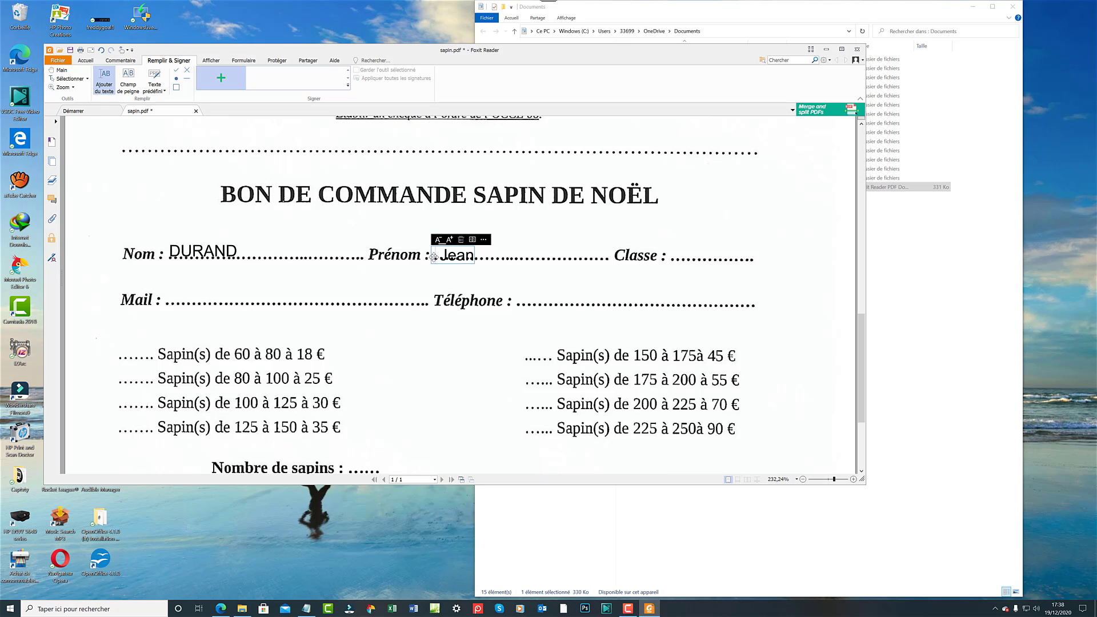
drag(434, 256, 439, 252)
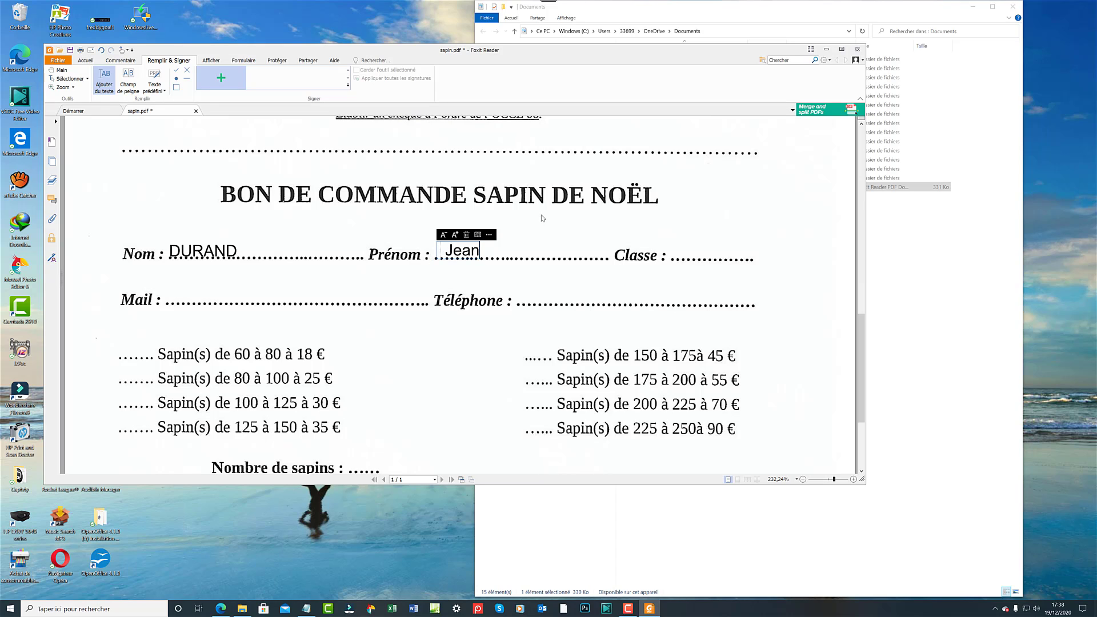
click(688, 254)
Add CM2 after Classe and move it up onto the line.
click(680, 252)
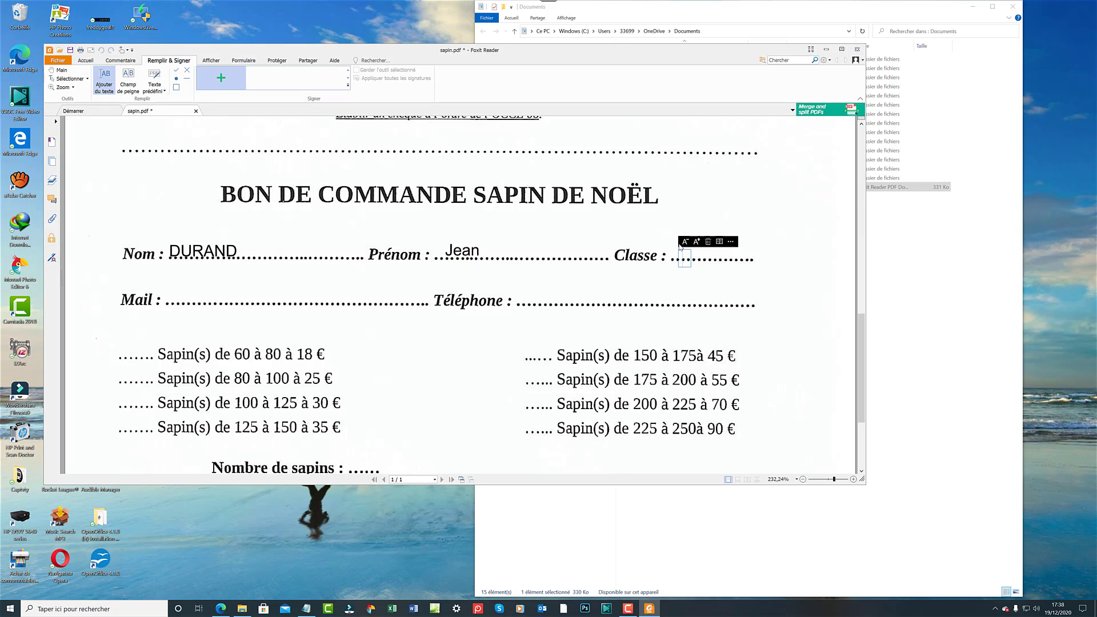
text(C)
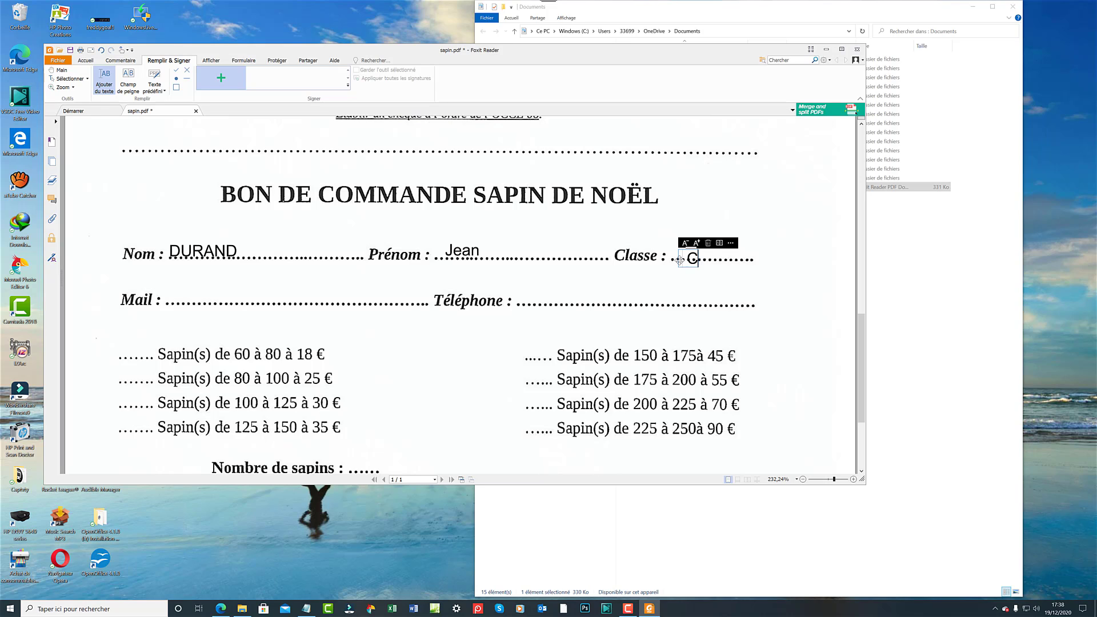
text(M)
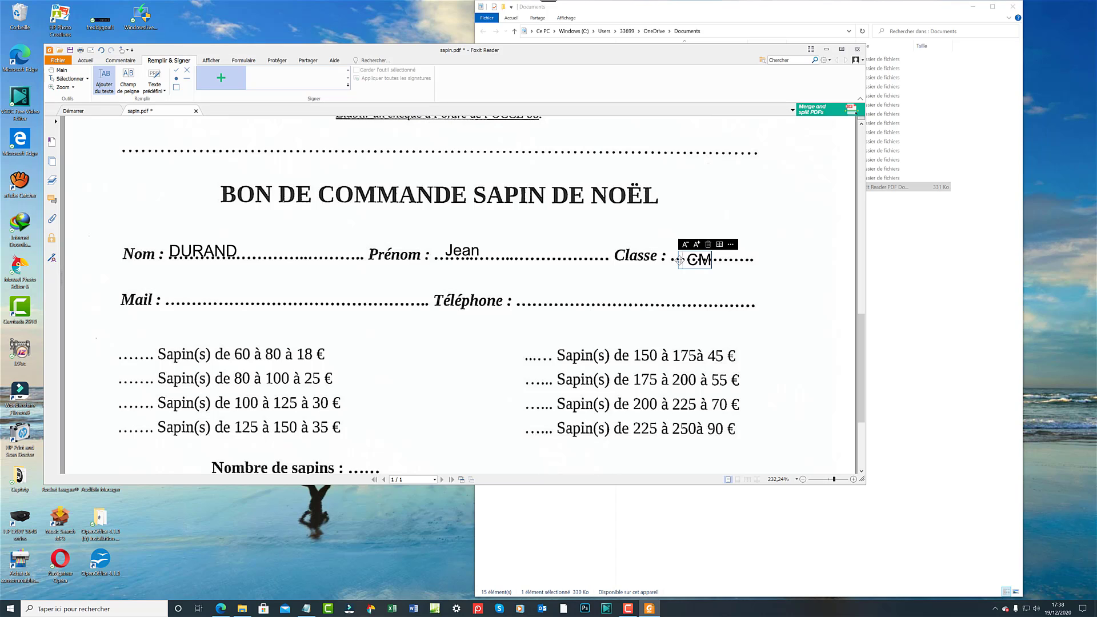
text(2)
drag(684, 258, 680, 247)
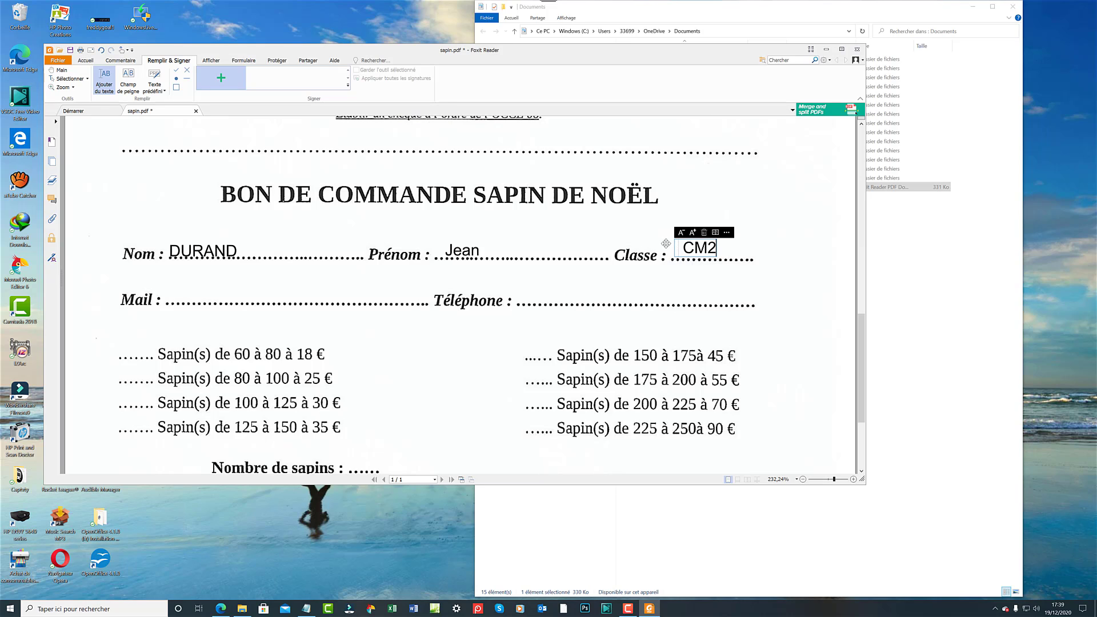
click(198, 294)
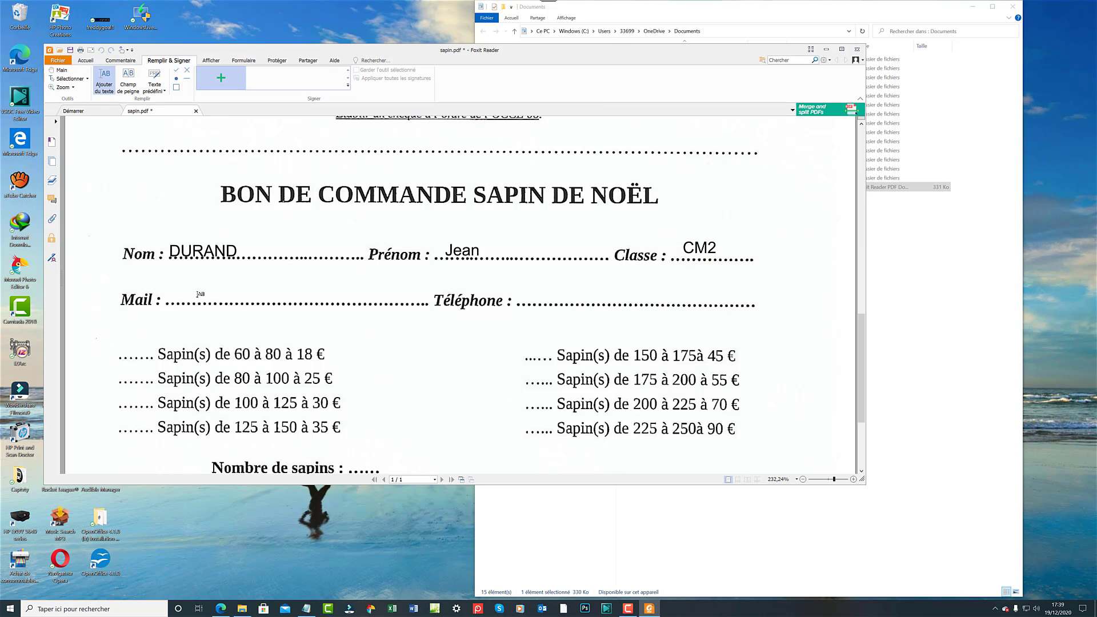
Enter the contact's e-mail address on the Mail line, fixing the typo.
click(198, 295)
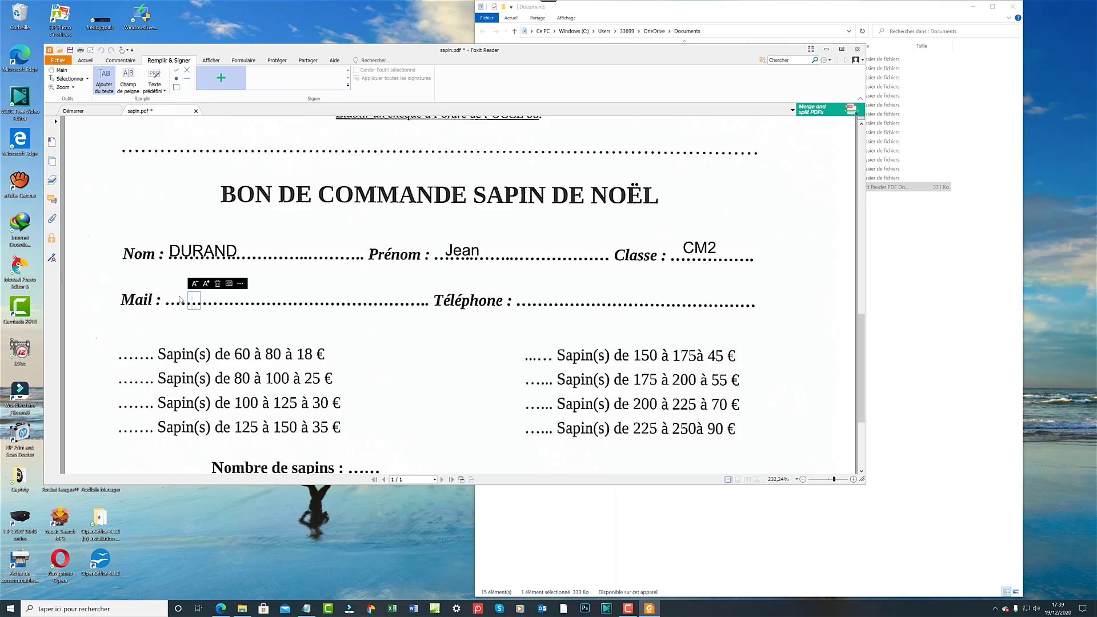
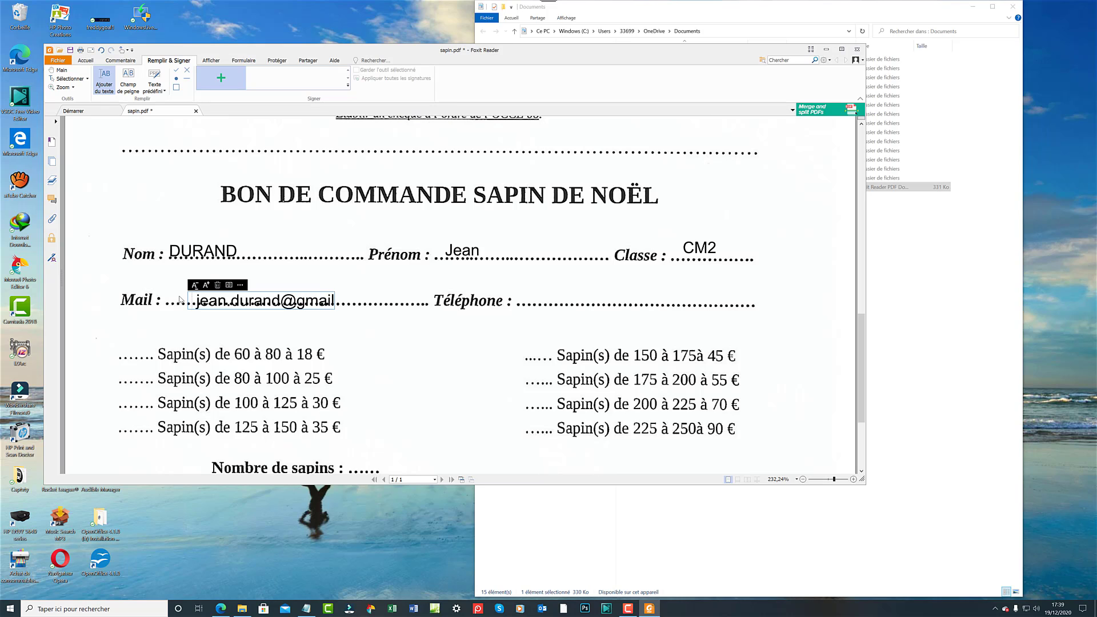
drag(203, 291, 177, 288)
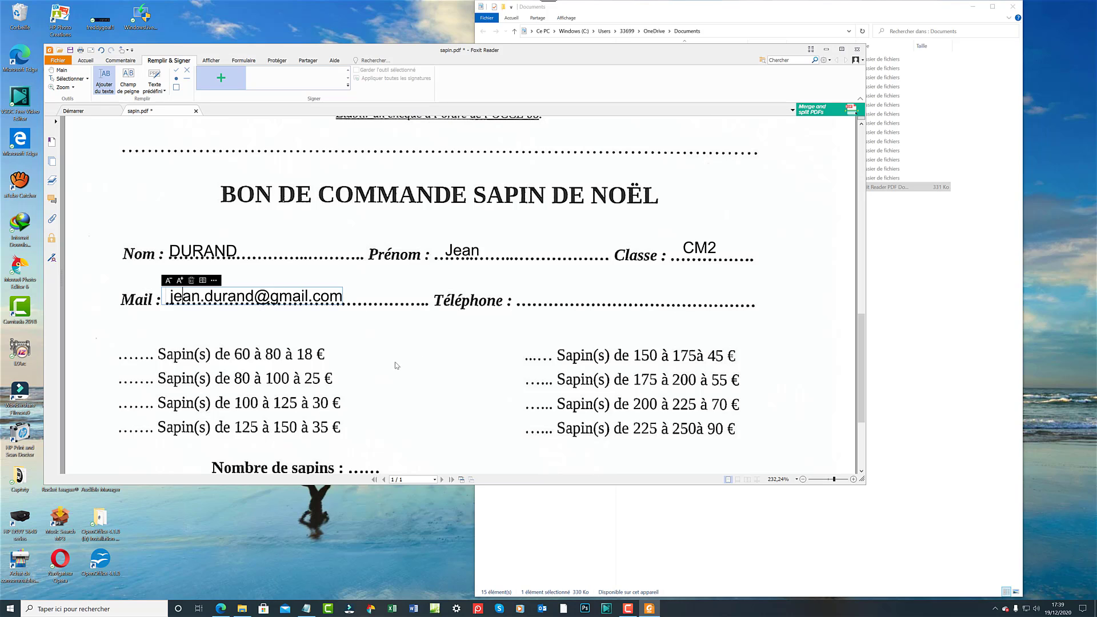
click(553, 303)
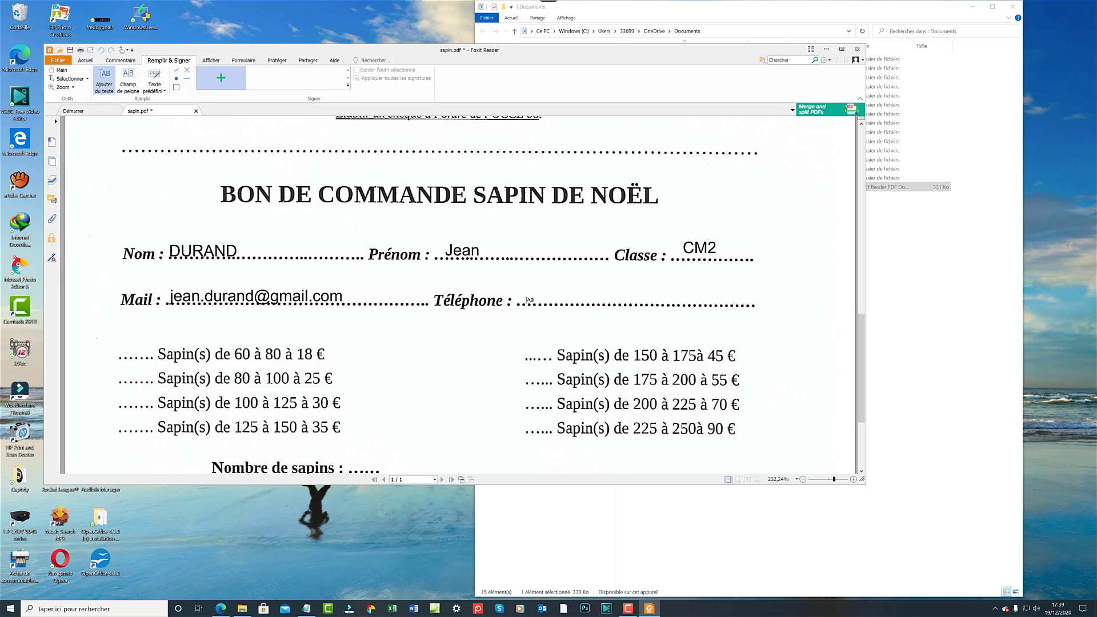
Enter the contact's phone number and align it on the Téléphone dotted line.
click(524, 303)
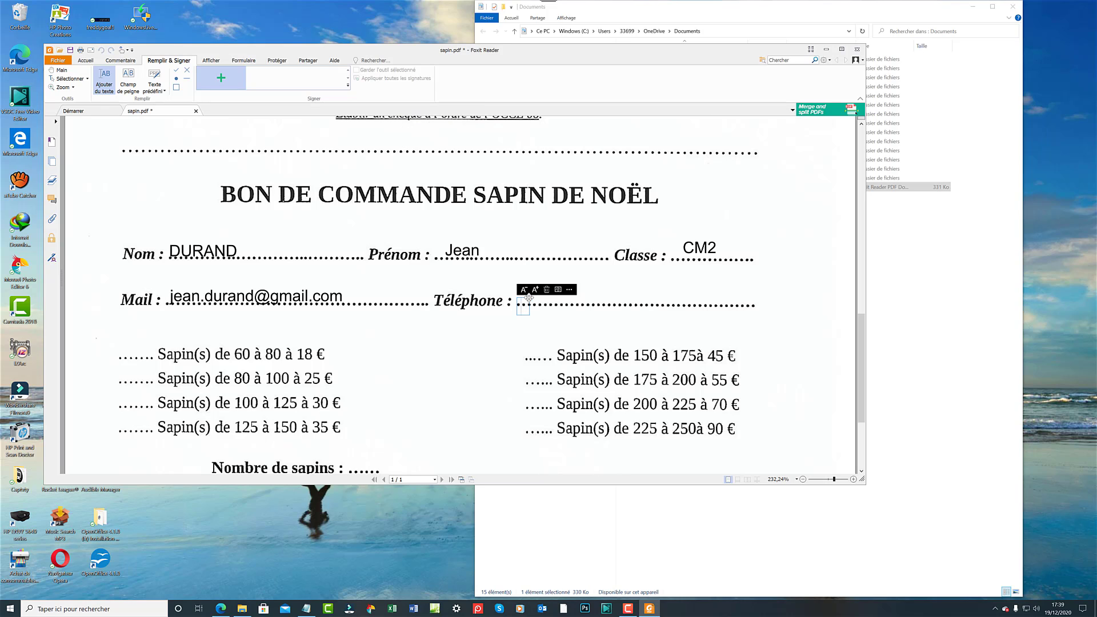
text(0102)
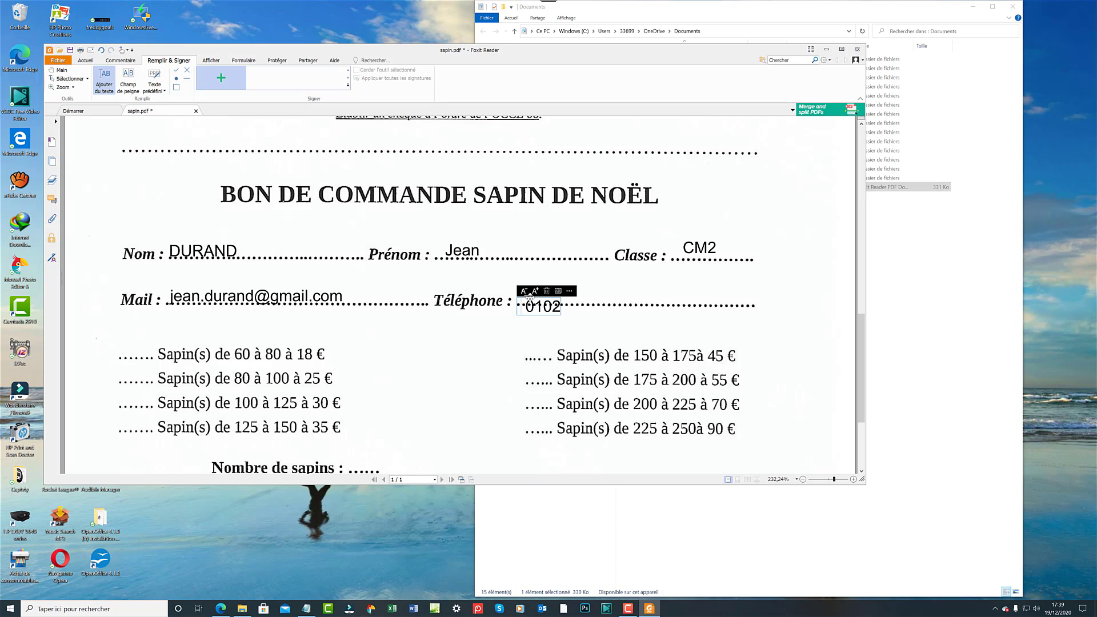
text(030405)
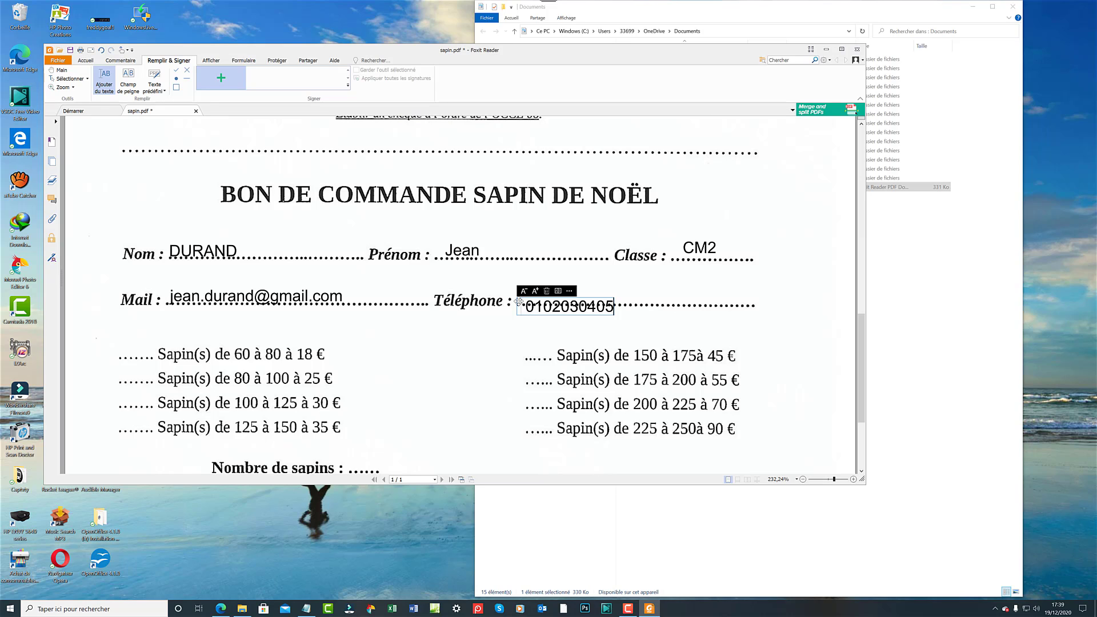
drag(518, 301, 518, 292)
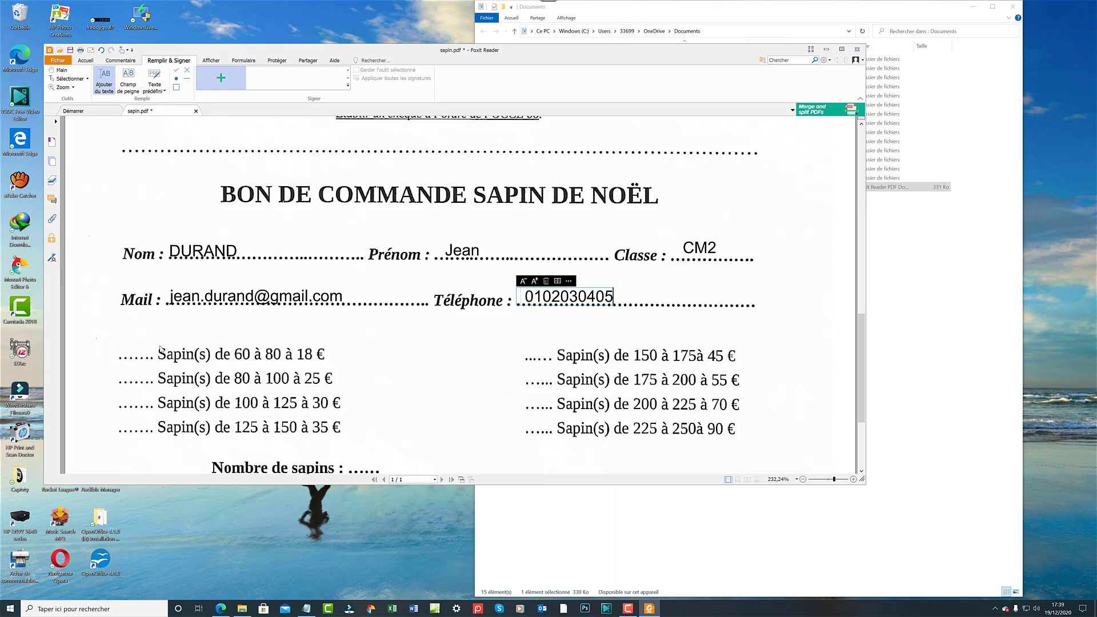
click(130, 357)
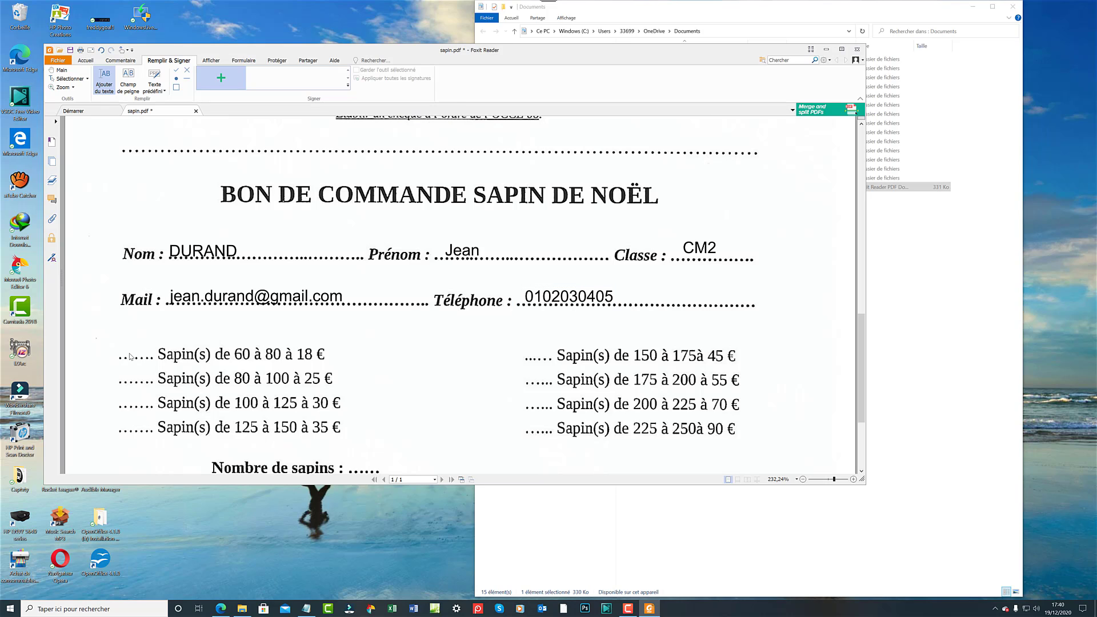
Enter quantity 1 on the 60 à 80 cm tree line and 1 after Nombre de sapins.
click(131, 355)
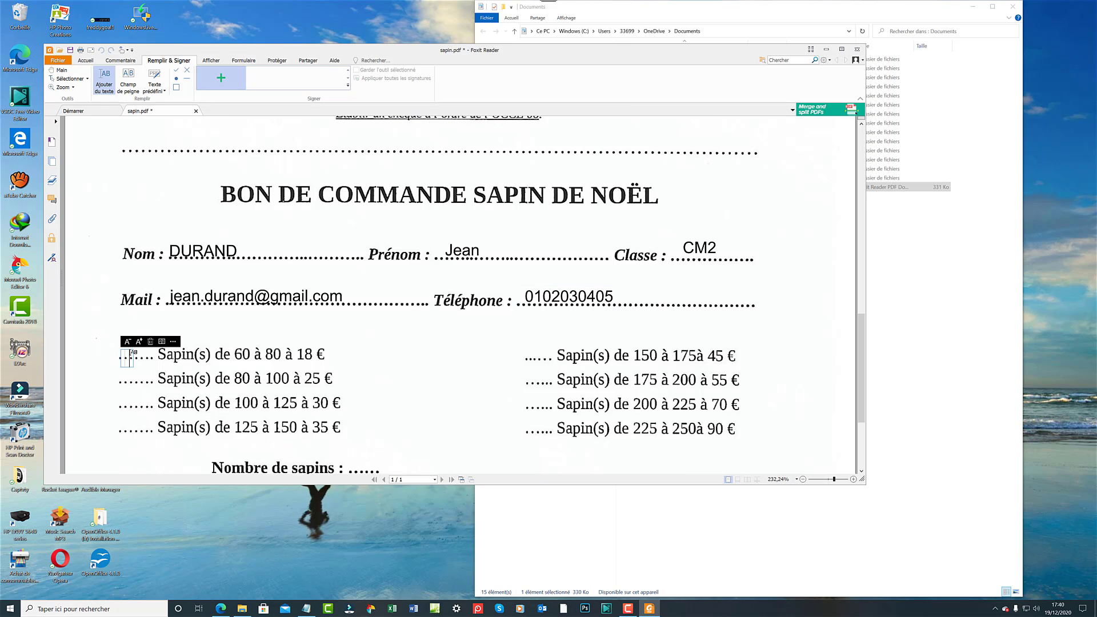
text(1)
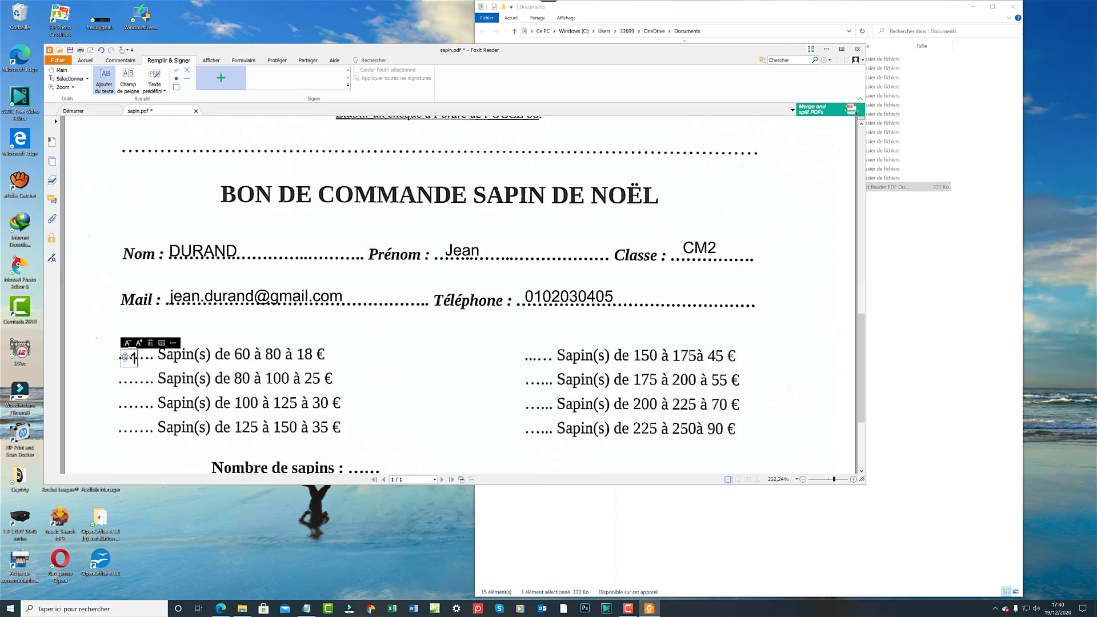
drag(125, 355, 127, 346)
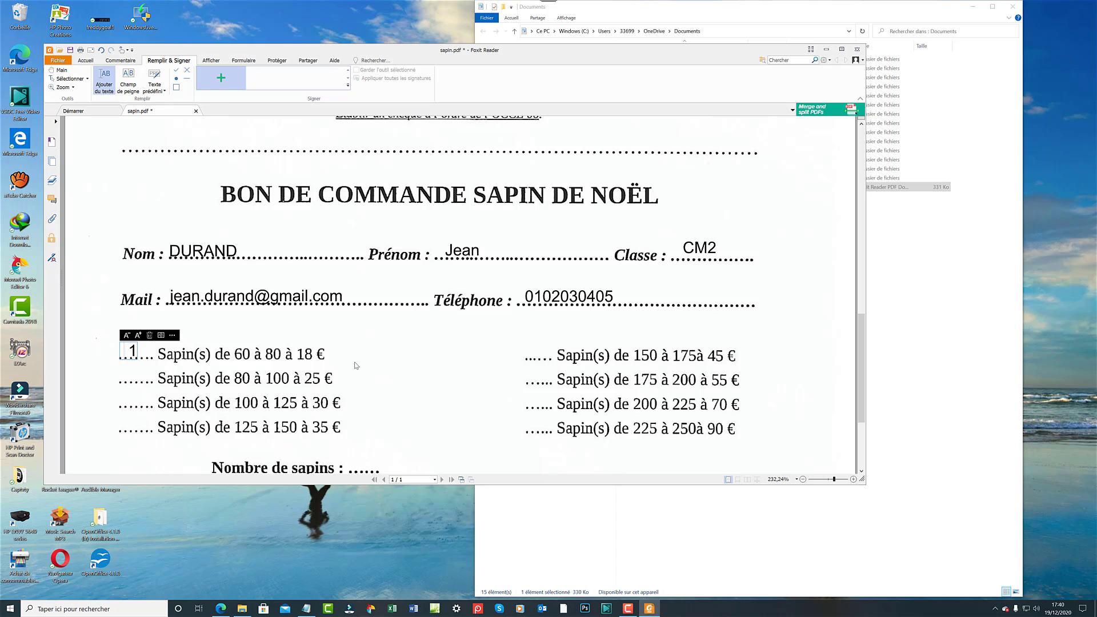
scroll(354, 365, down, 3)
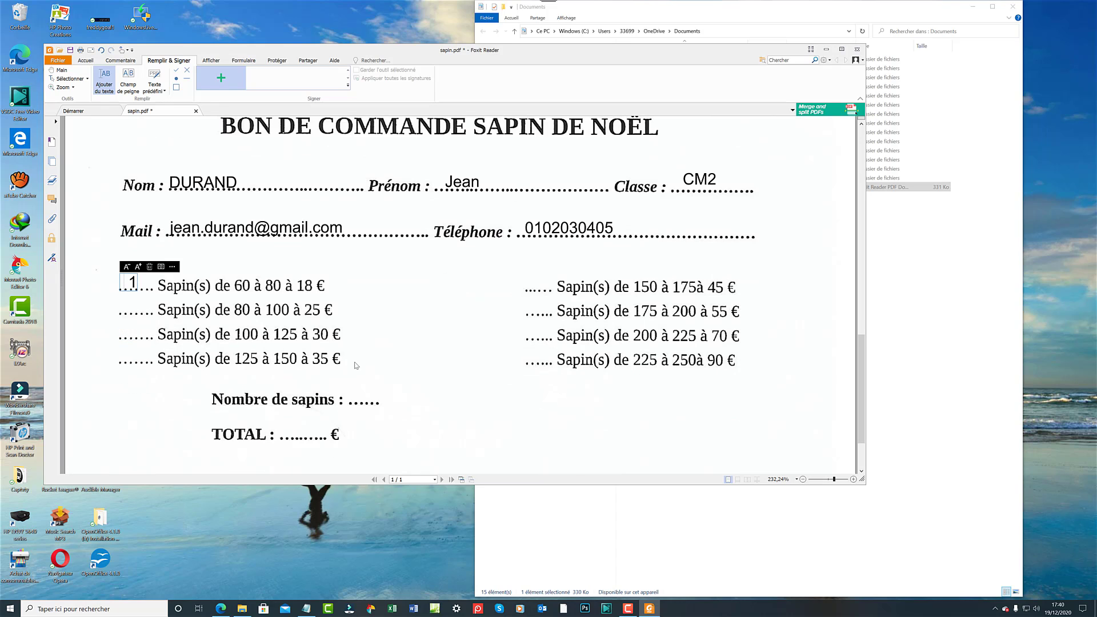
click(360, 398)
click(356, 394)
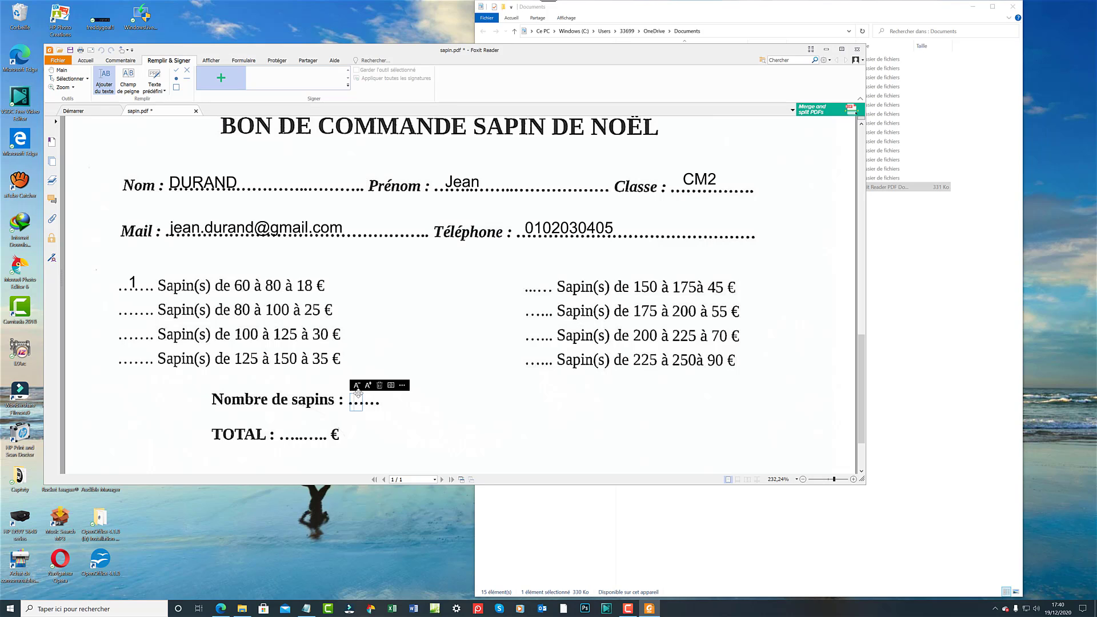
text(1)
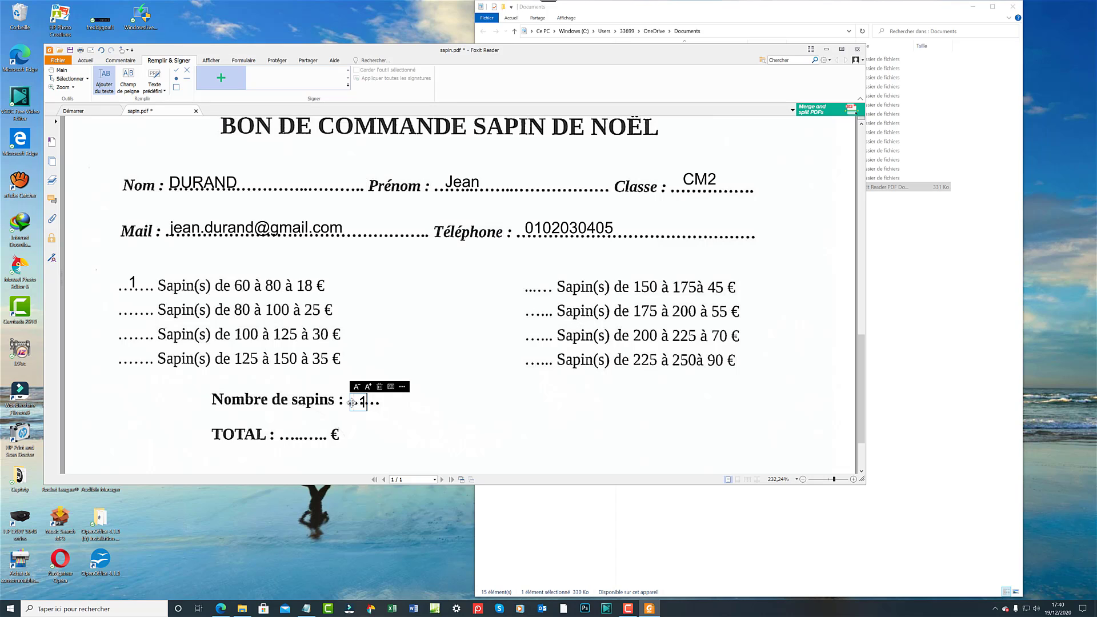
drag(352, 403, 352, 393)
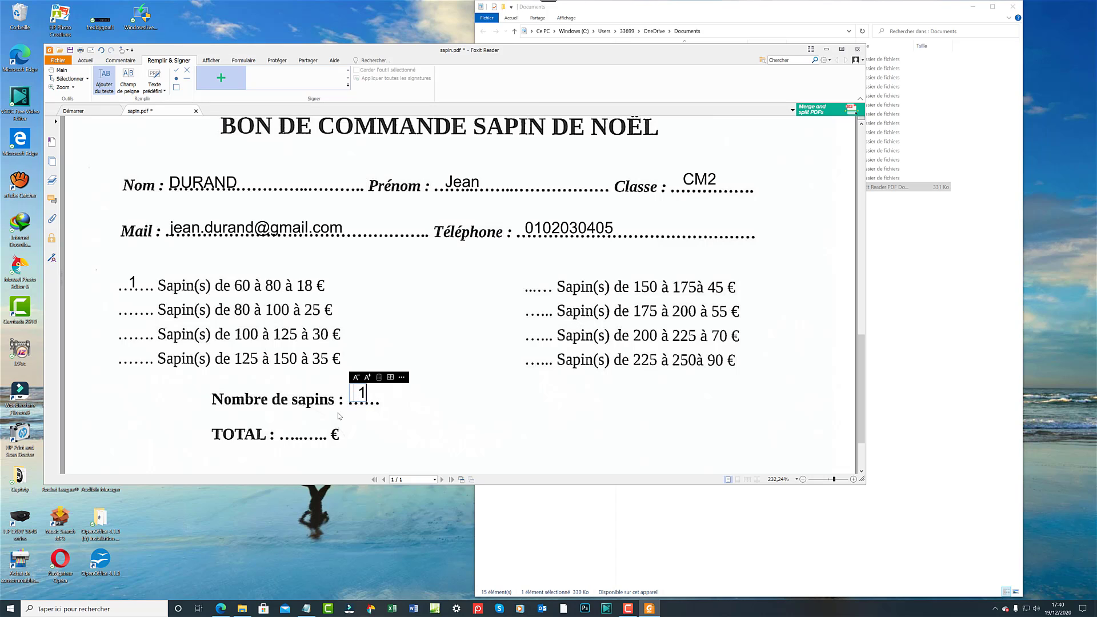
Enter 18 on the TOTAL line, try larger and smaller text, then apply comb spacing.
click(299, 433)
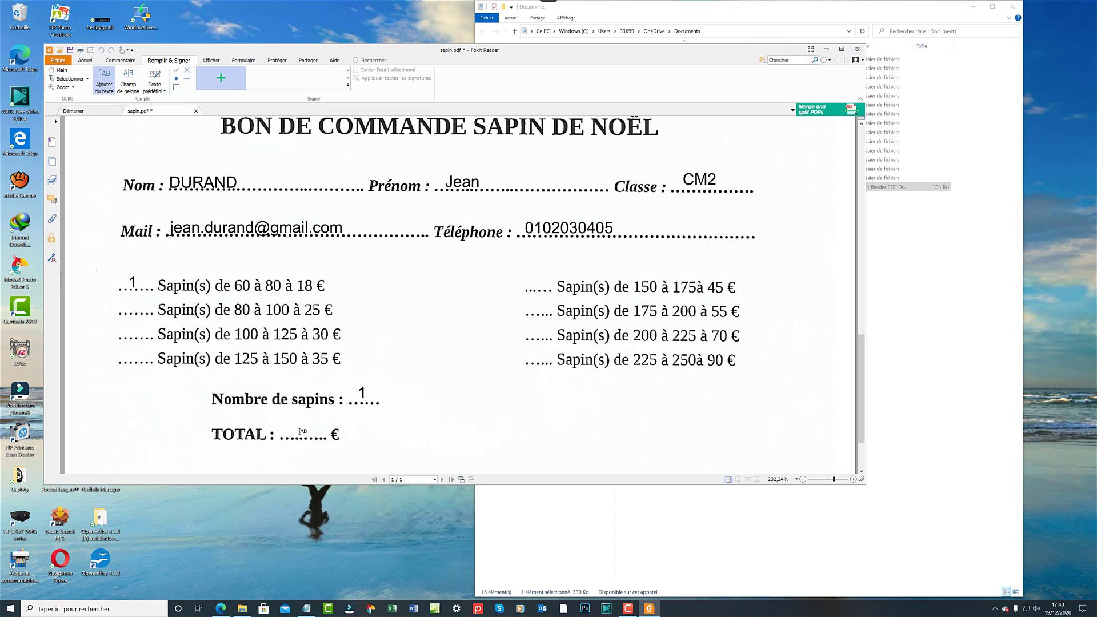
click(299, 433)
text(18)
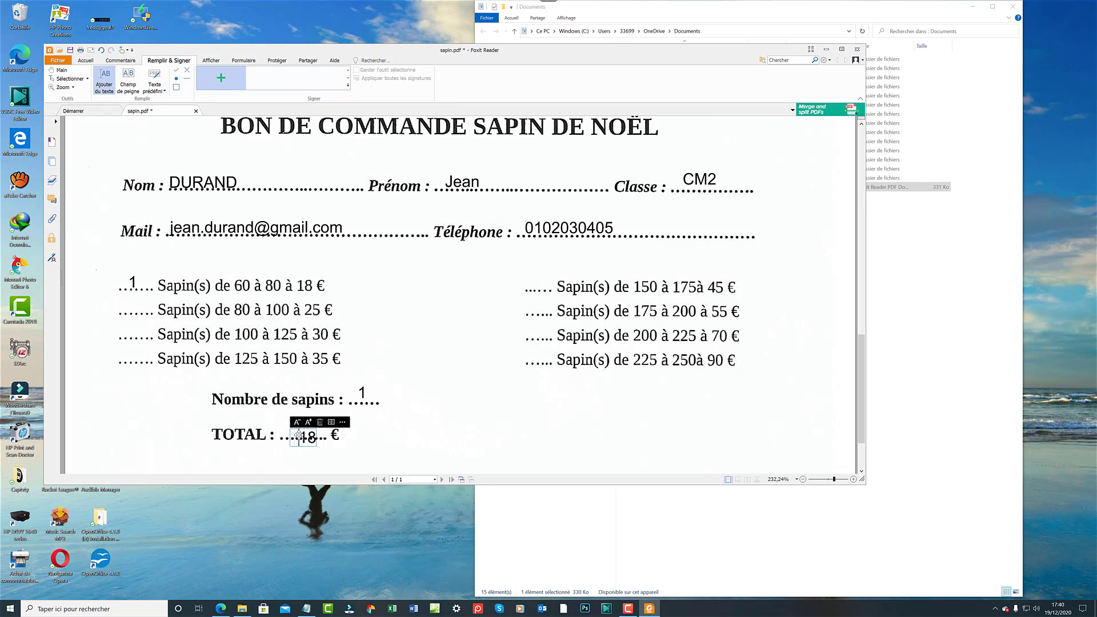
drag(301, 435, 296, 429)
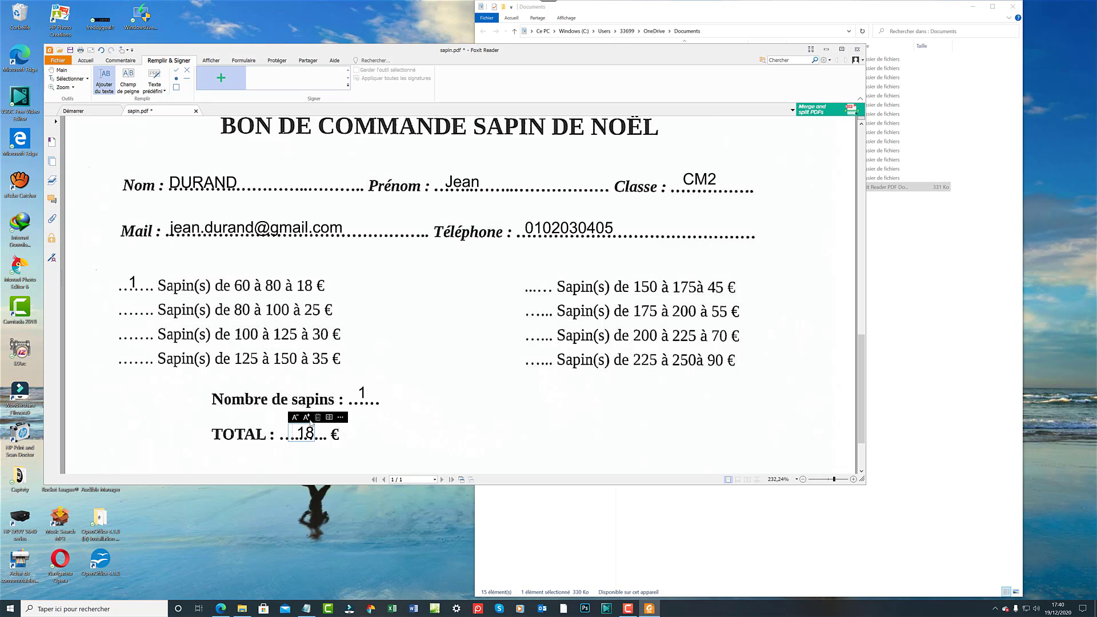
click(308, 419)
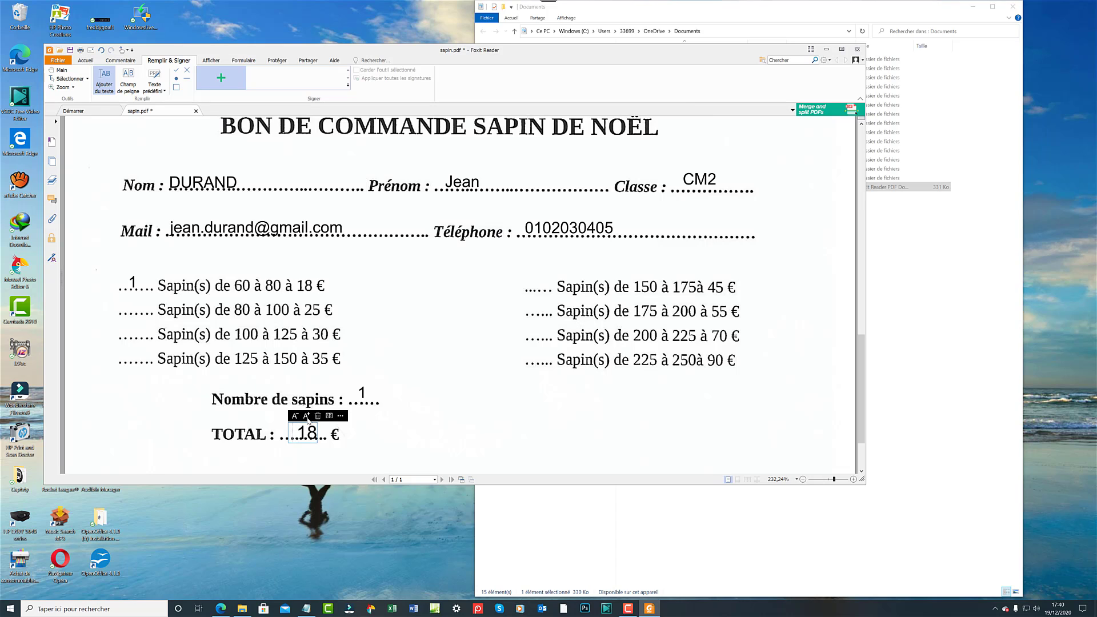
click(297, 417)
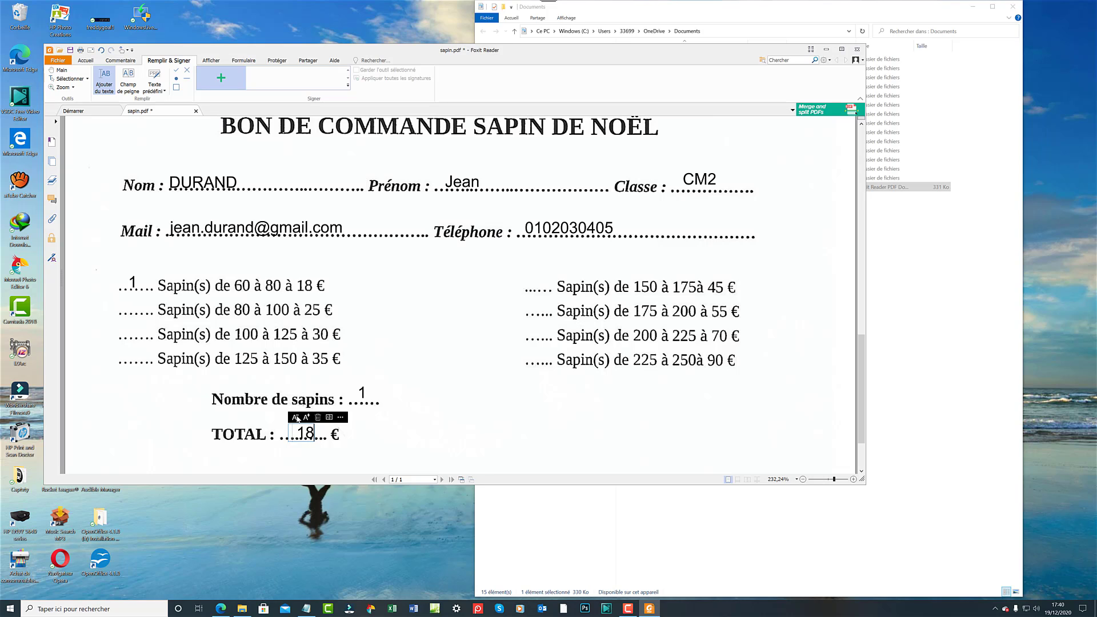
click(329, 417)
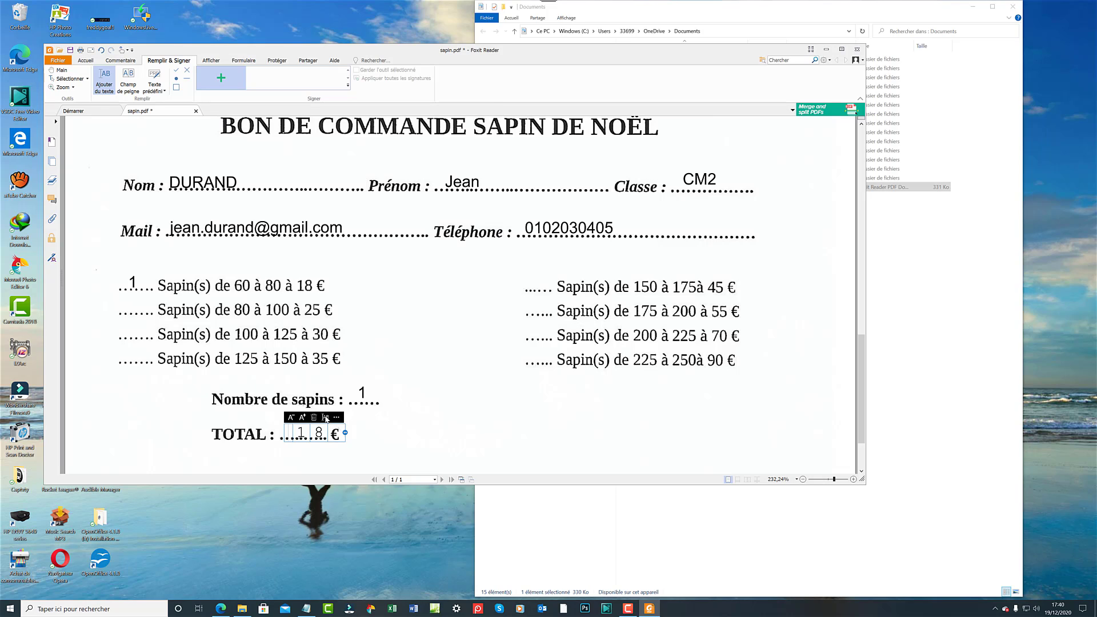
Turn off comb spacing, try check, dot, line and box symbols, then undo the TOTAL entry.
click(326, 418)
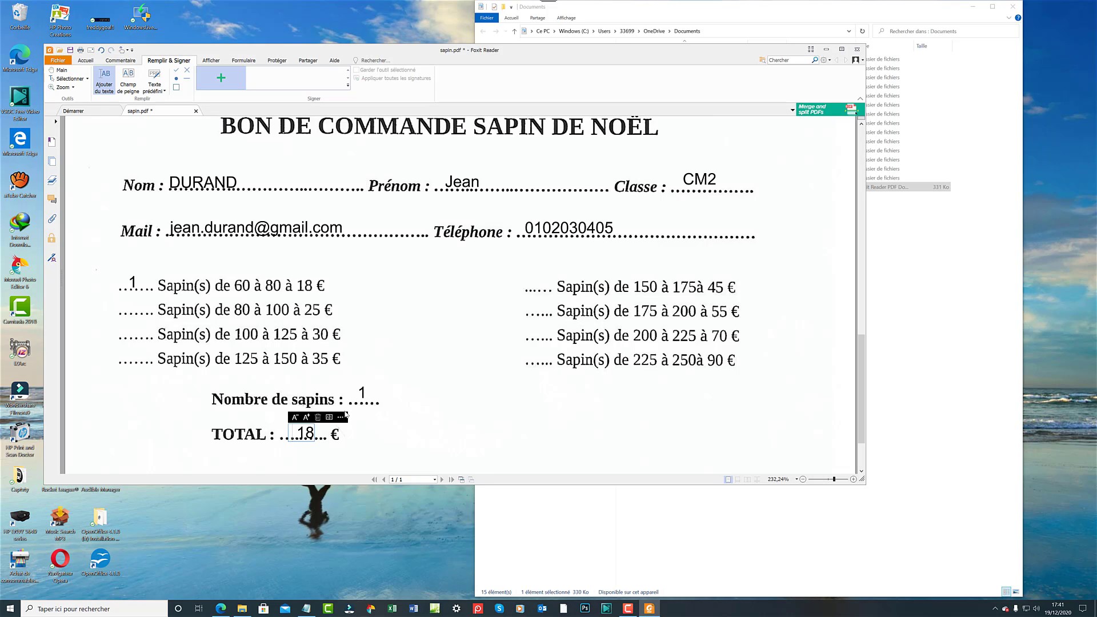
click(341, 419)
click(295, 418)
click(339, 419)
click(315, 418)
click(339, 418)
click(327, 417)
click(342, 417)
click(338, 418)
click(339, 418)
key(ctrl+z)
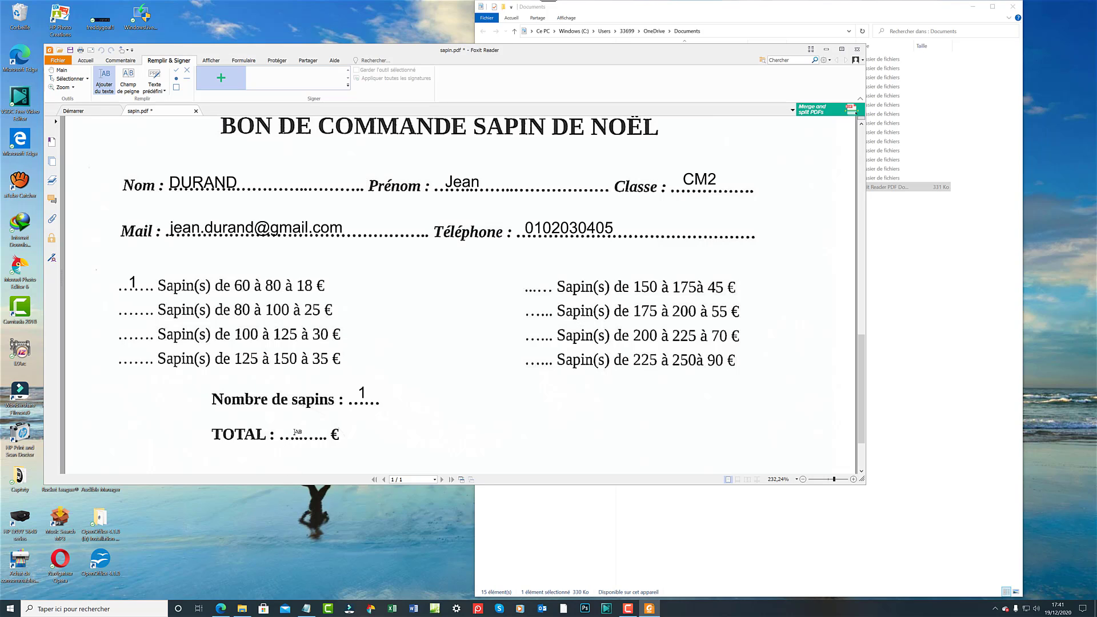
Add a plain 18 on the TOTAL dotted line and scroll back to the page top.
click(290, 433)
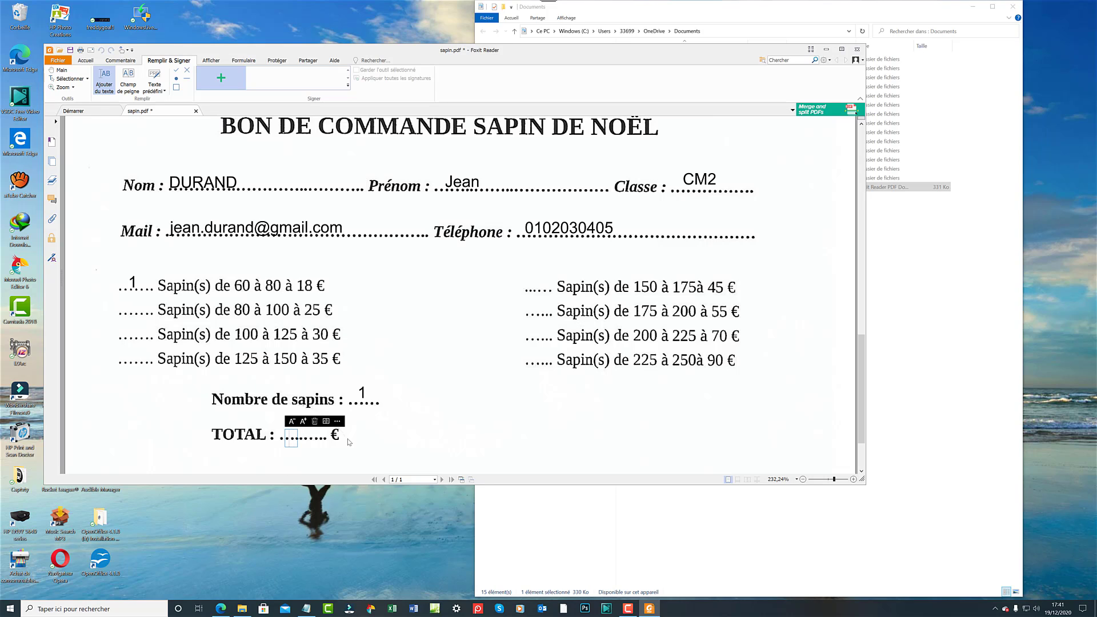
text(18)
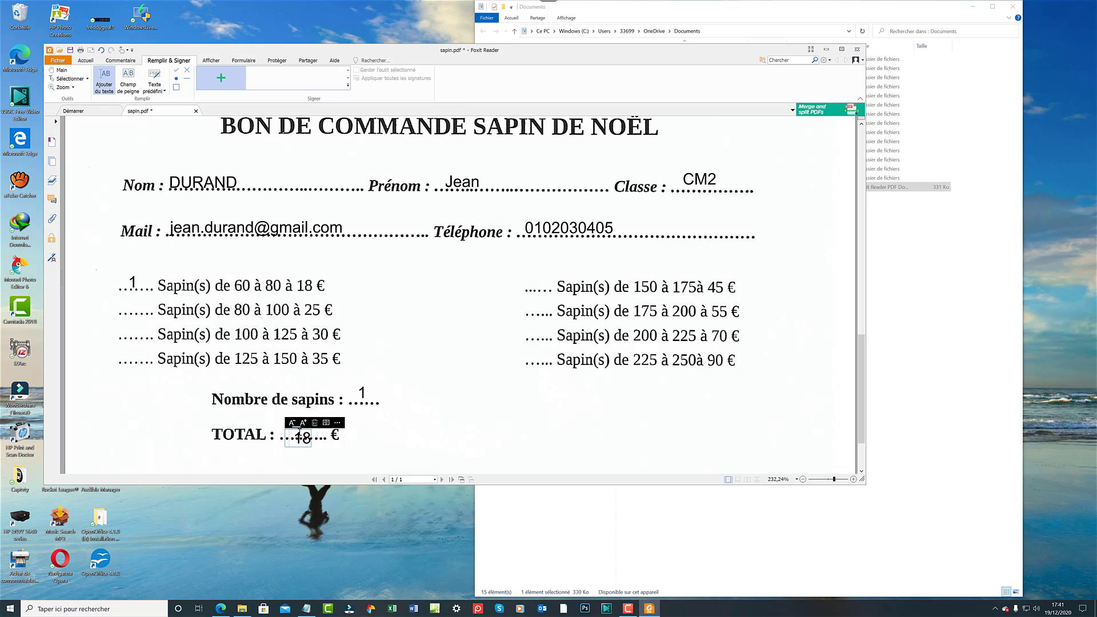
drag(291, 434, 291, 426)
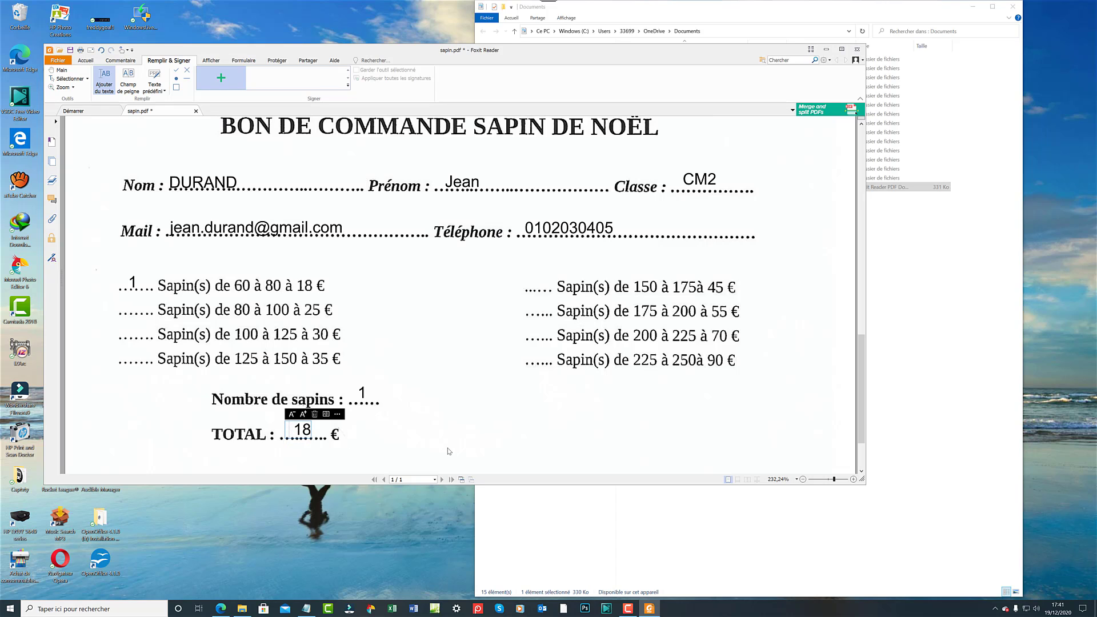
scroll(448, 423, down, 3)
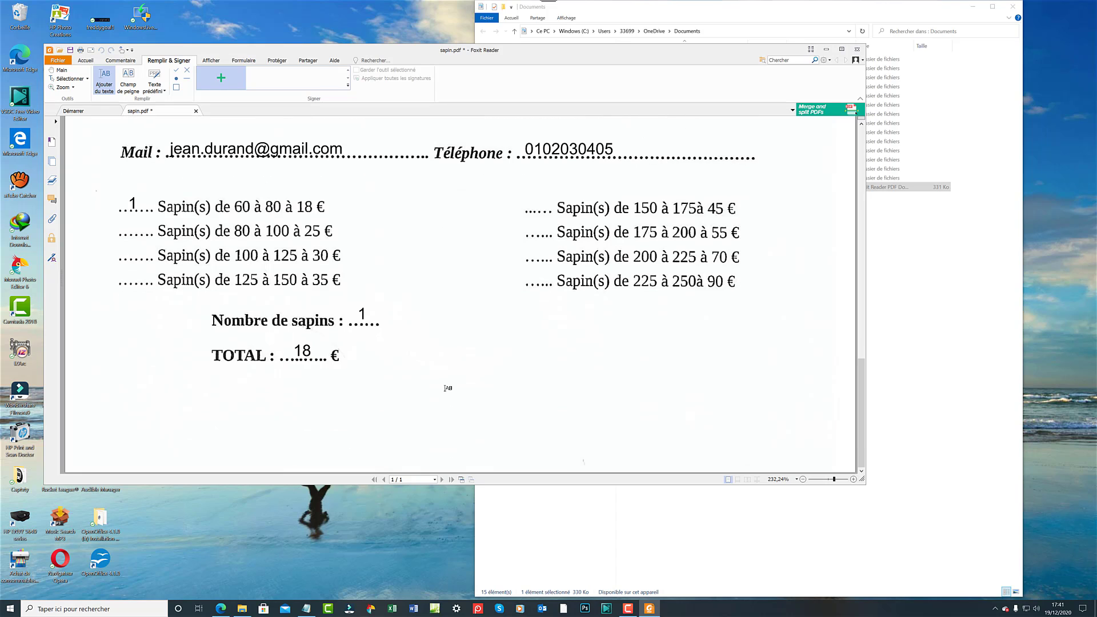
scroll(446, 380, up, 10)
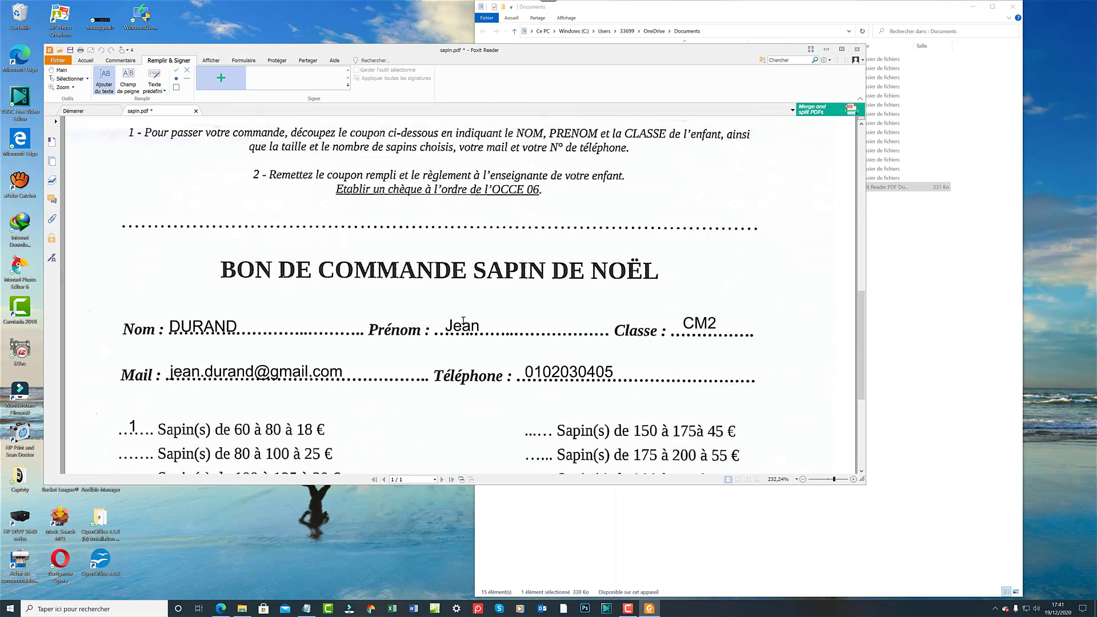
scroll(472, 310, up, 8)
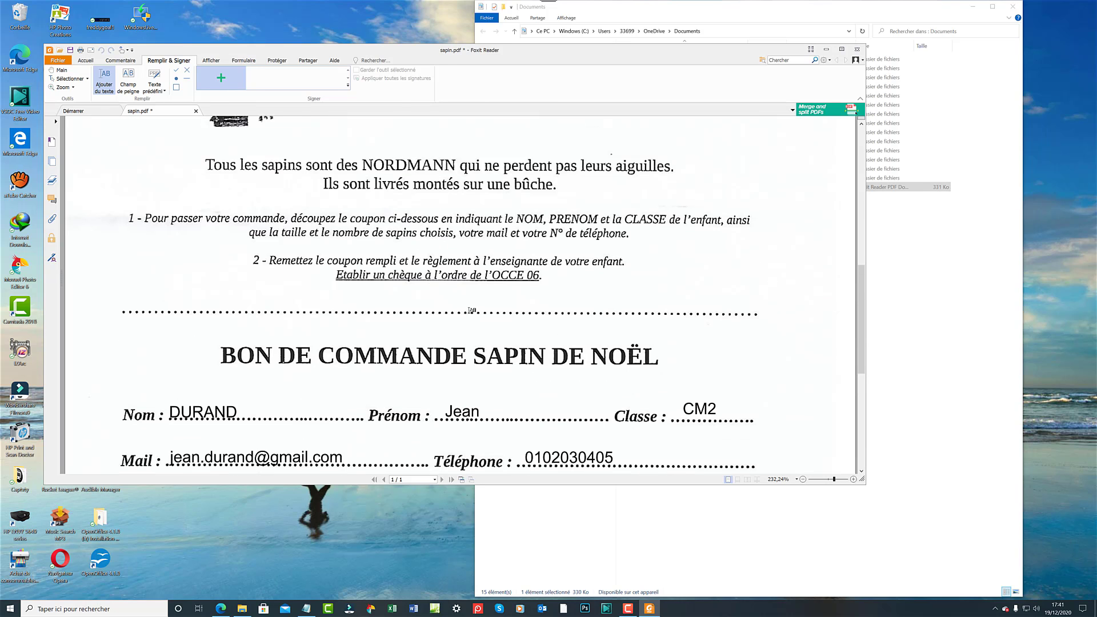
scroll(471, 310, up, 9)
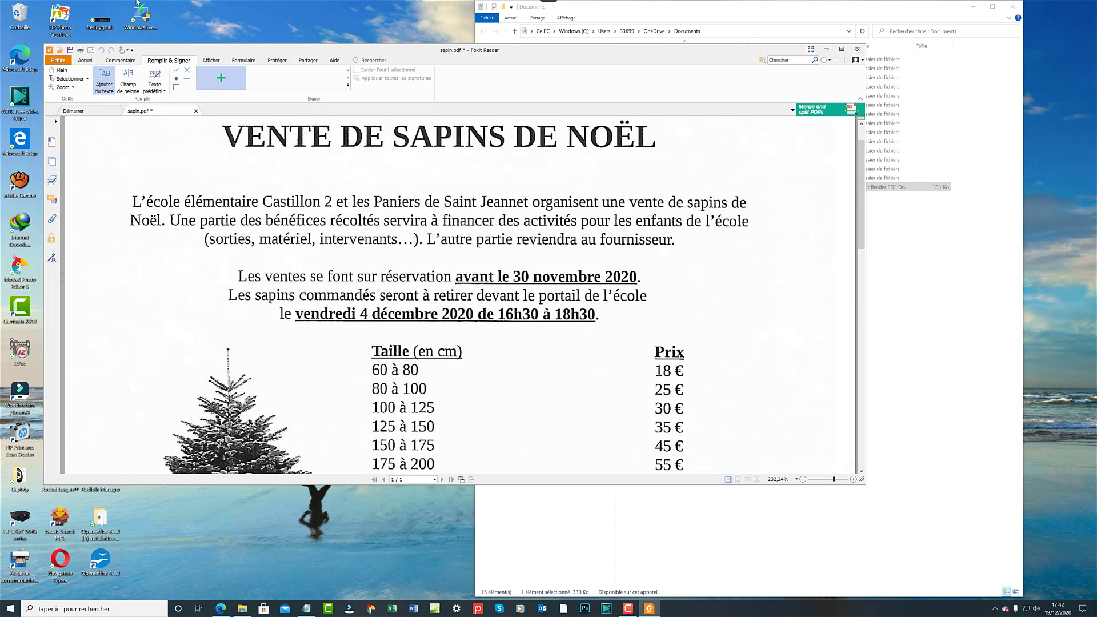
Save the filled sapin.pdf coupon, review the form, and close Foxit Reader.
click(99, 71)
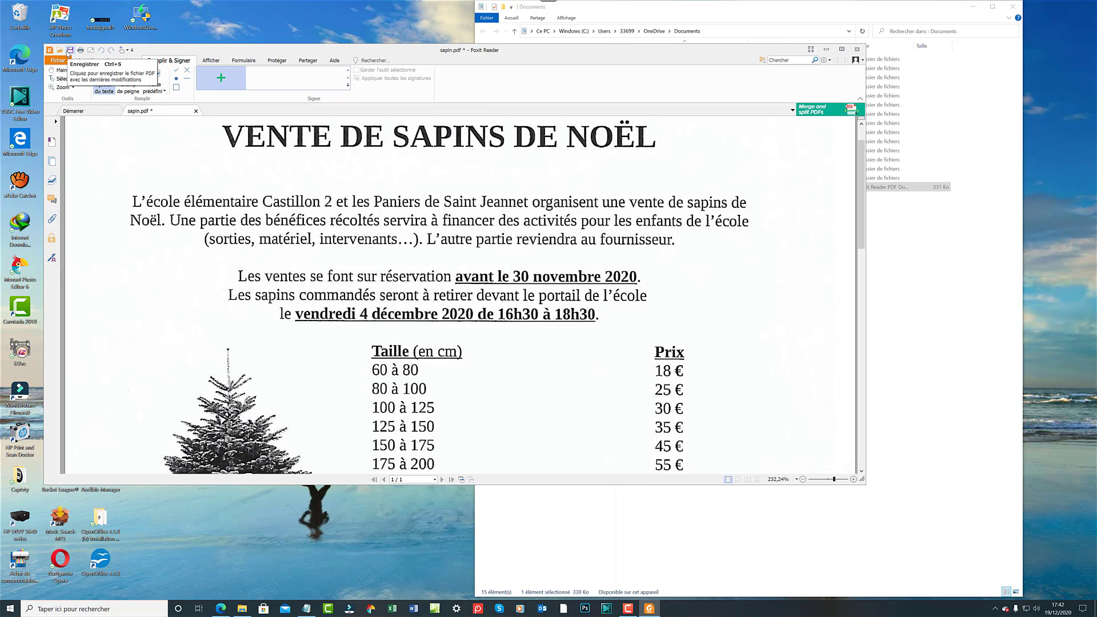
click(69, 51)
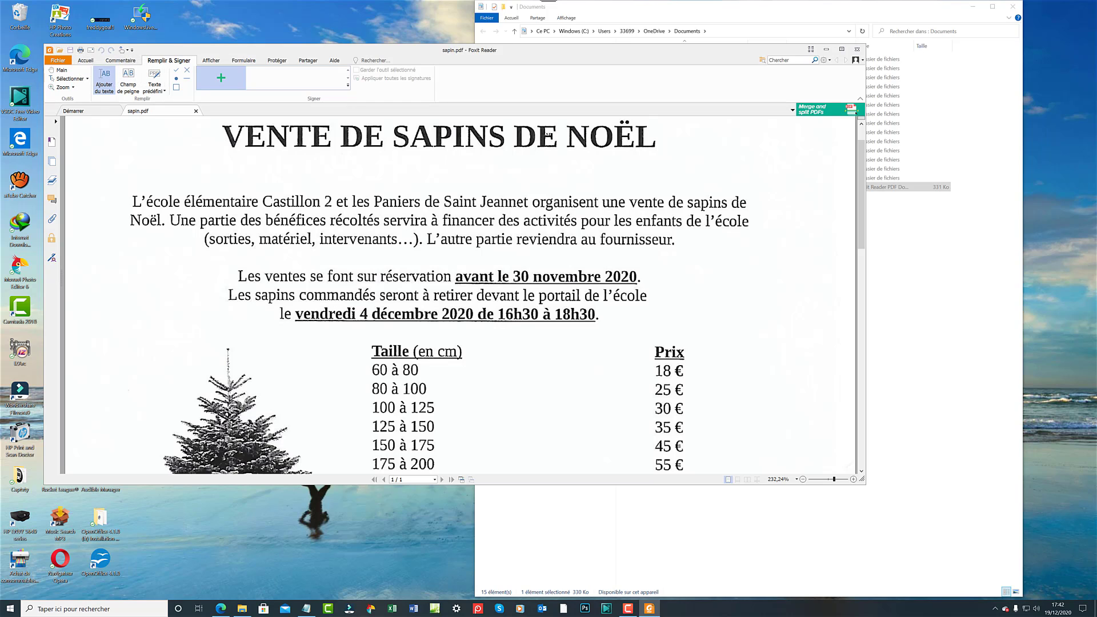
mouse_move(835, 109)
scroll(509, 283, down, 8)
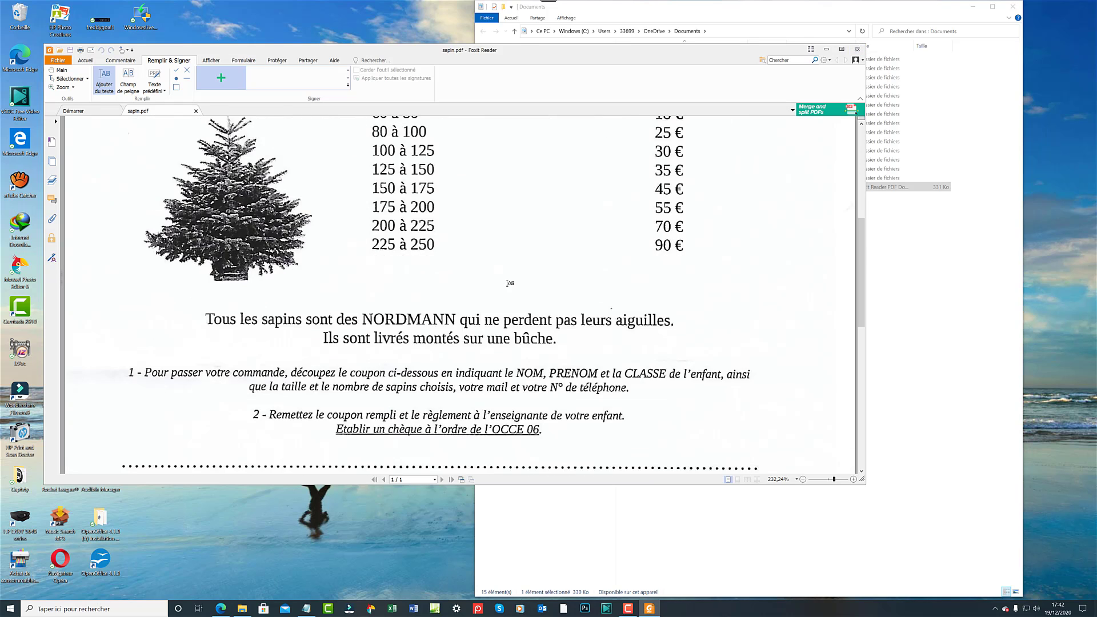
scroll(509, 283, down, 3)
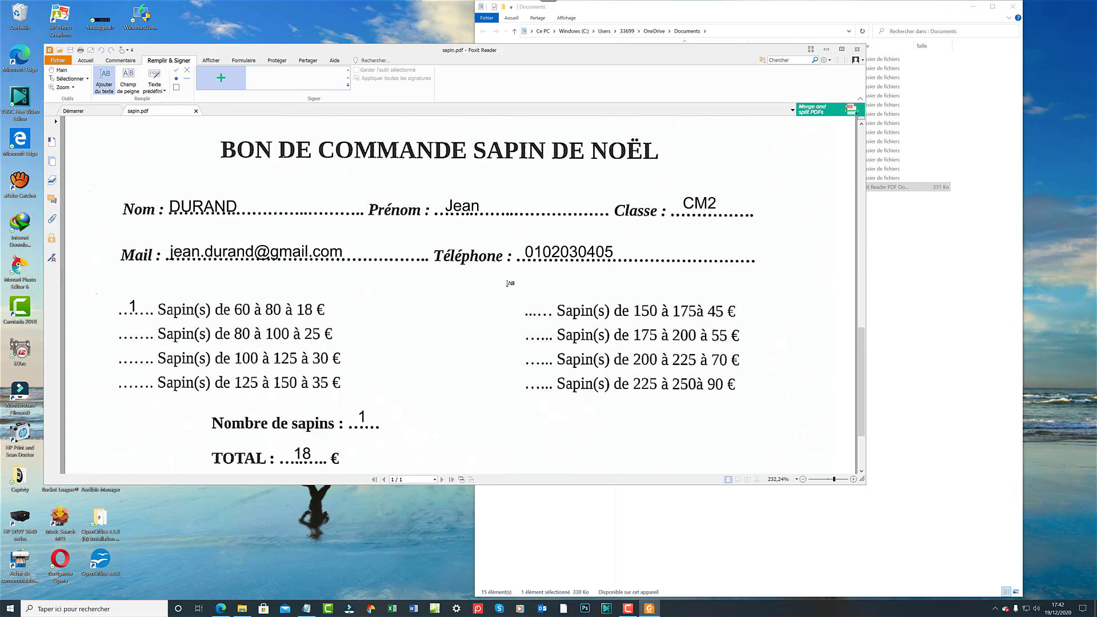
click(857, 49)
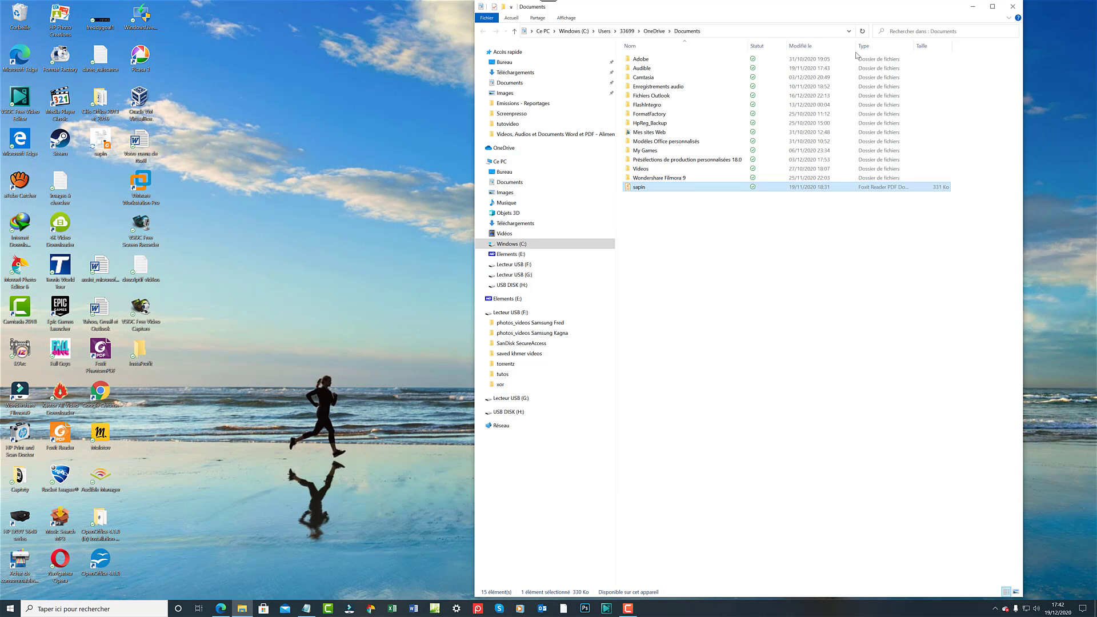
Reopen the desktop sapin.pdf via Ouvrir avec > Foxit Reader 10.1.
right_click(103, 142)
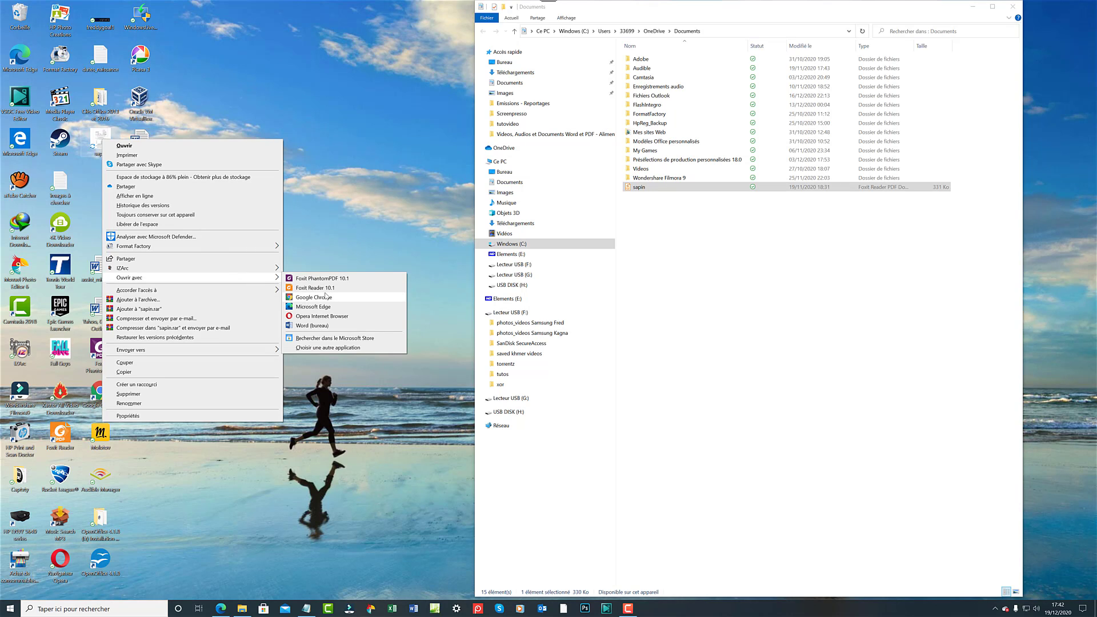
click(327, 289)
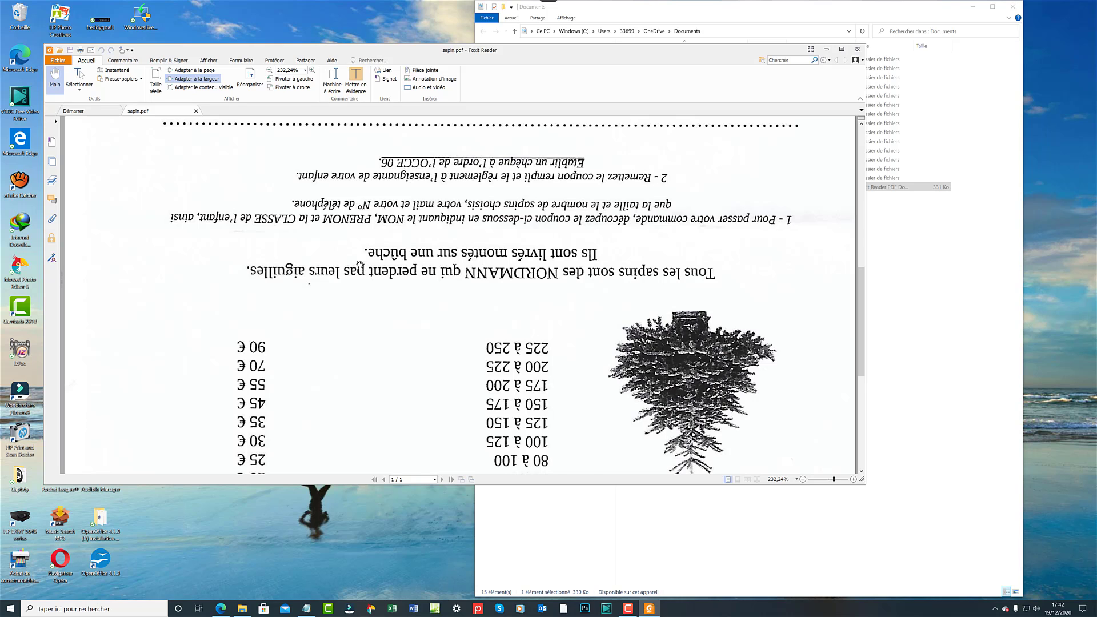
Rotate the upside-down page left twice and scroll down to the Bon de commande form.
scroll(375, 252, down, 4)
scroll(375, 252, down, 5)
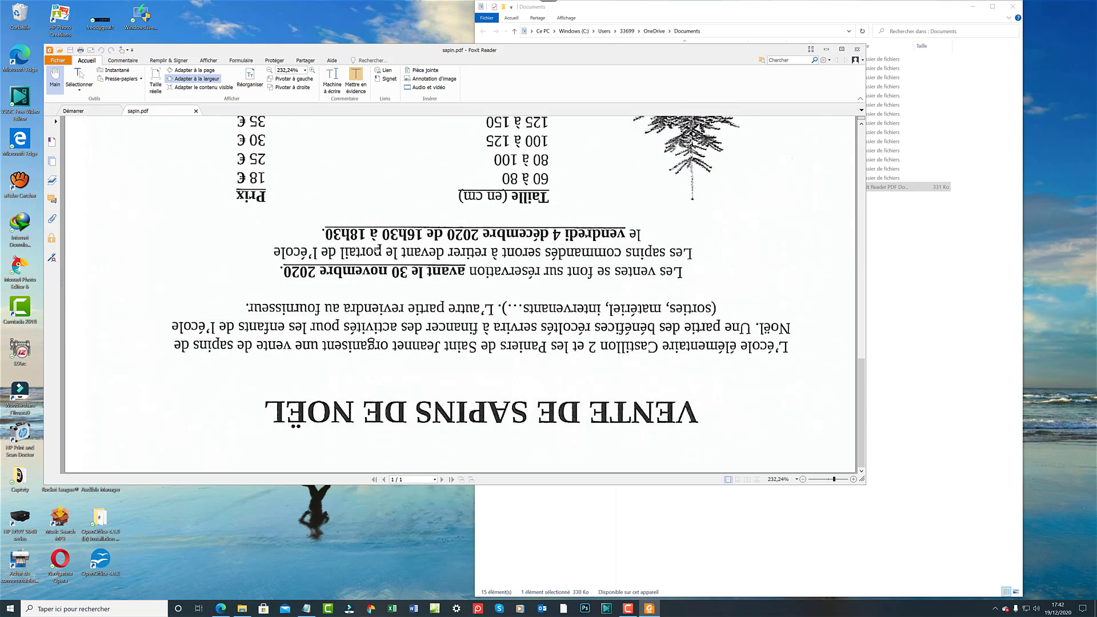
scroll(382, 250, up, 3)
scroll(382, 249, up, 10)
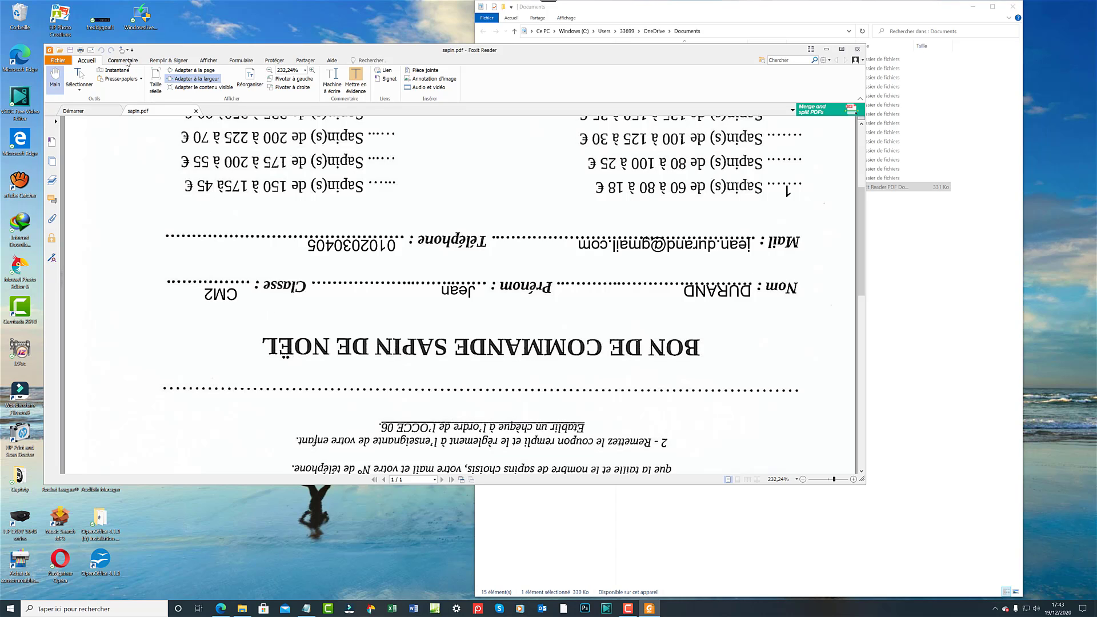
click(297, 79)
click(297, 79)
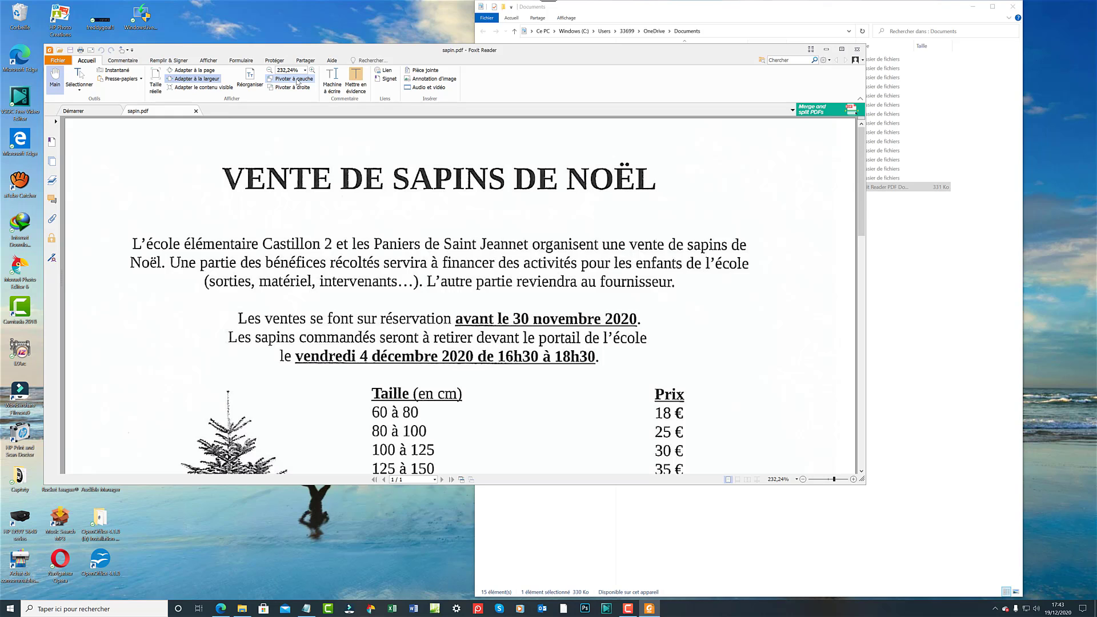
scroll(518, 333, down, 3)
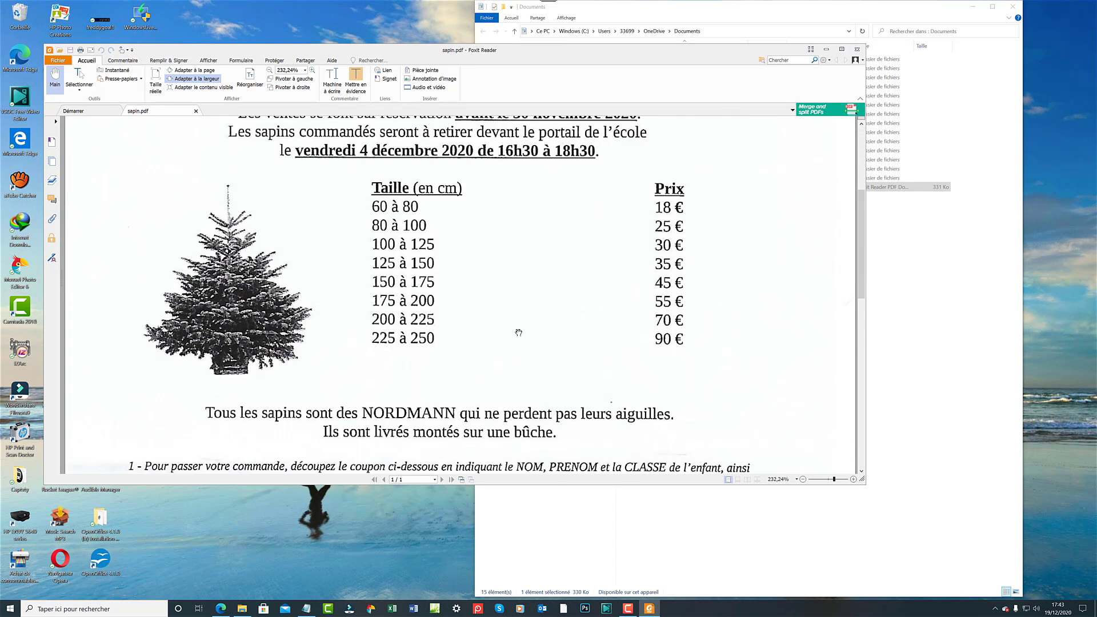
scroll(519, 333, down, 2)
scroll(519, 332, down, 1)
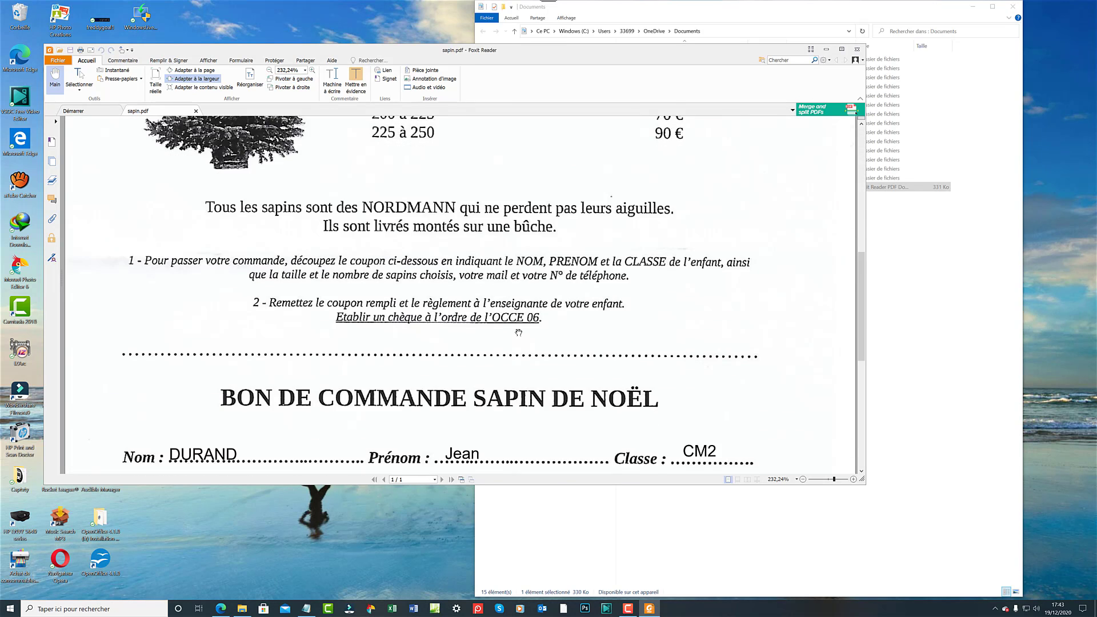
scroll(519, 332, down, 1)
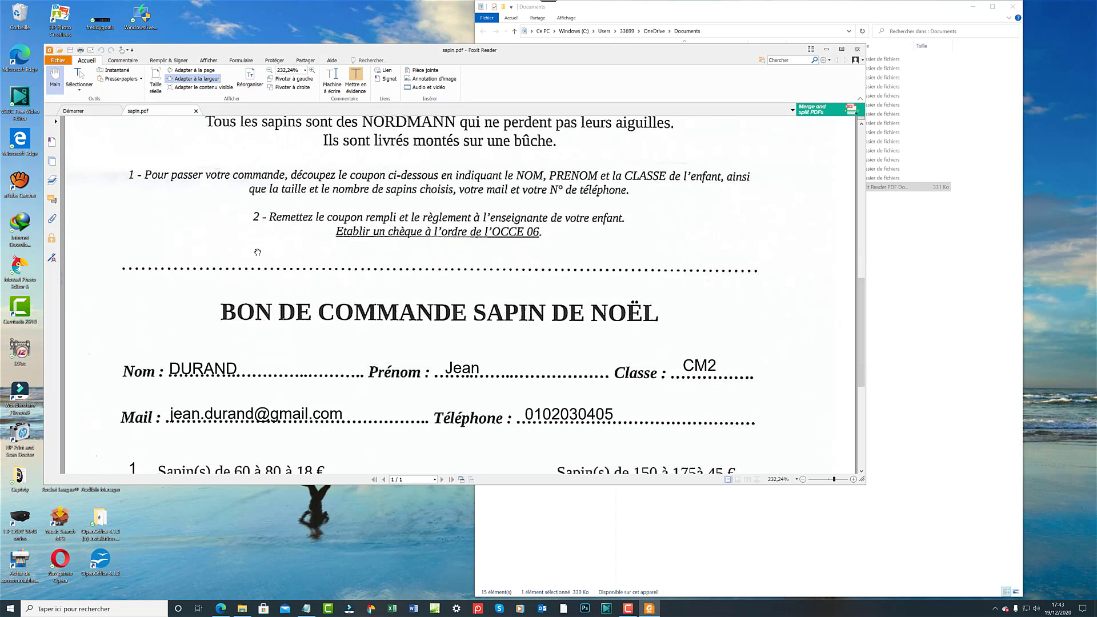
scroll(257, 253, down, 1)
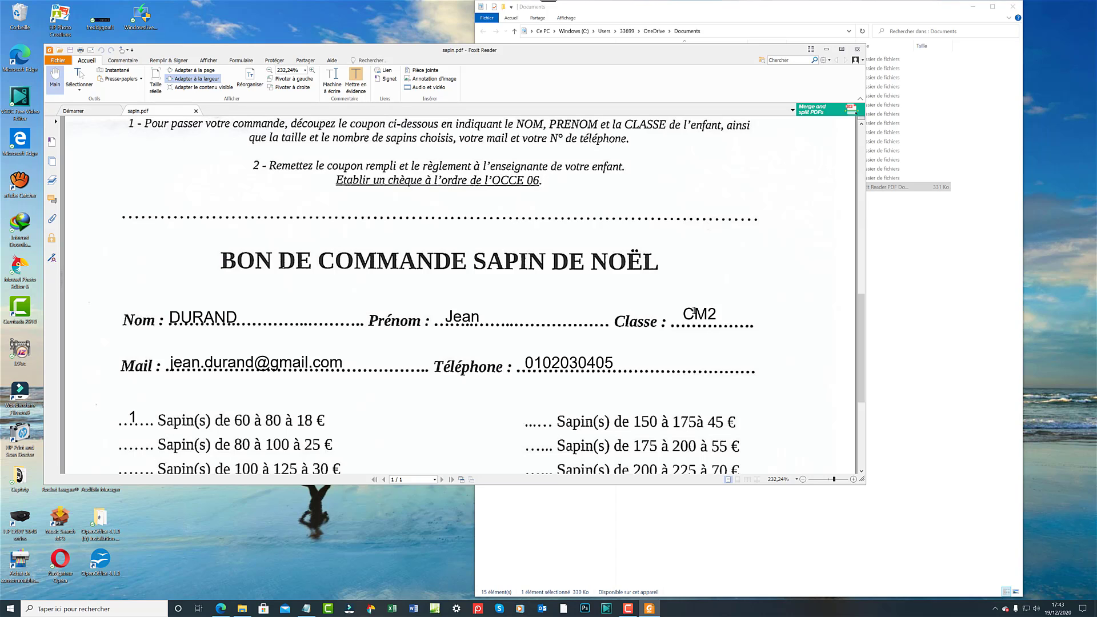
Select and right-click the CM2 entry, dismiss the menu, then show the Remplir & Signer tools.
double_click(697, 312)
mouse_move(698, 321)
right_click(693, 316)
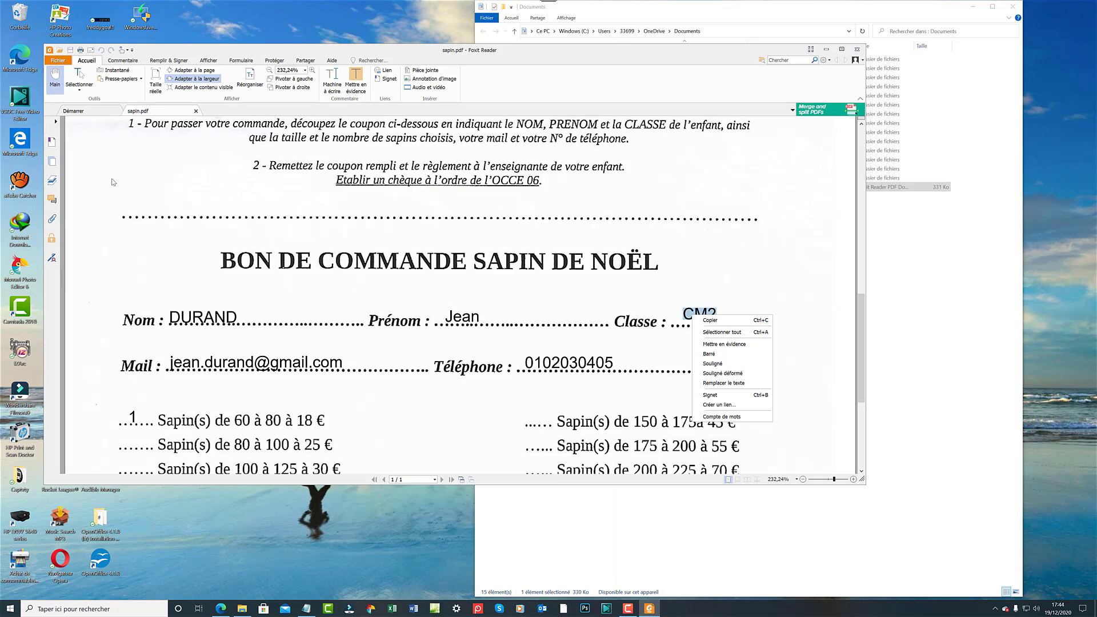
click(165, 148)
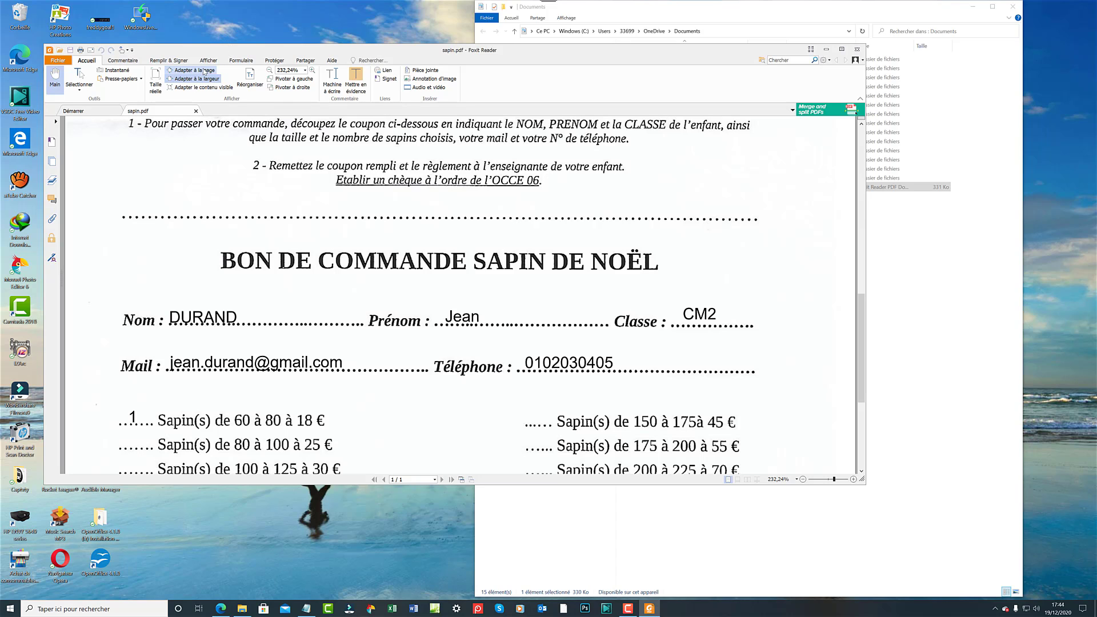
click(180, 61)
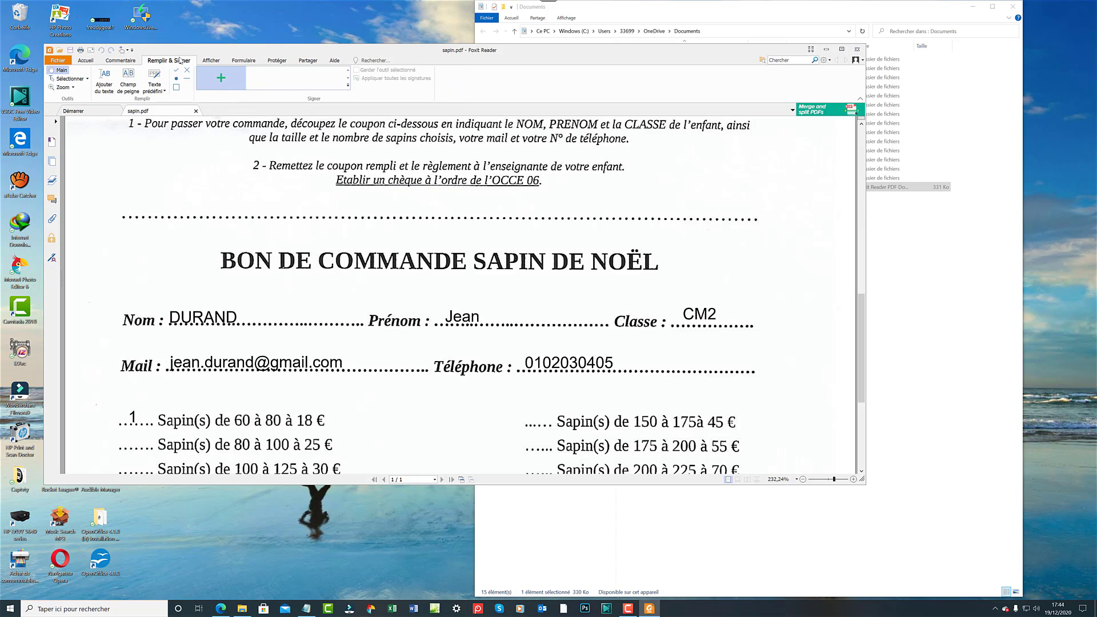
Try the predefined-text list and a check box, then delete the stray check box.
click(154, 87)
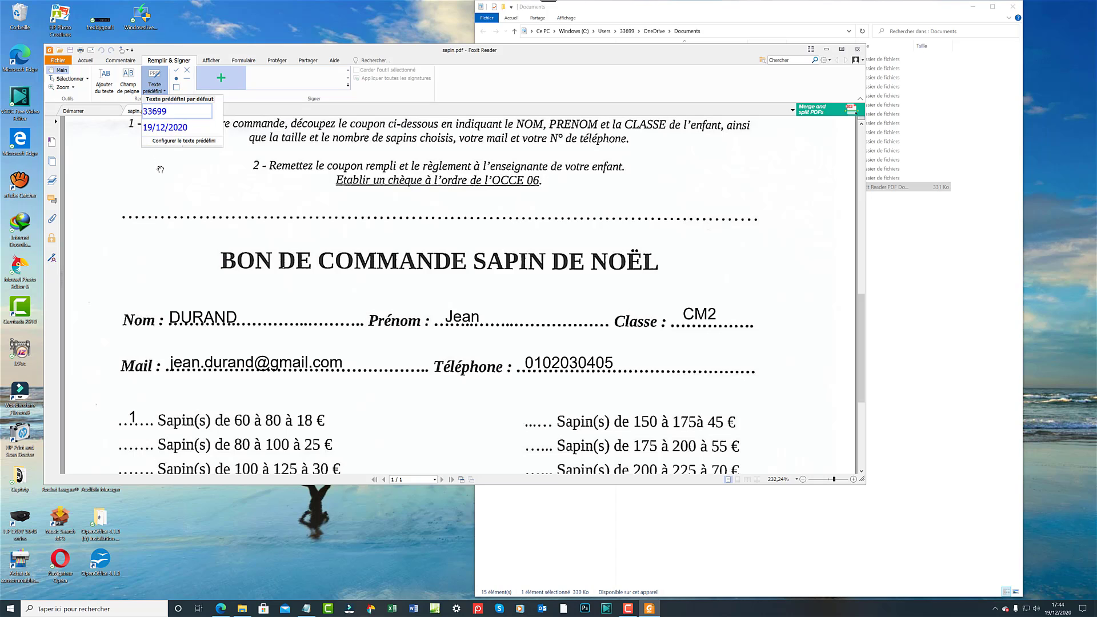
click(160, 169)
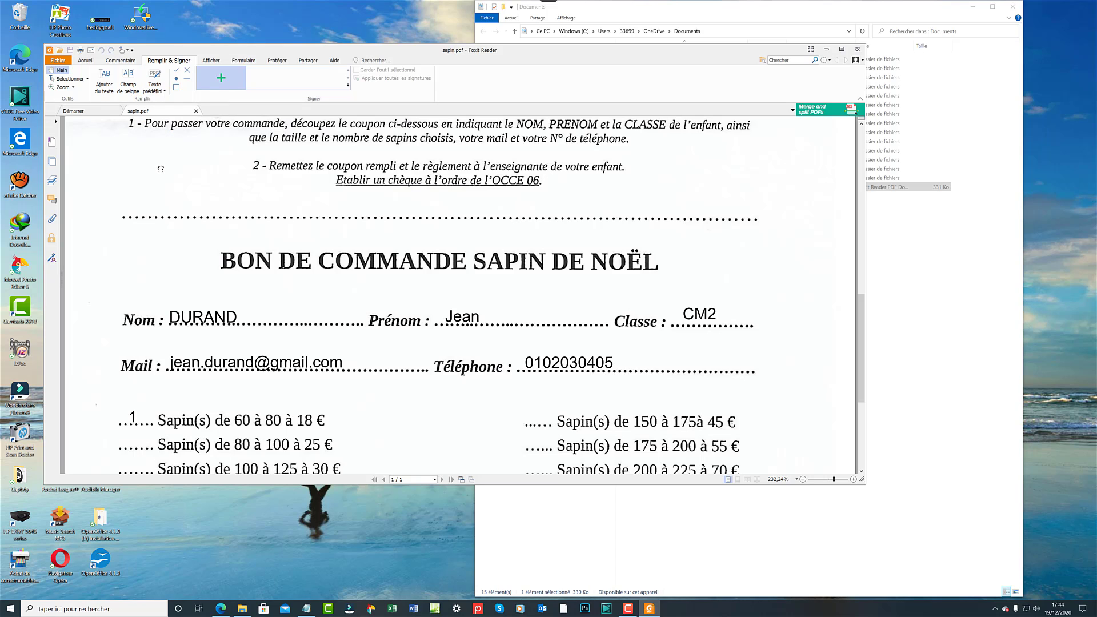
click(178, 87)
click(164, 229)
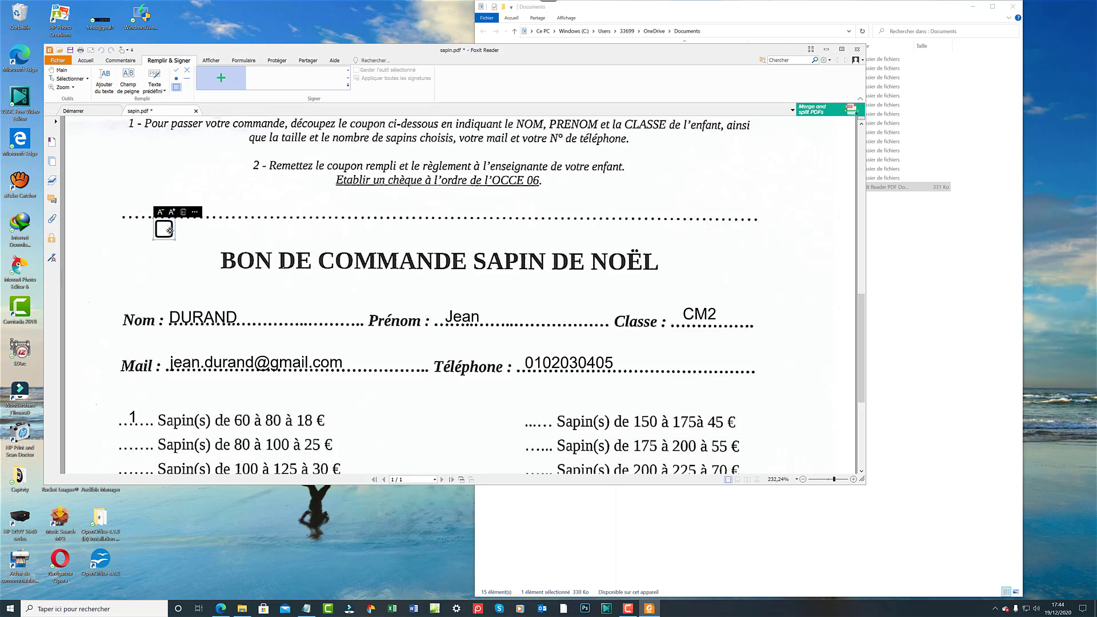
key(Delete)
Lower the CM2 entry onto the Classe dotted line.
click(688, 314)
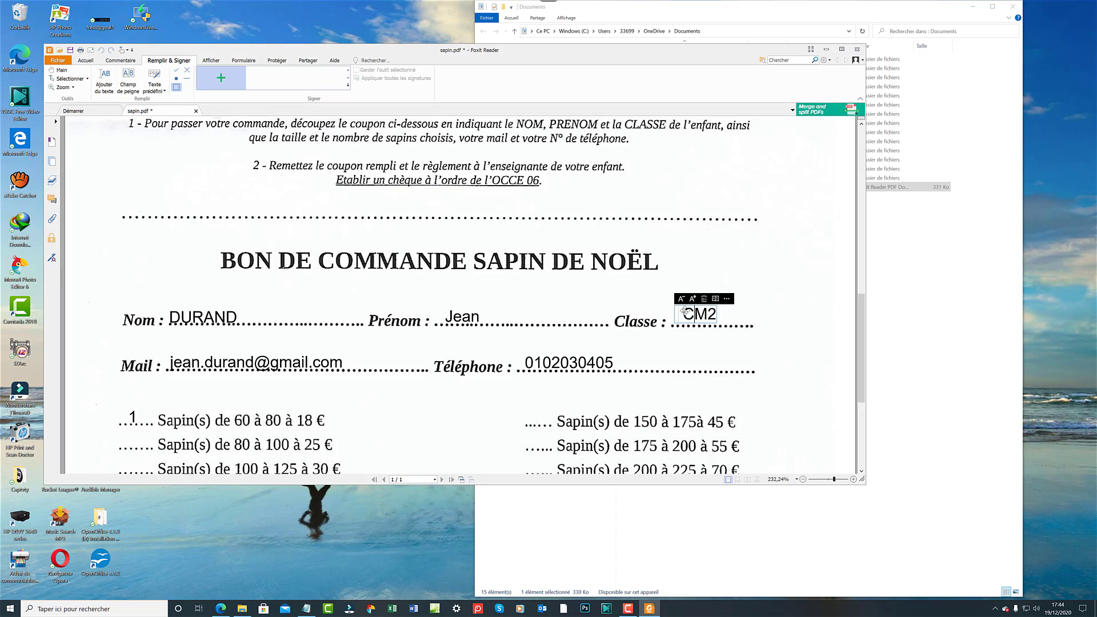
click(684, 310)
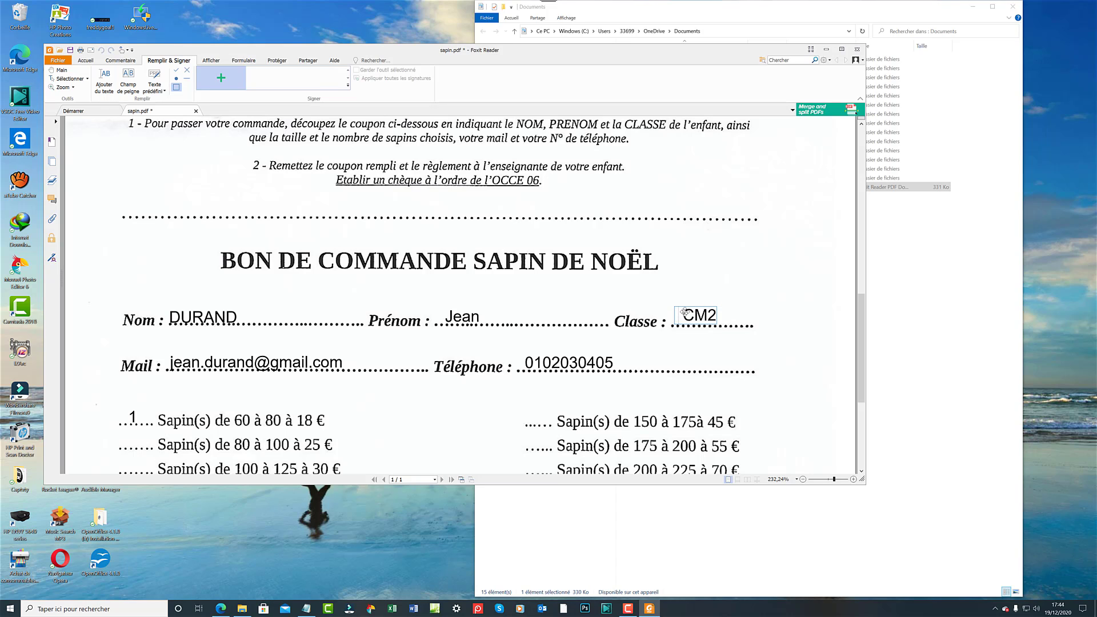
drag(684, 311, 684, 316)
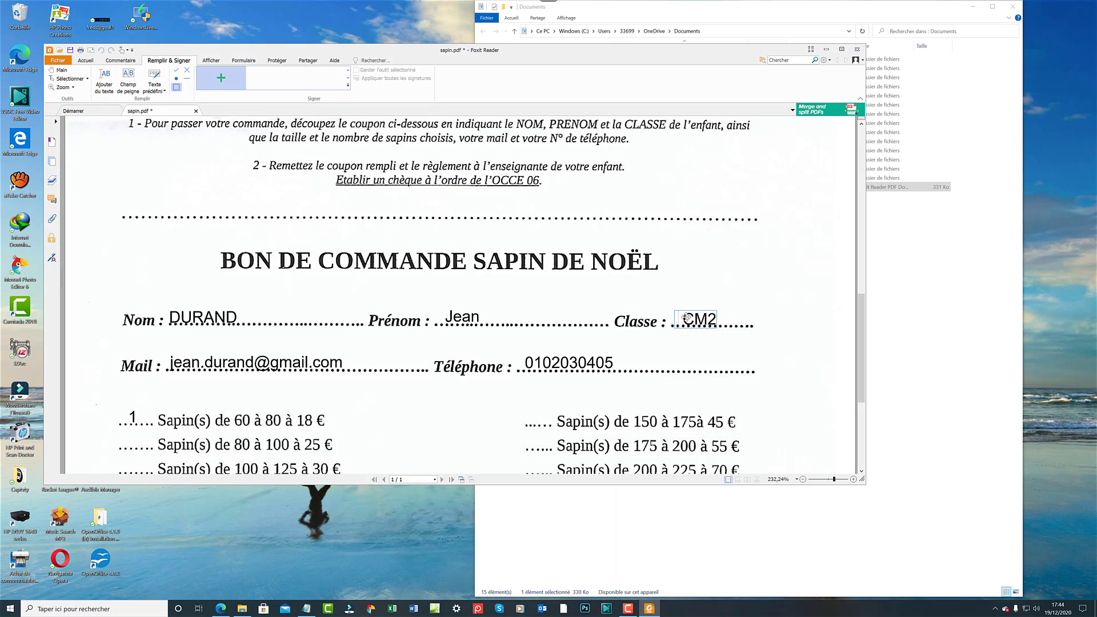
click(684, 316)
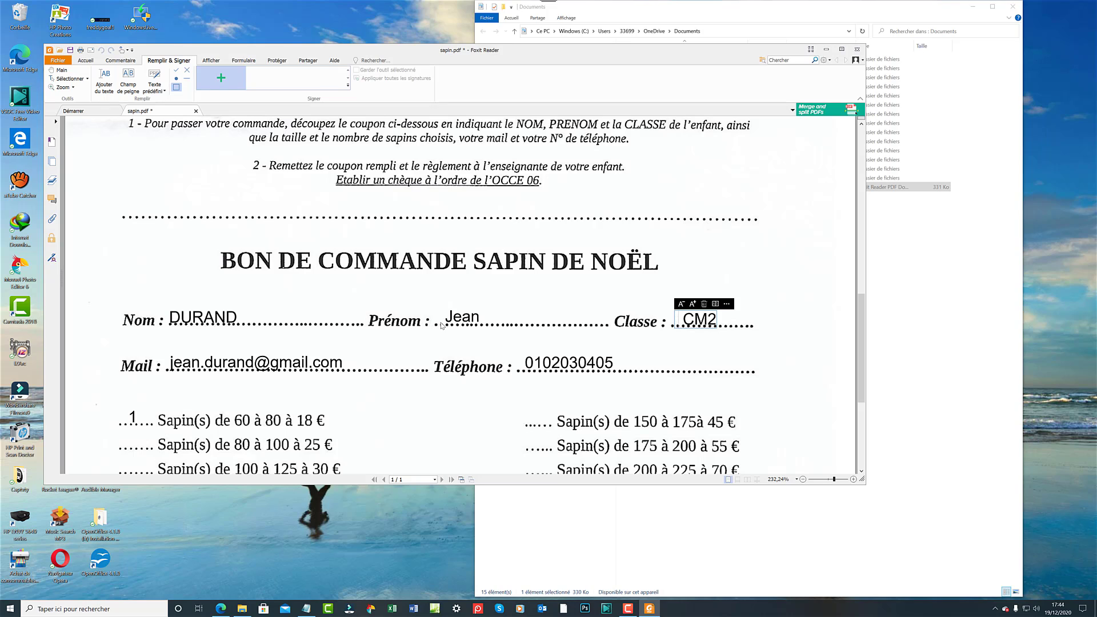
Align the Jean first-name entry onto its dotted line.
click(458, 317)
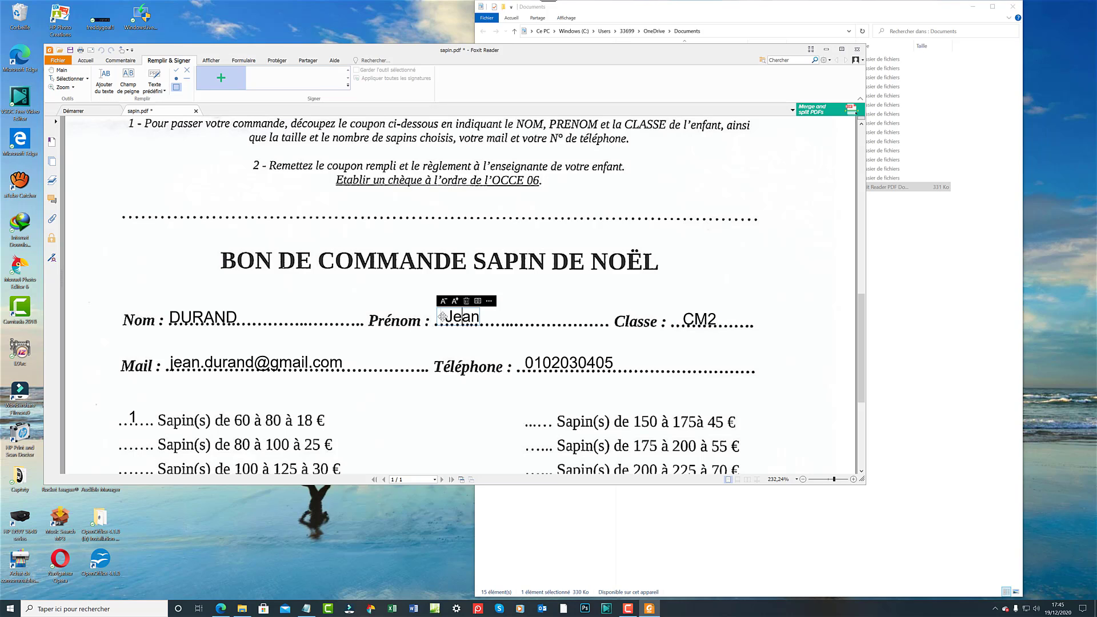
drag(443, 317, 447, 321)
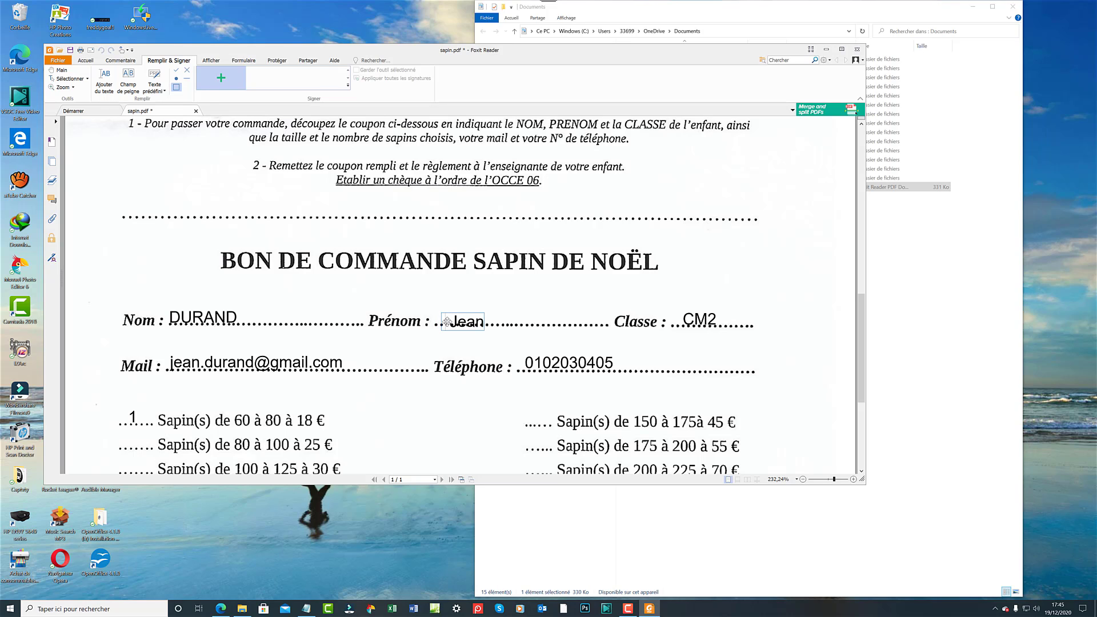
drag(447, 322, 447, 320)
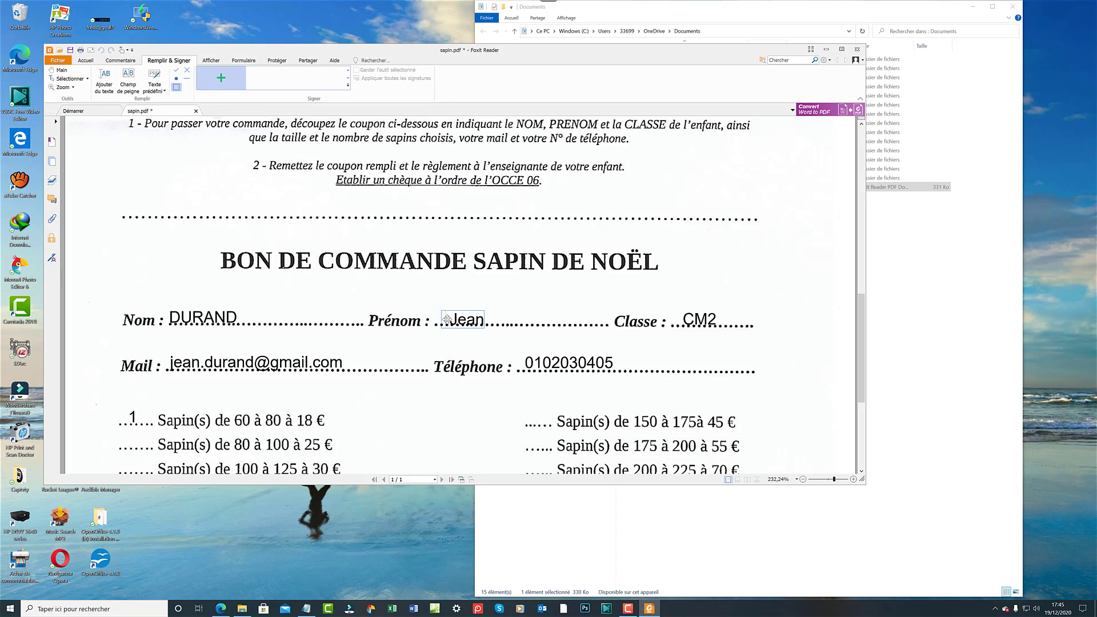
click(447, 319)
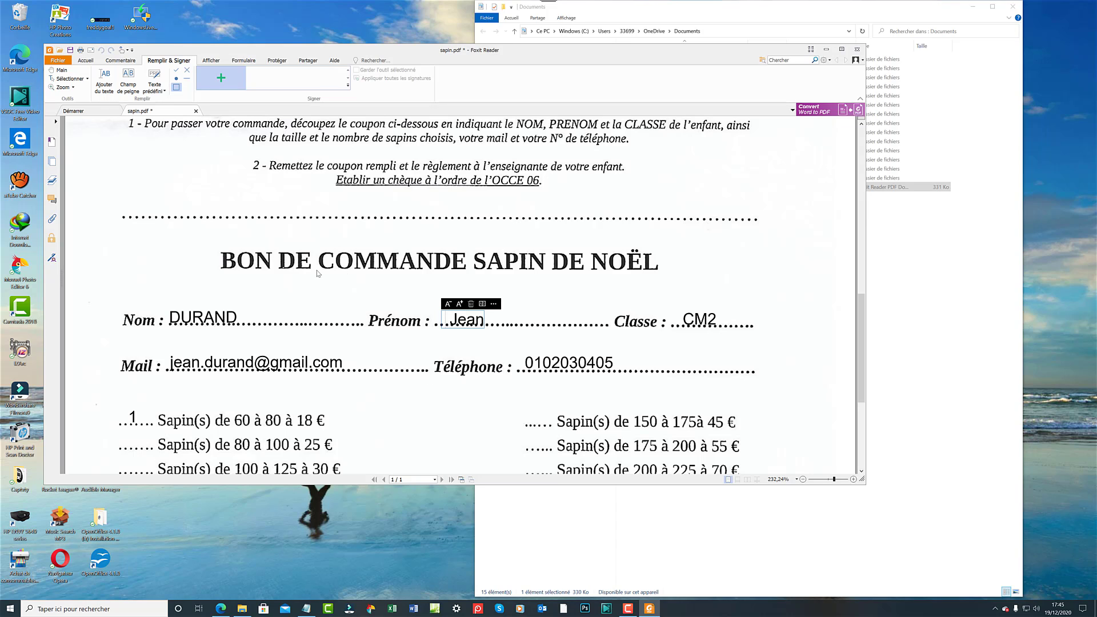
click(426, 416)
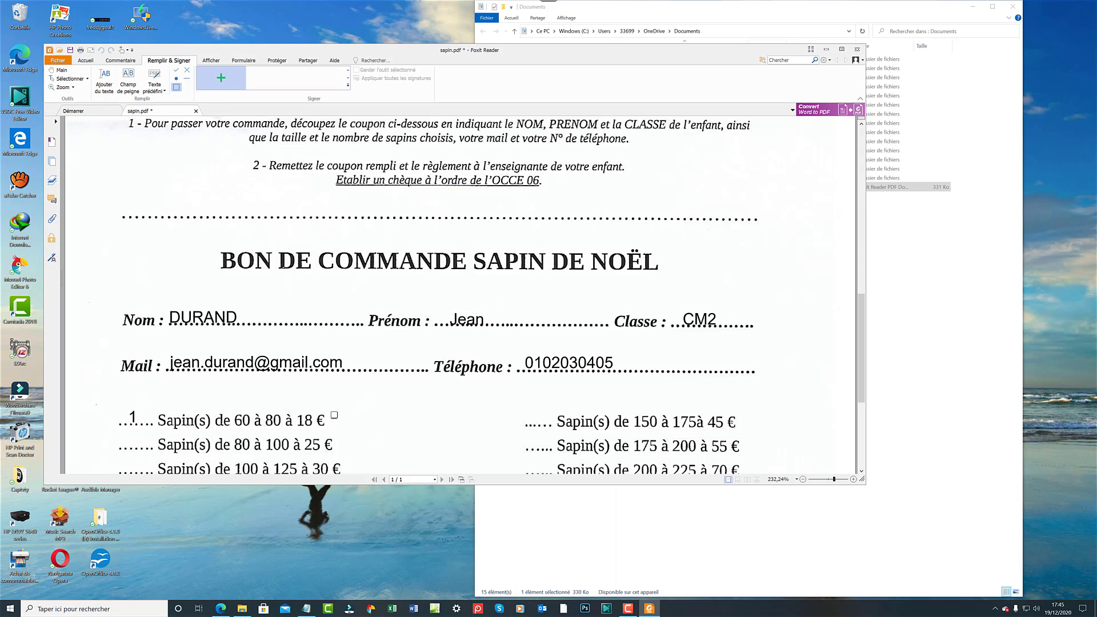
Nudge the quantity 1 and total 18 entries down onto their dotted lines.
scroll(314, 415, down, 2)
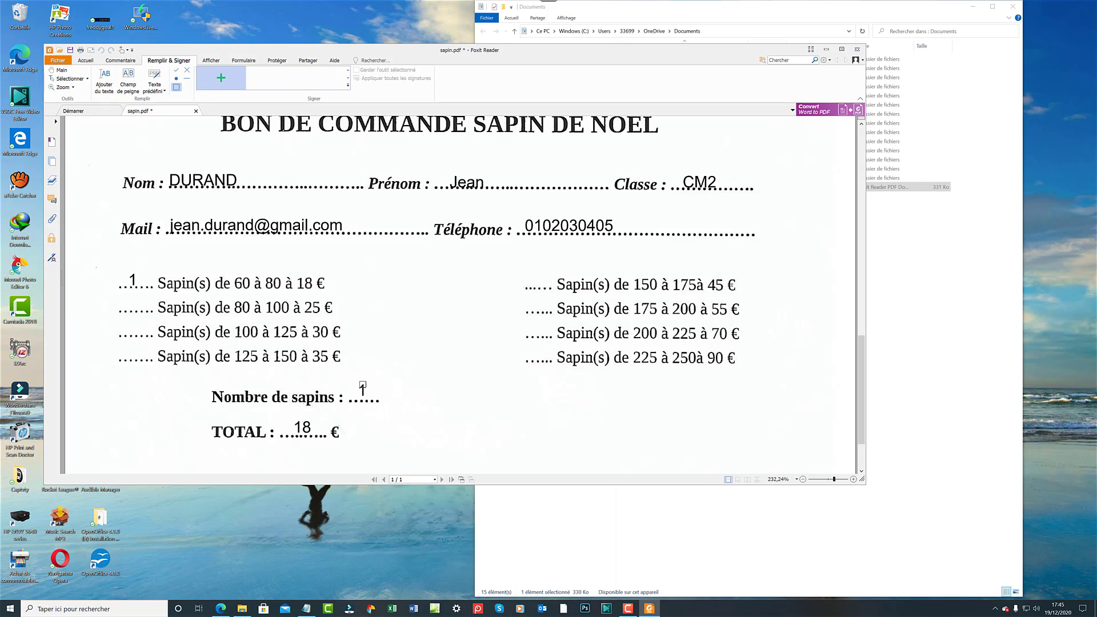
click(363, 391)
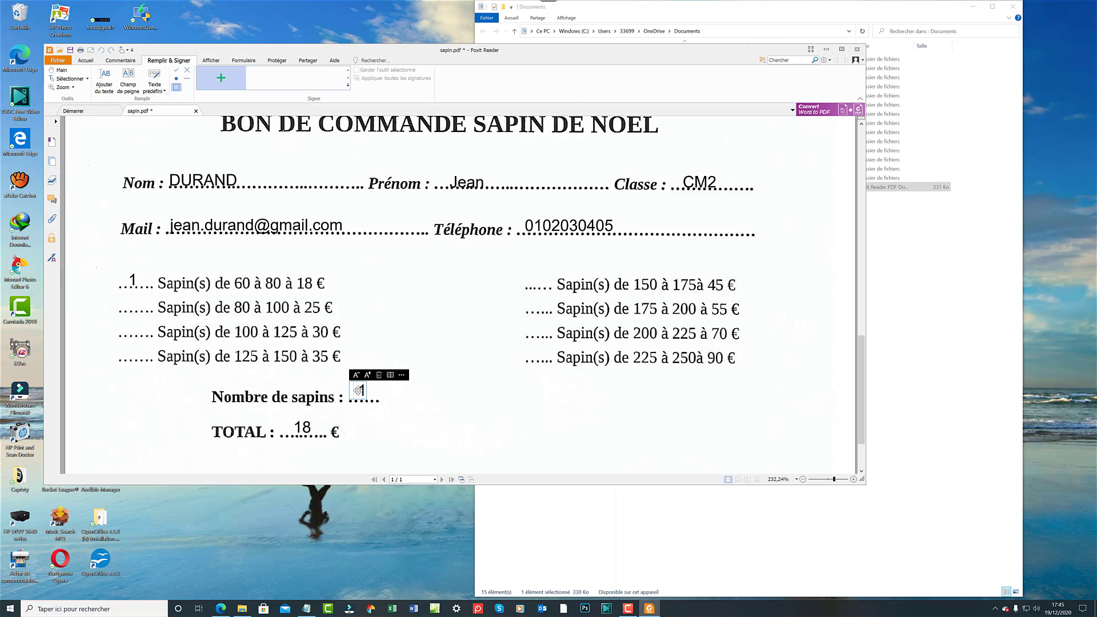
drag(358, 391, 359, 394)
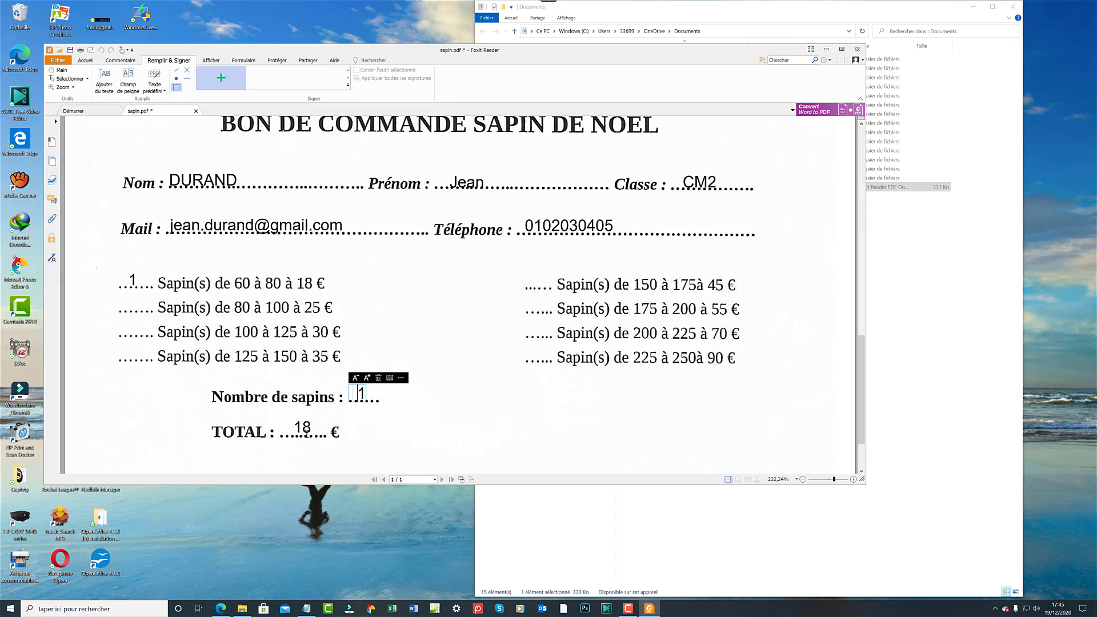
click(303, 429)
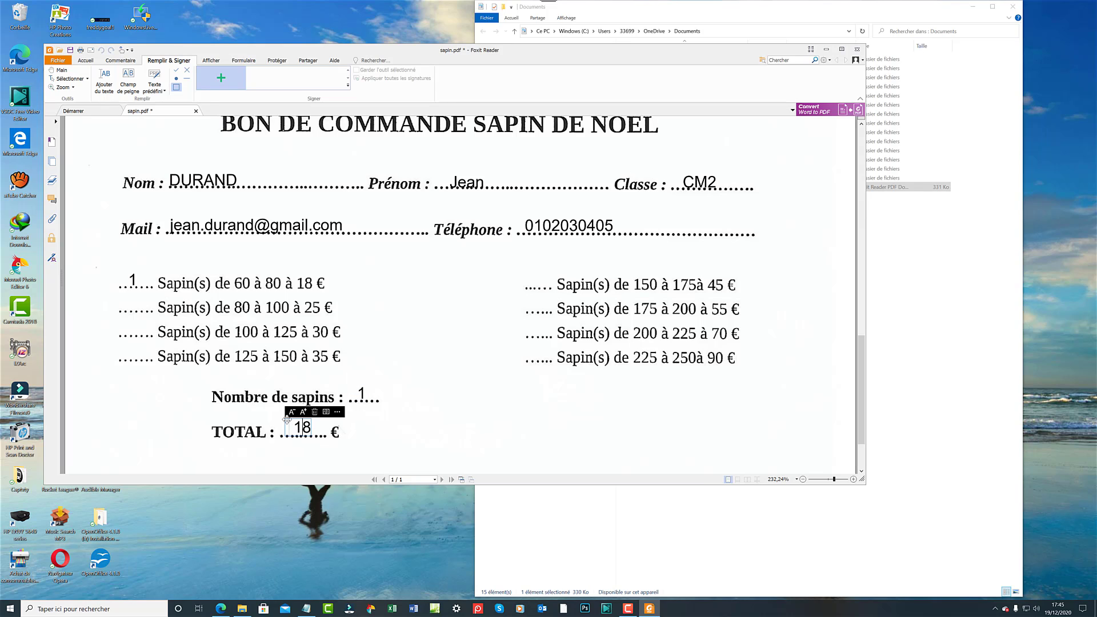
drag(290, 425, 293, 428)
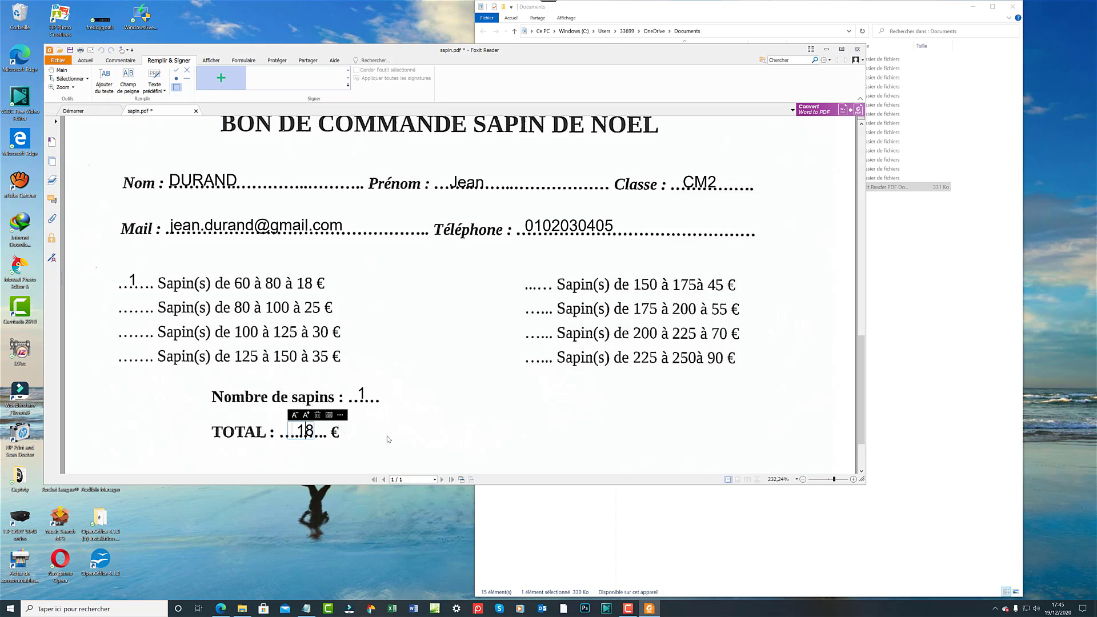
click(405, 413)
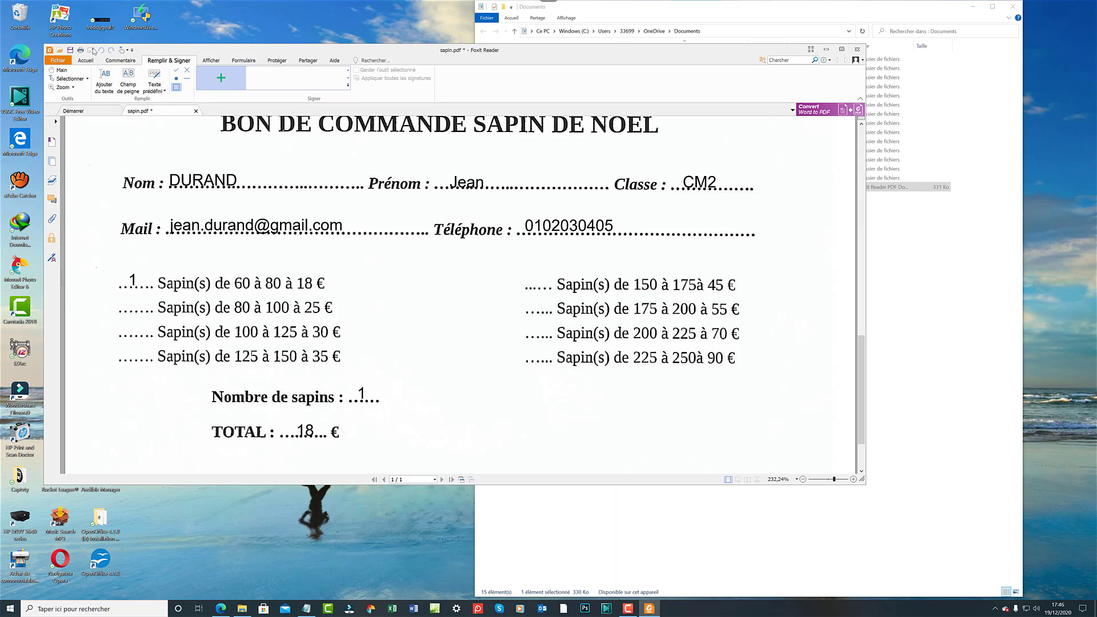
click(91, 50)
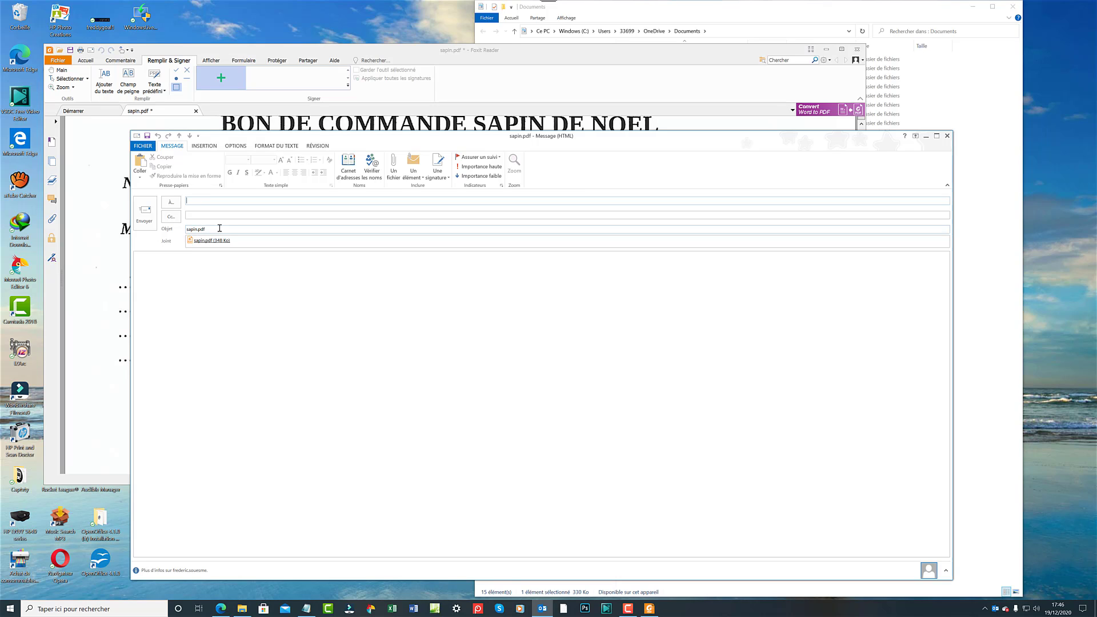
Replace the subject sapin.pdf with 'Bon de commande du sapin rempli' and send the message.
drag(218, 228, 192, 220)
text(Bon de commande du)
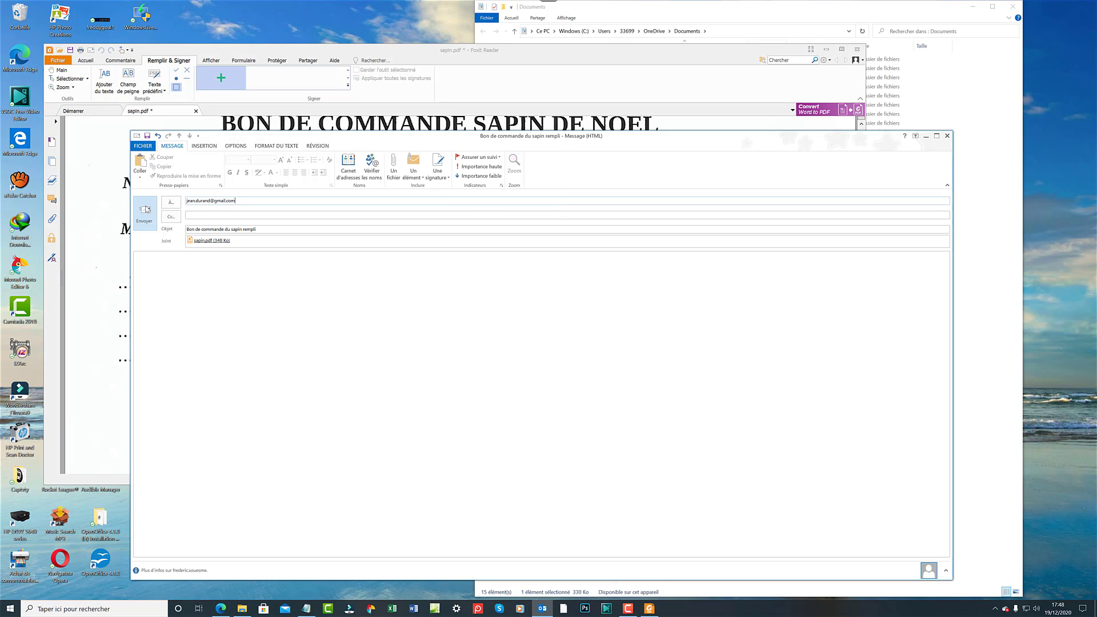
click(147, 210)
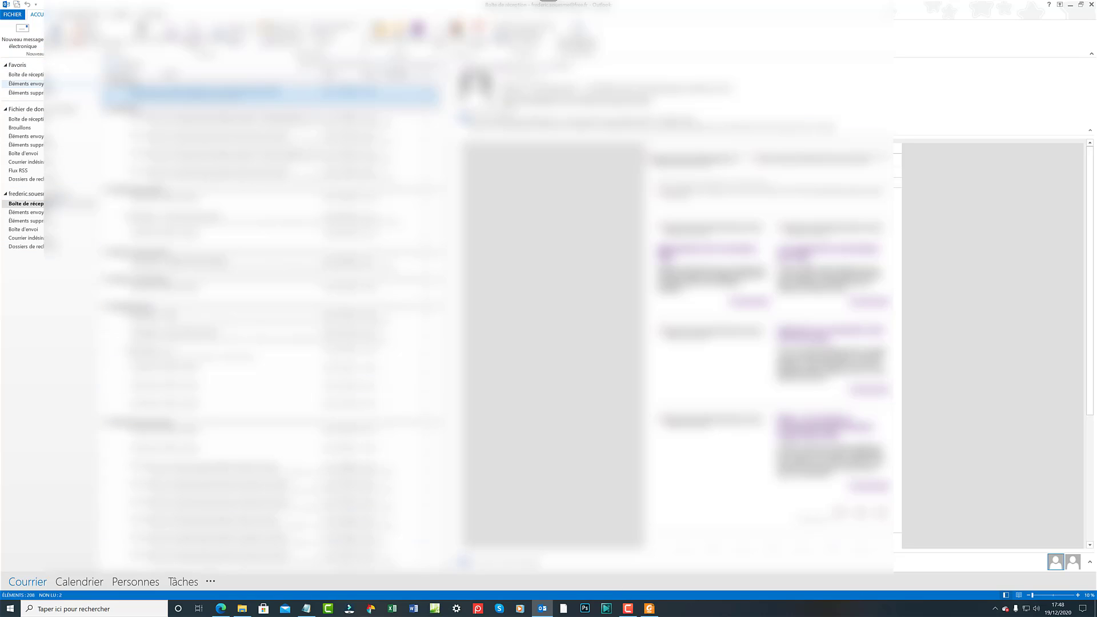
Open Éléments envoyés and the sent message's sapin.pdf attachment.
click(49, 85)
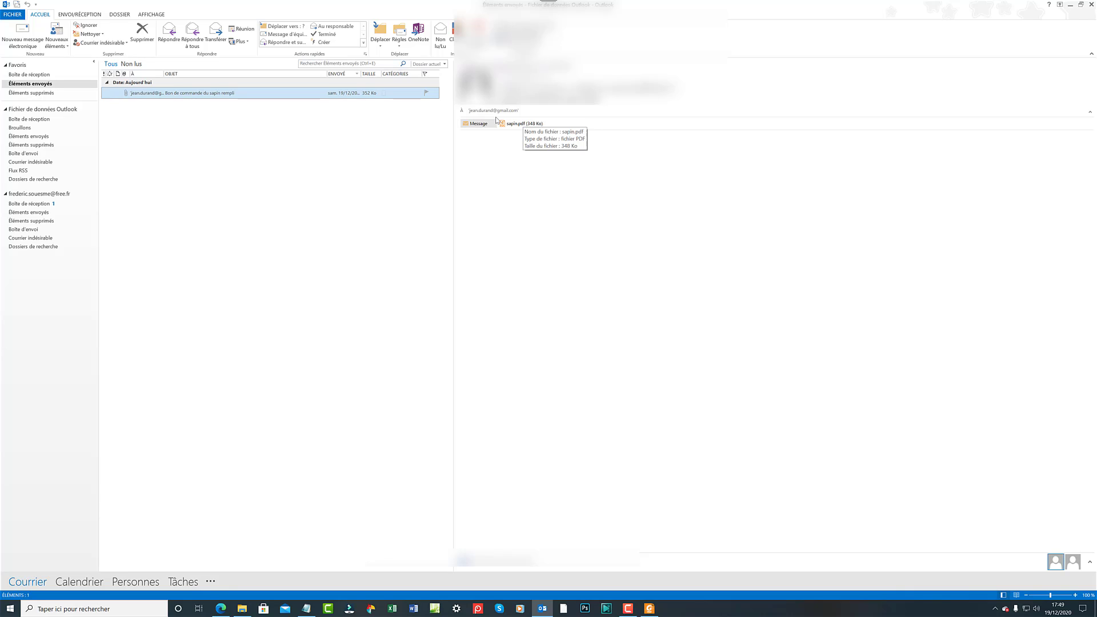
click(517, 124)
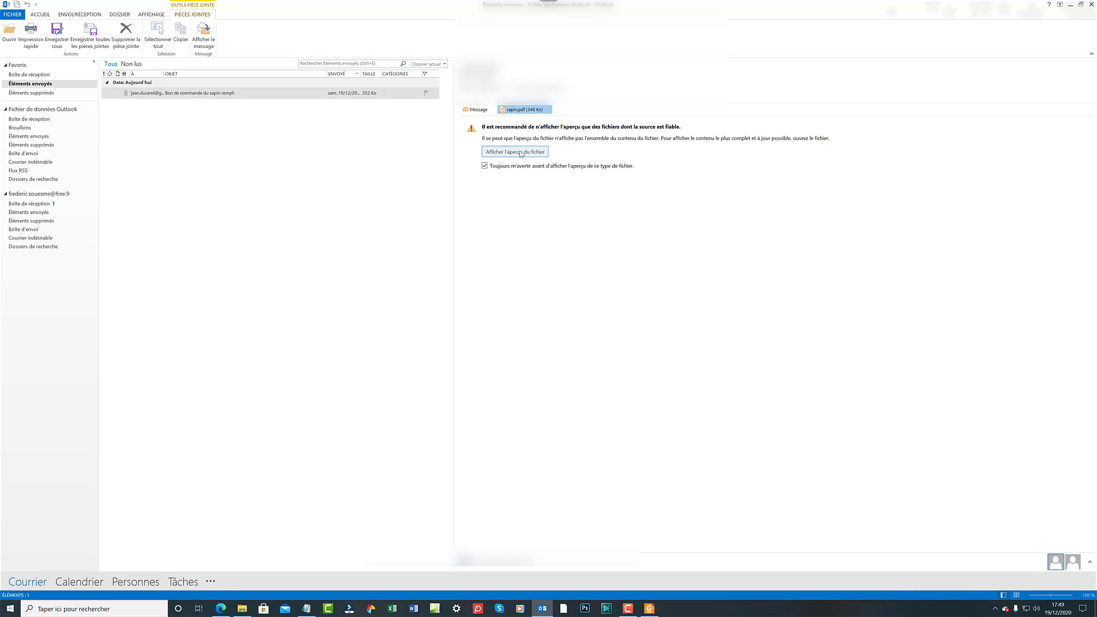
Show the sapin.pdf preview and rotate the upside-down page a quarter turn.
click(520, 152)
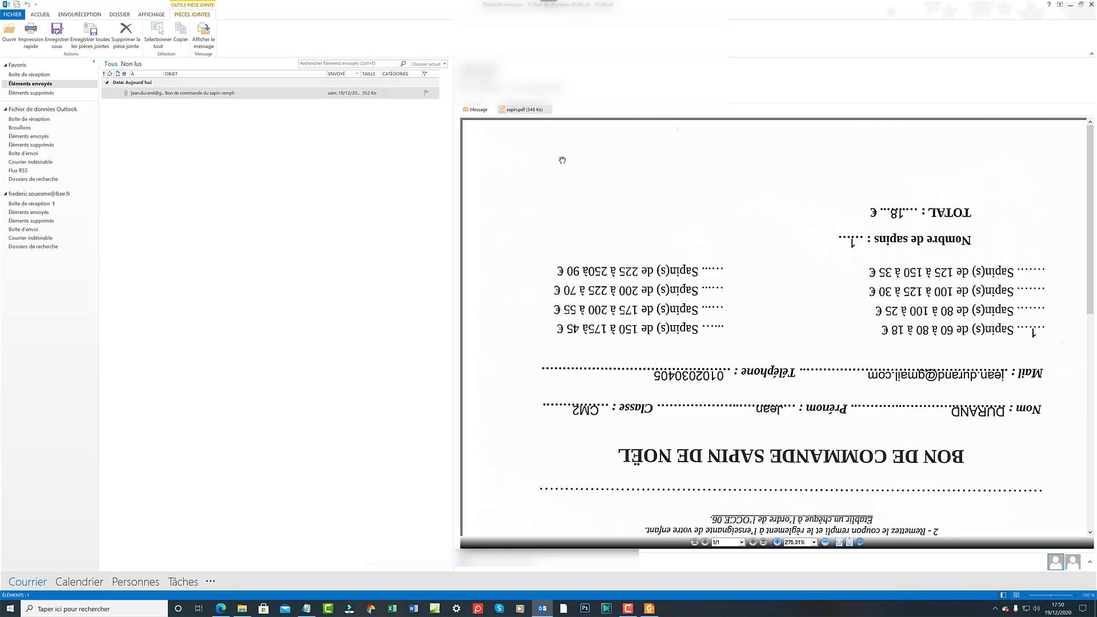
scroll(566, 168, down, 10)
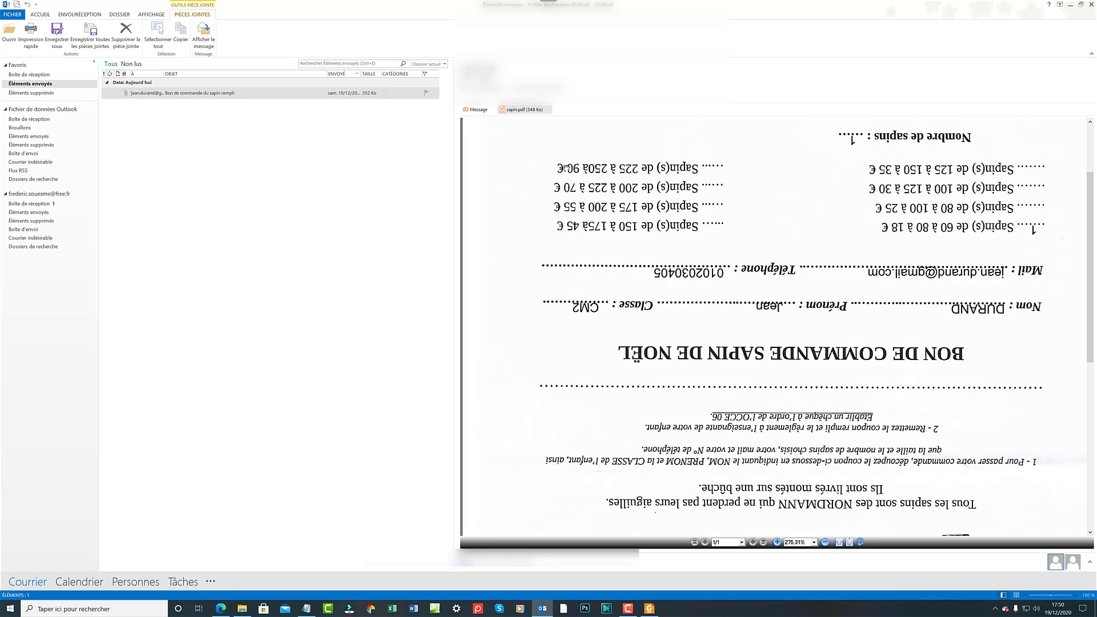
scroll(631, 276, up, 10)
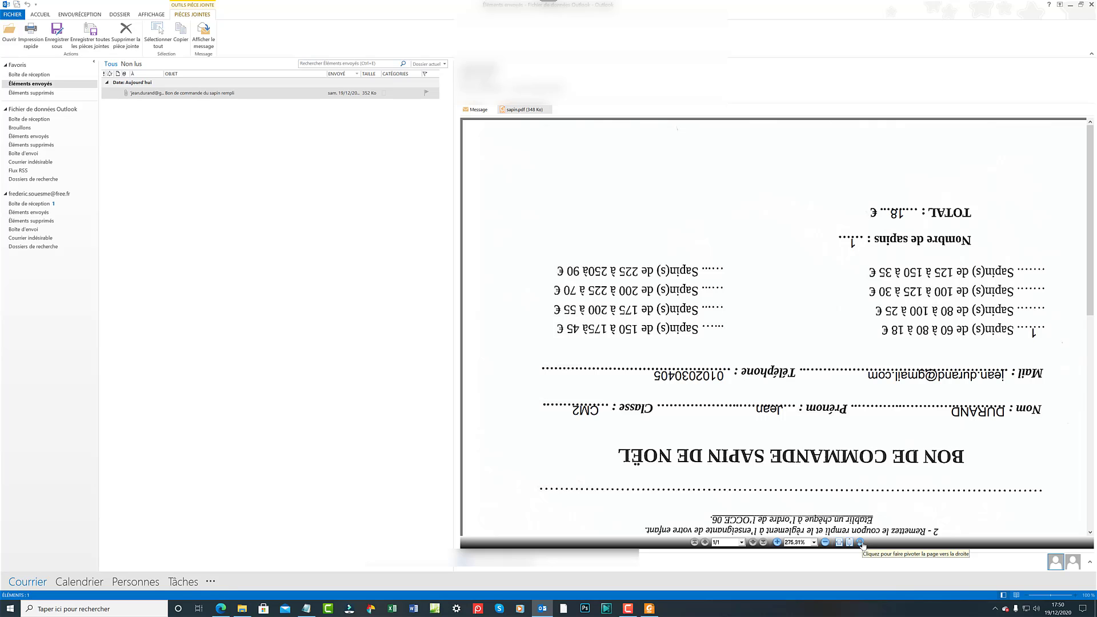
click(862, 543)
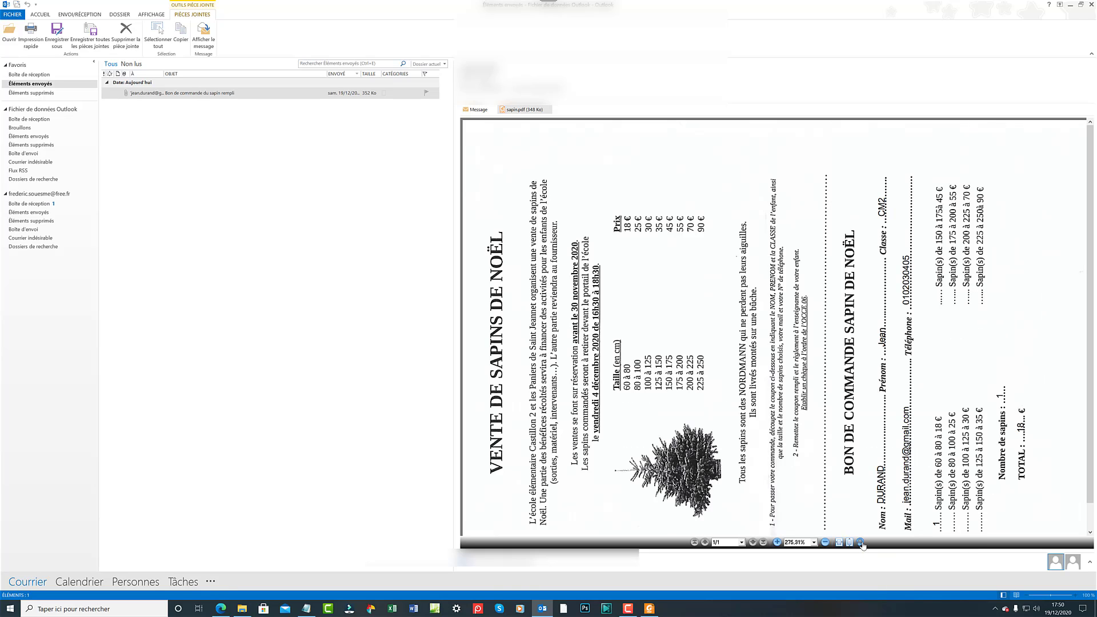
click(862, 543)
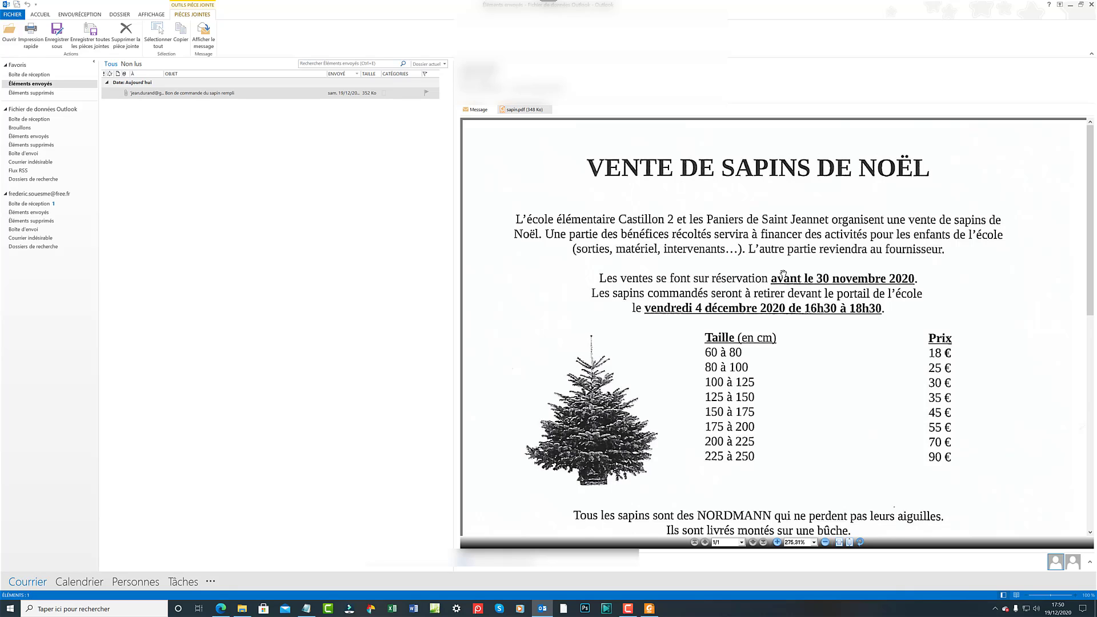
scroll(784, 271, down, 3)
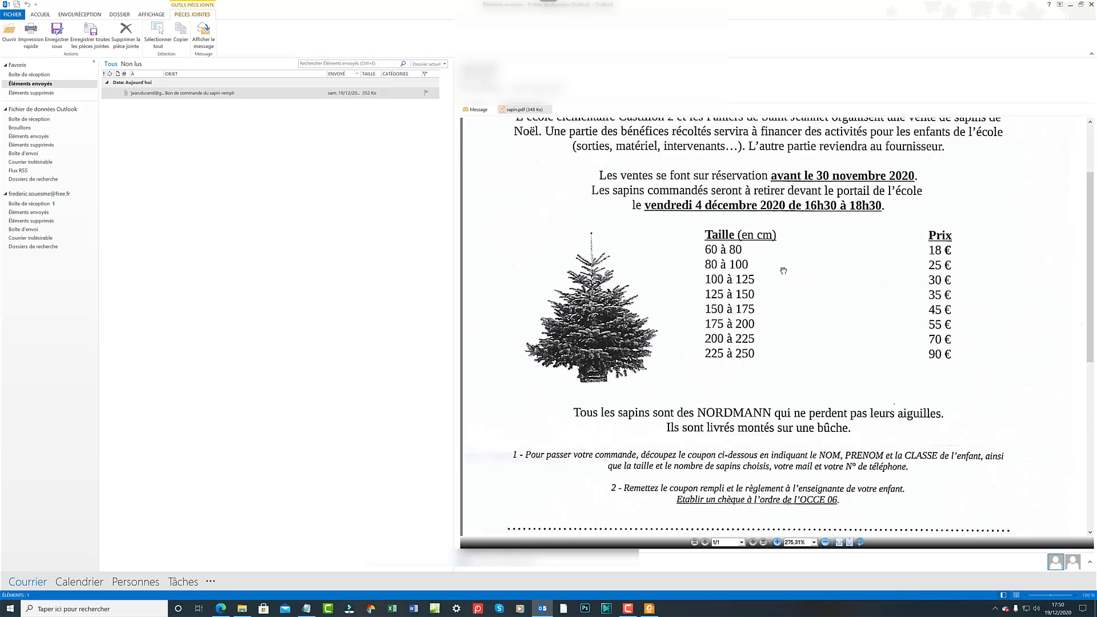
scroll(784, 271, down, 3)
scroll(783, 270, down, 2)
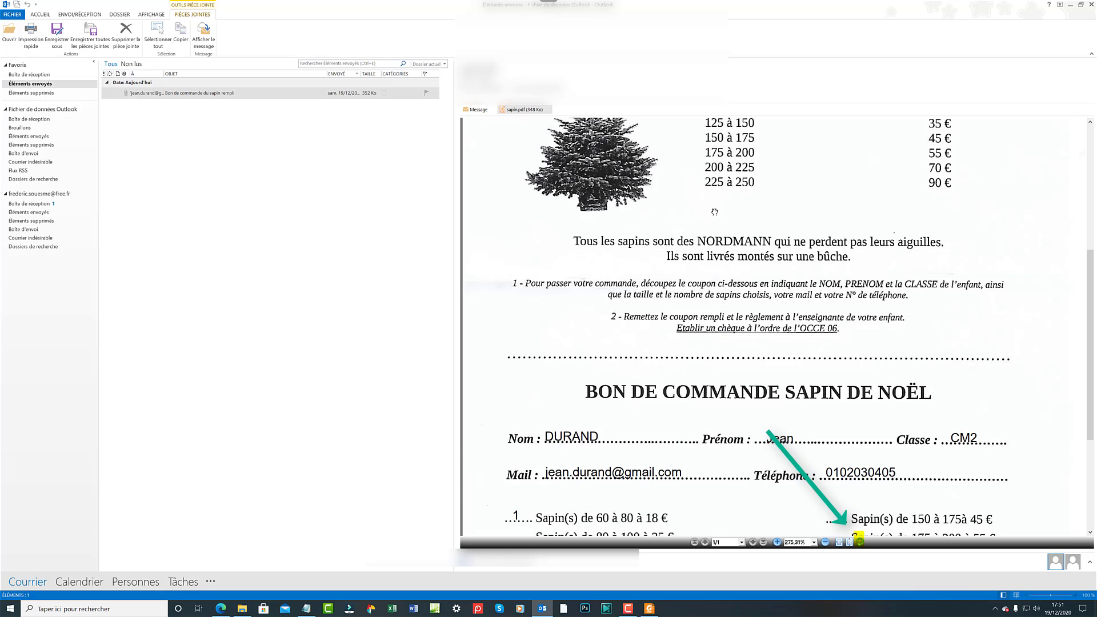
scroll(723, 231, up, 4)
scroll(725, 231, up, 2)
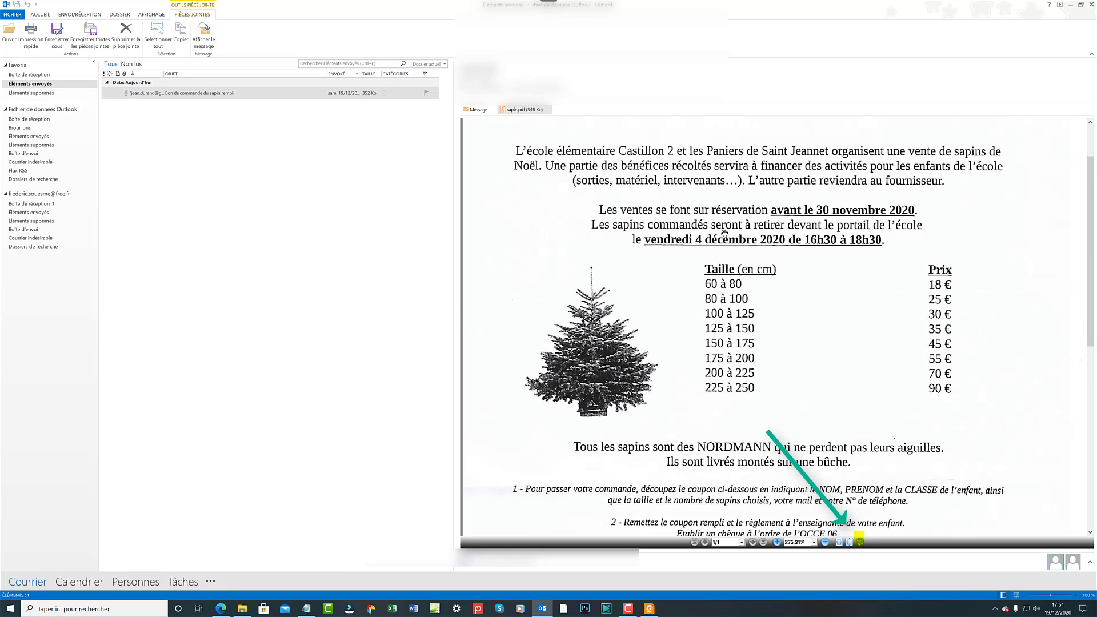
scroll(726, 235, down, 3)
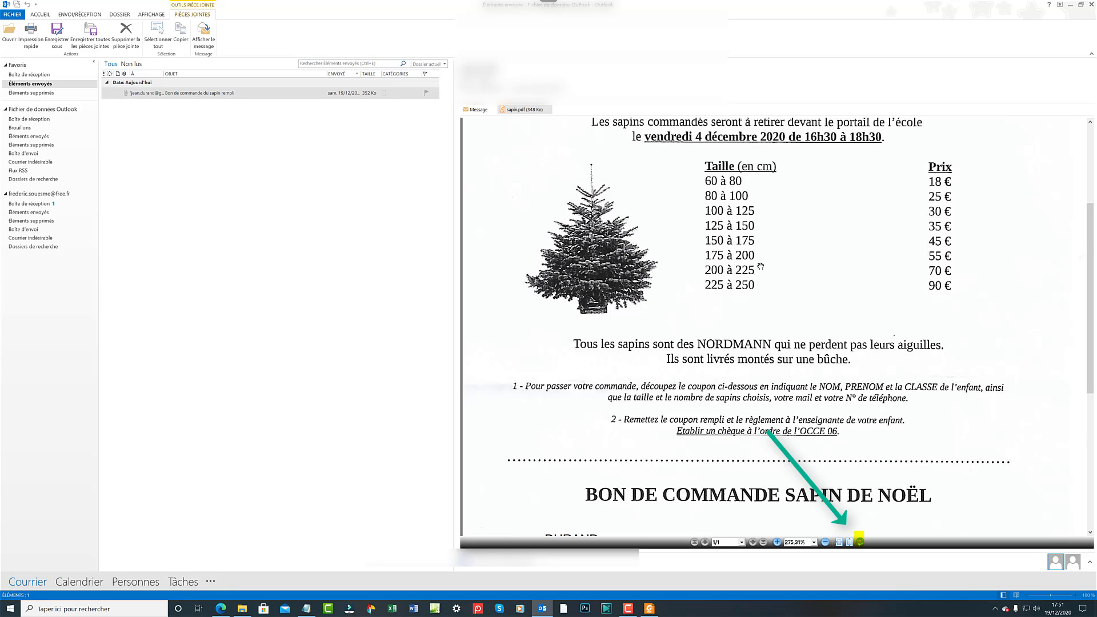
scroll(761, 267, down, 3)
scroll(761, 267, down, 3)
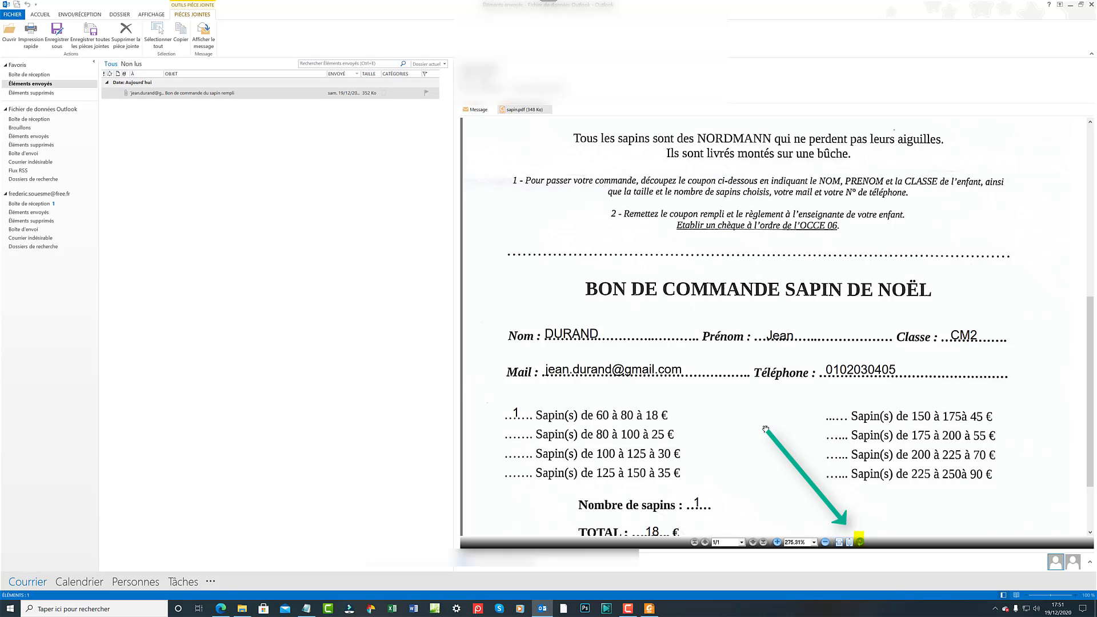
scroll(637, 397, down, 3)
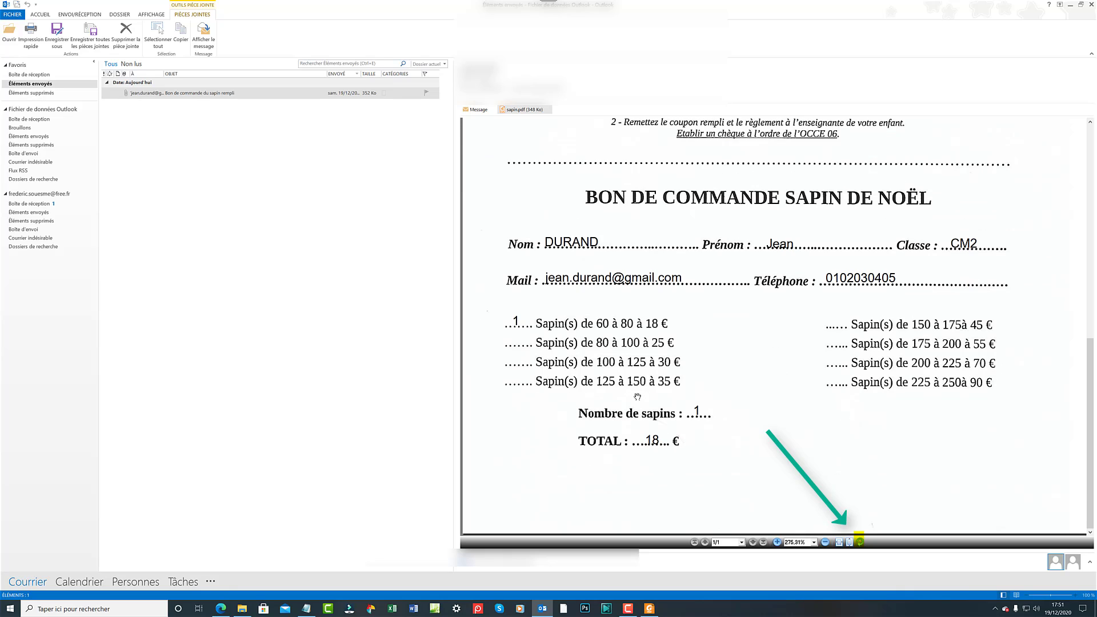